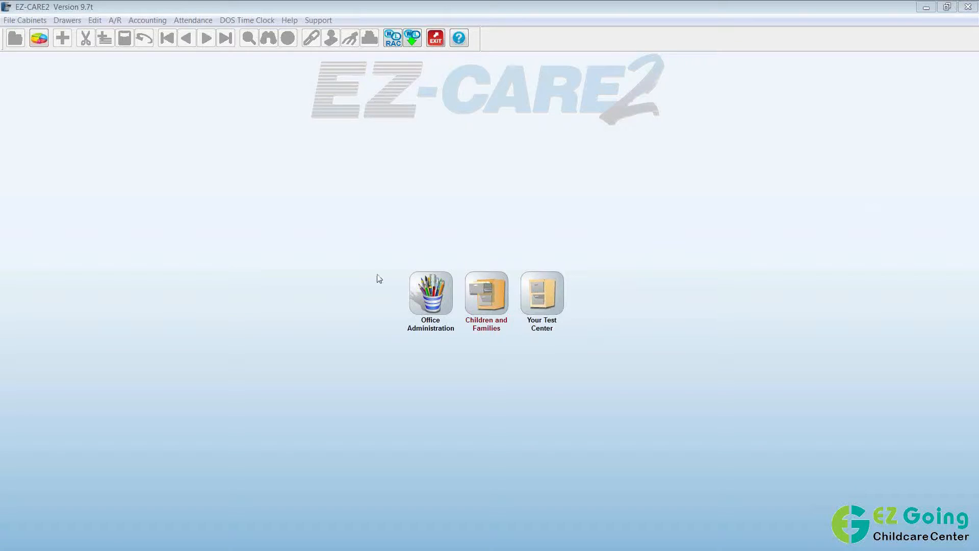
Open the Family drawer's Ledger tab and switch it to the second family in Families.
left_click(497, 440)
left_click(491, 300)
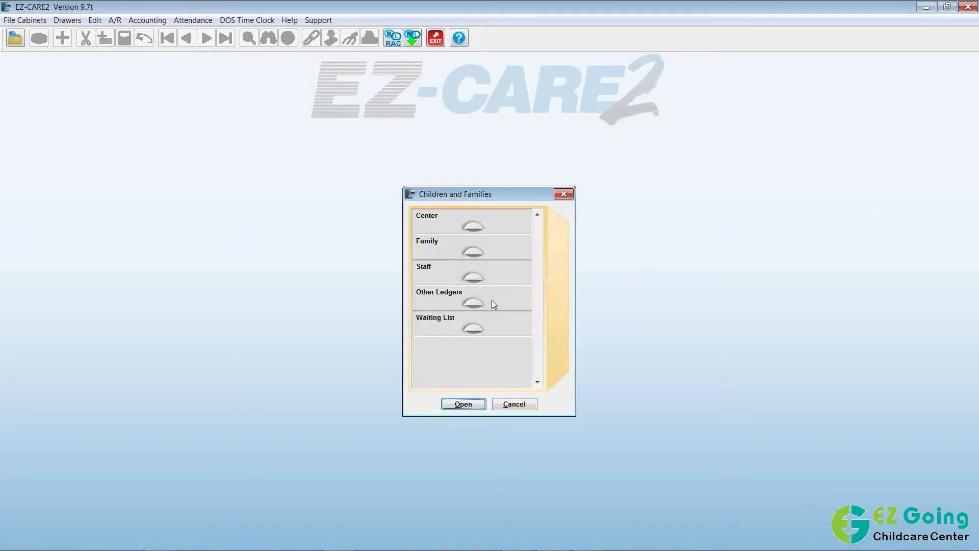
double_click(477, 246)
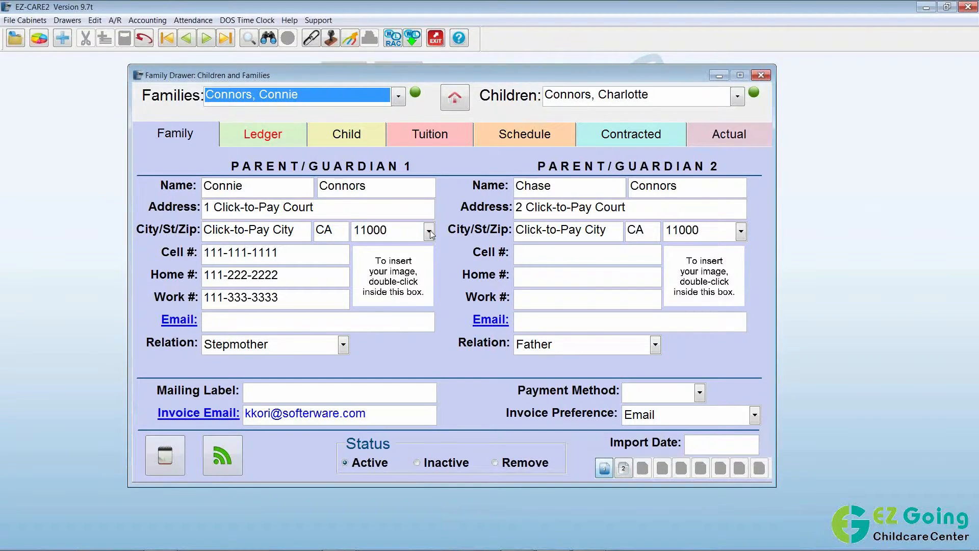
left_click(279, 133)
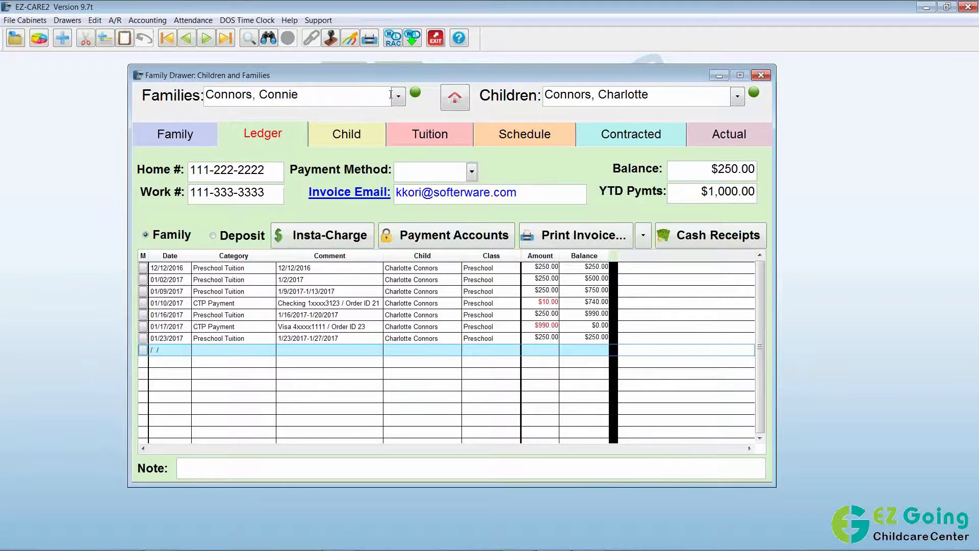
left_click(399, 96)
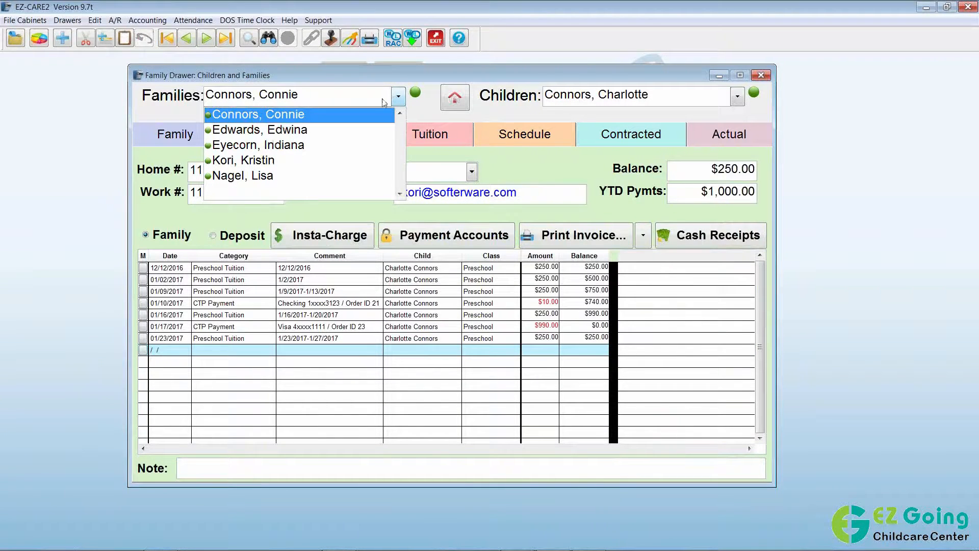
left_click(284, 131)
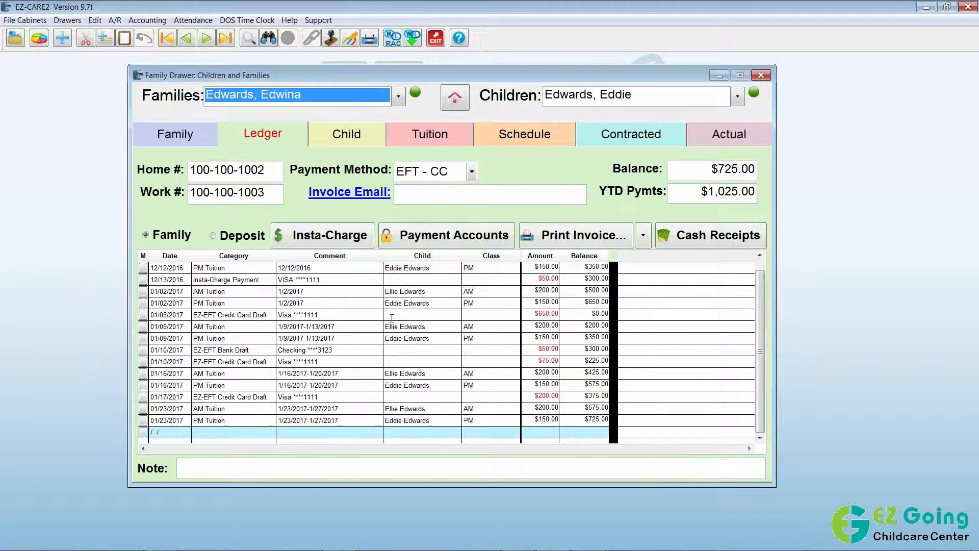
Scroll the ledger to its latest entries and open the family's stored Payment Accounts.
left_click(759, 438)
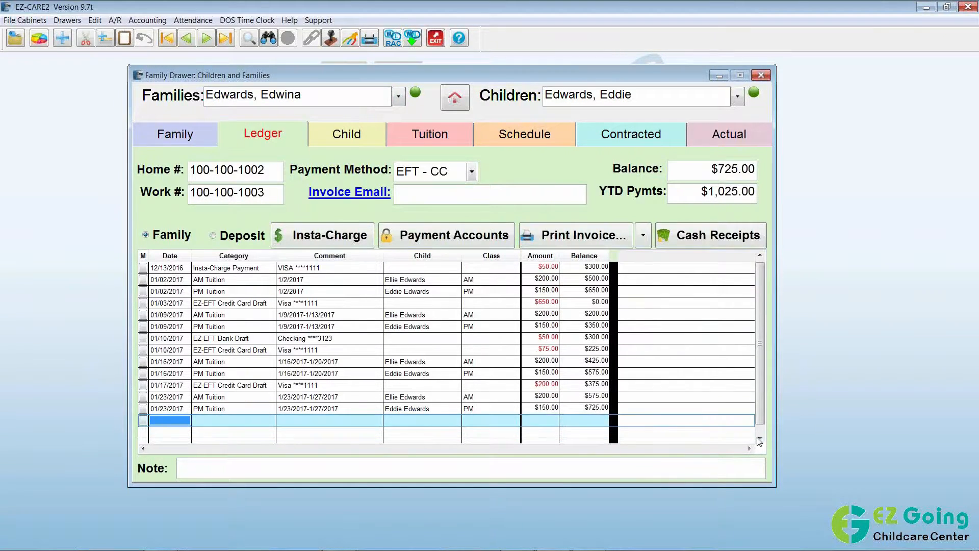
left_click(758, 439)
left_click(758, 439)
left_click(758, 439)
left_click(758, 438)
left_click(758, 438)
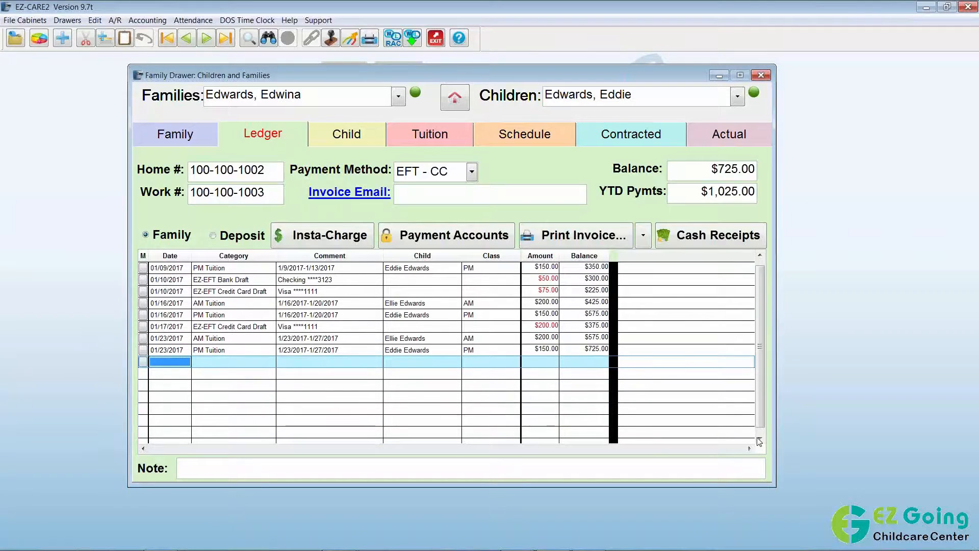
left_click(758, 439)
left_click(758, 438)
left_click(759, 439)
left_click(759, 439)
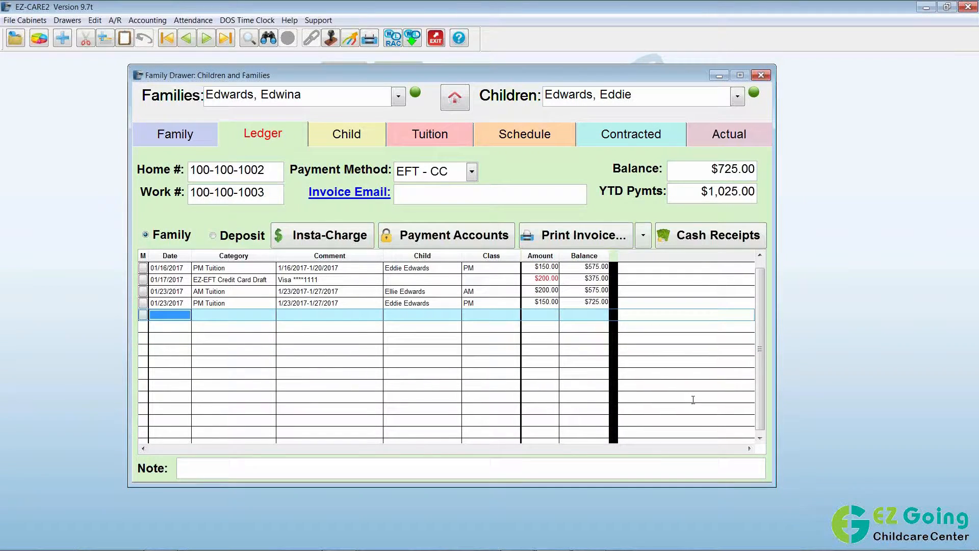
left_click(475, 241)
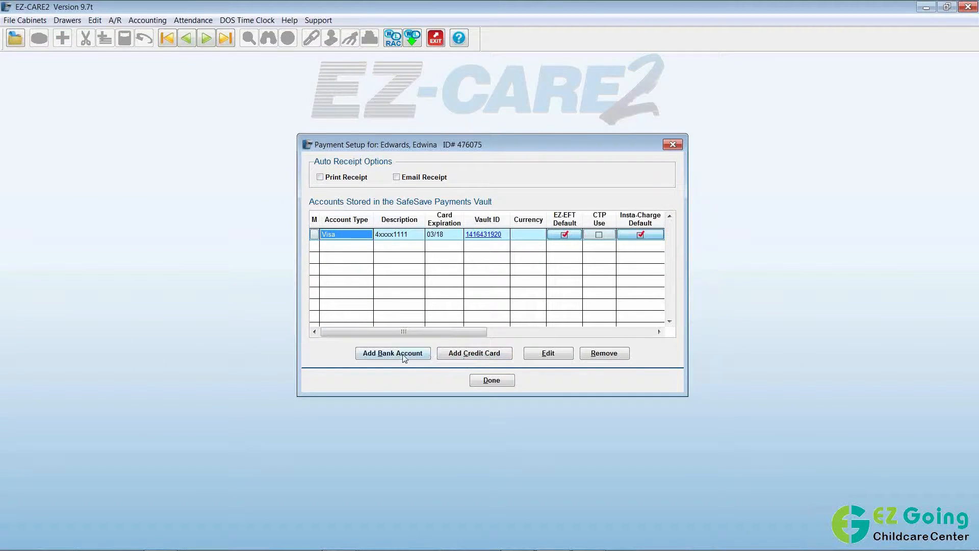
Start adding a new credit card from the family's Payment Setup dialog.
left_click(470, 357)
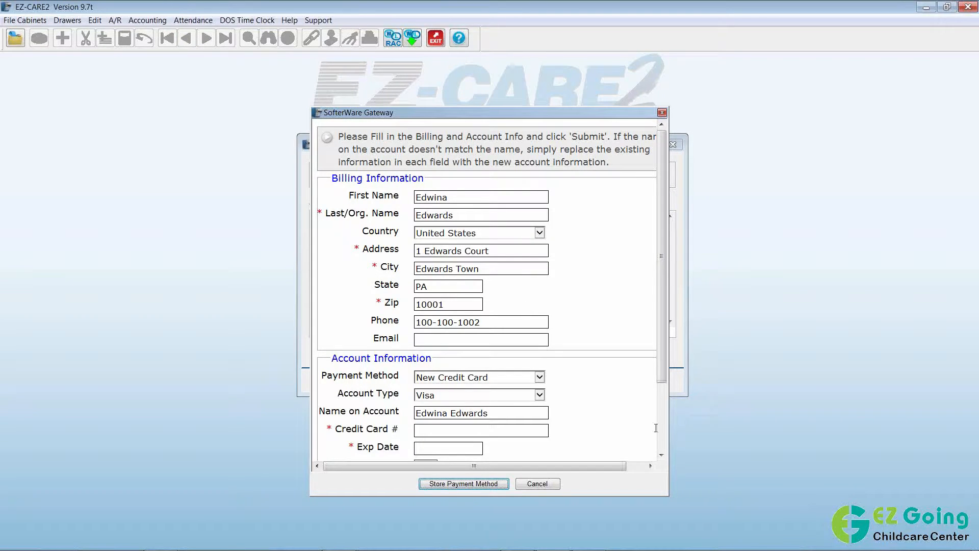
Submit the gateway form with the card number and expiration blank, triggering the required-expiration notice.
left_click(662, 454)
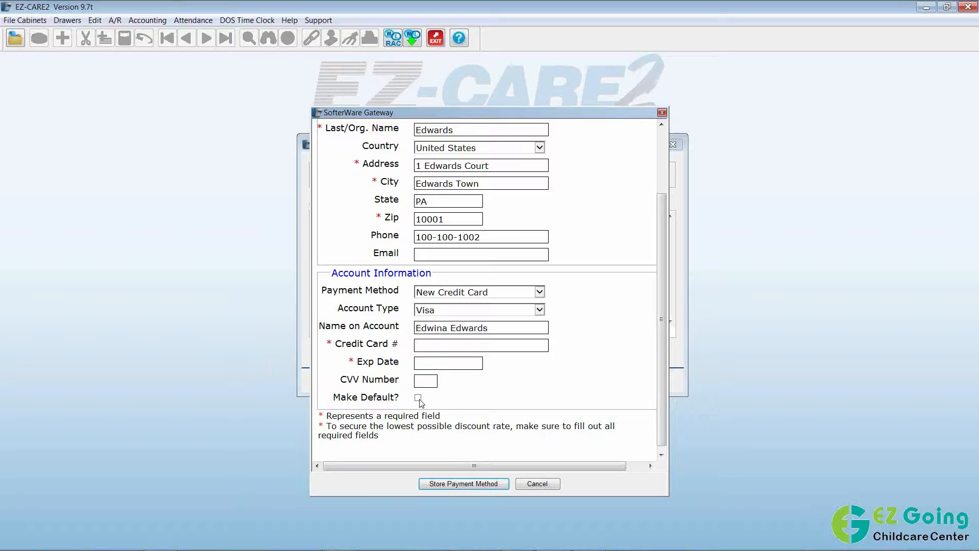
left_click(487, 485)
left_click(428, 365)
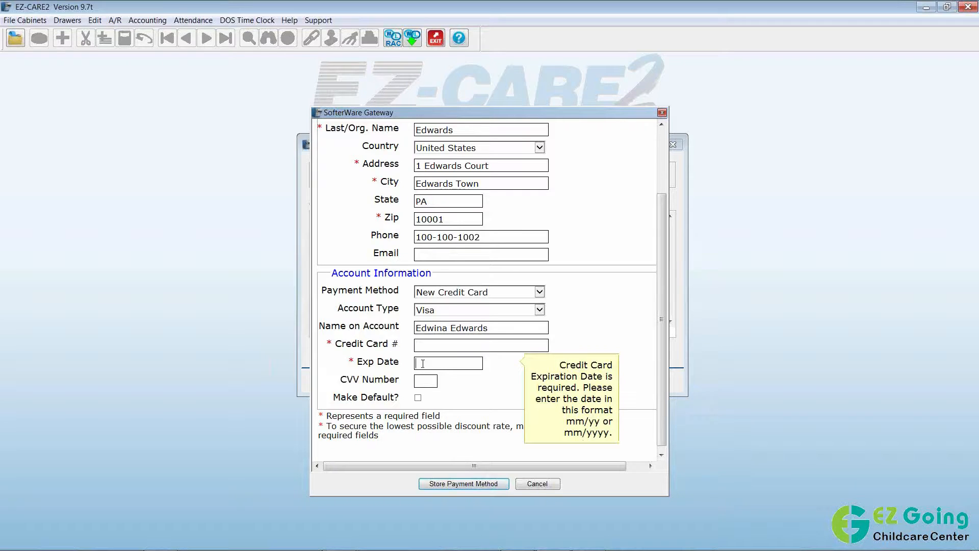
mouse_move(353, 365)
left_click_drag(440, 417, 336, 419)
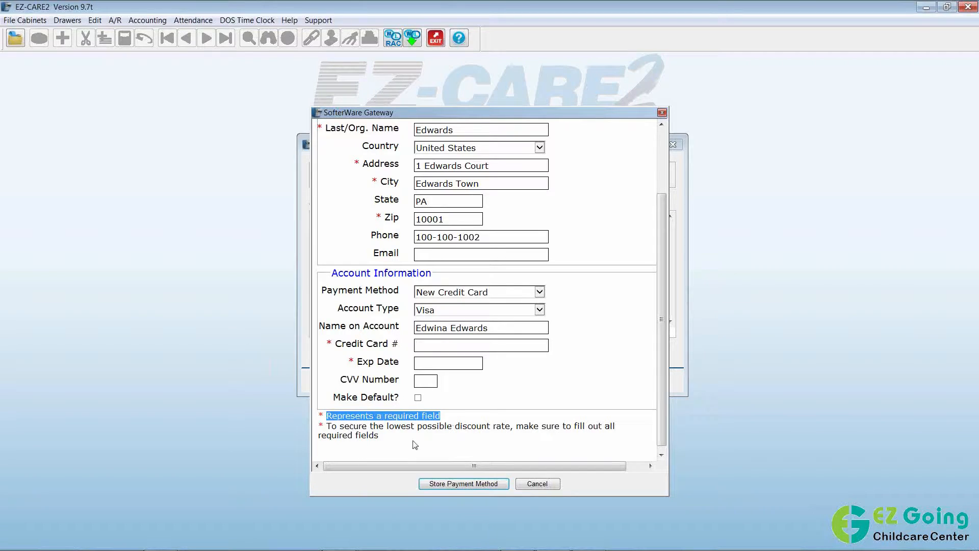
left_click(444, 365)
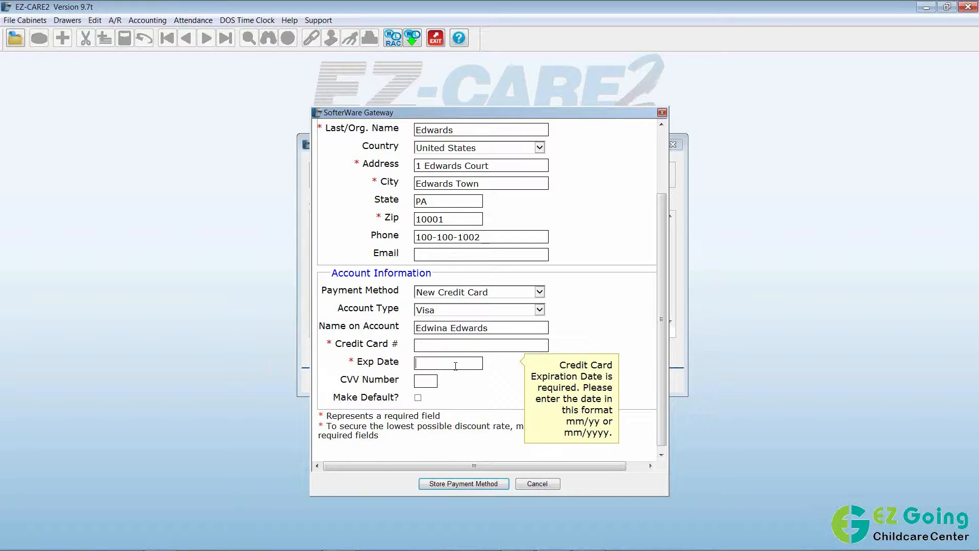
left_click(432, 379)
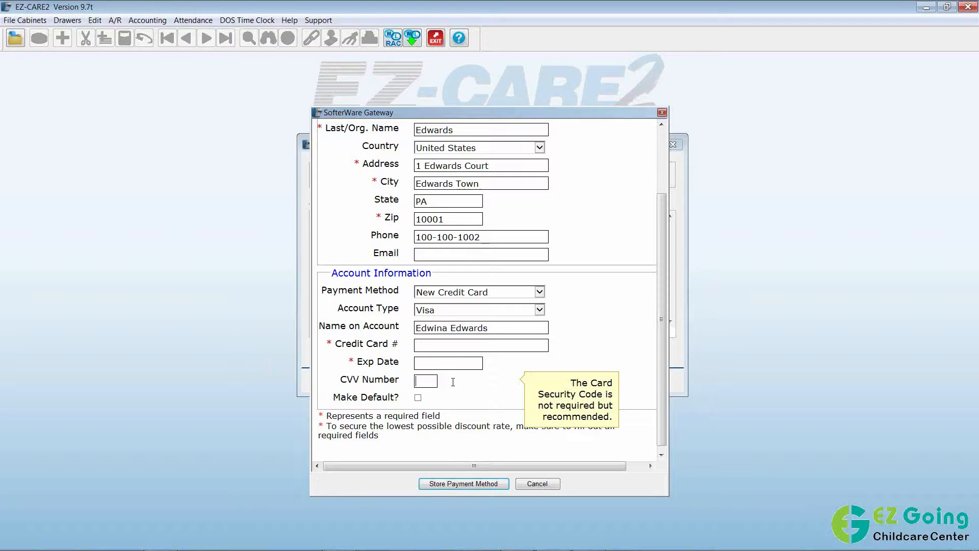
Cancel the SofterWare Gateway form, returning to Payment Setup with only the one Visa card.
left_click(545, 484)
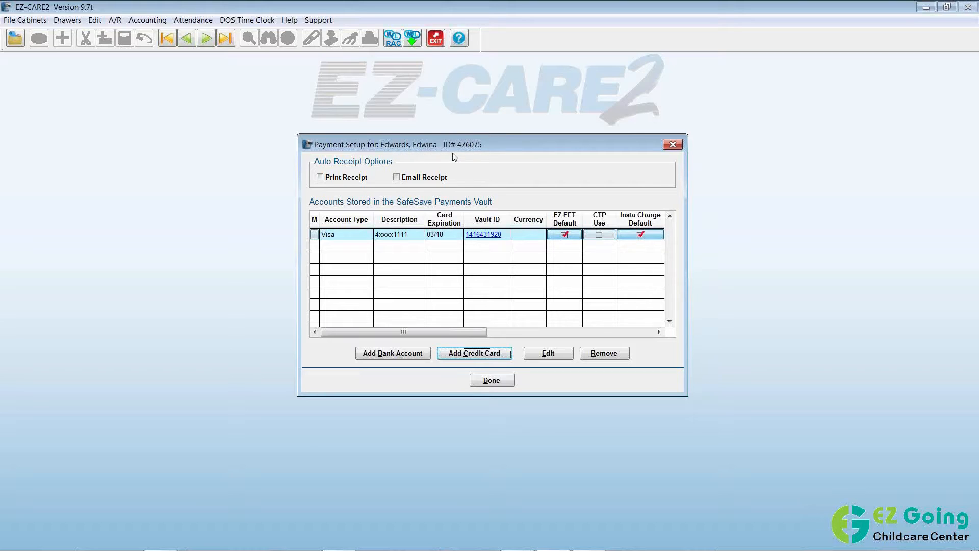
Close Payment Setup and the Family Drawer, then bring up the A/R menu.
left_click(492, 380)
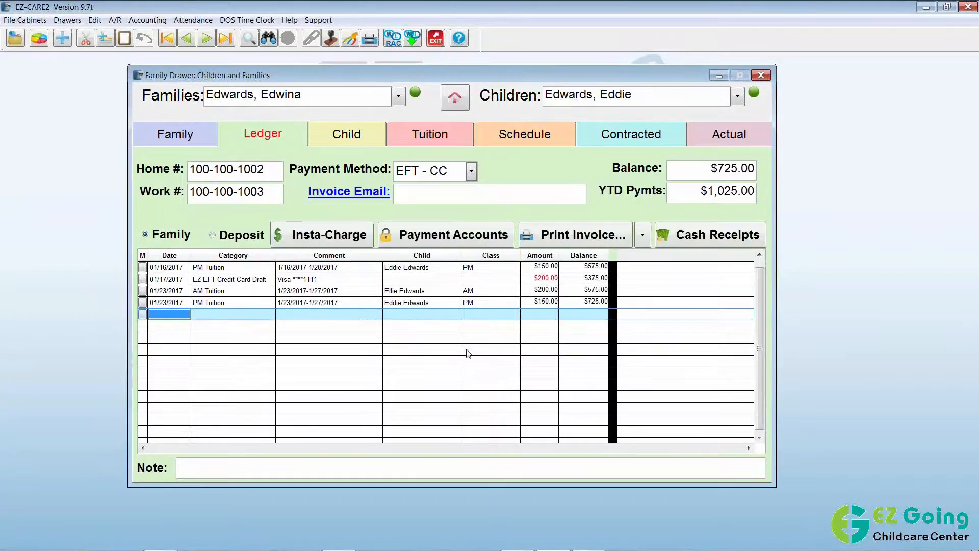
left_click(17, 45)
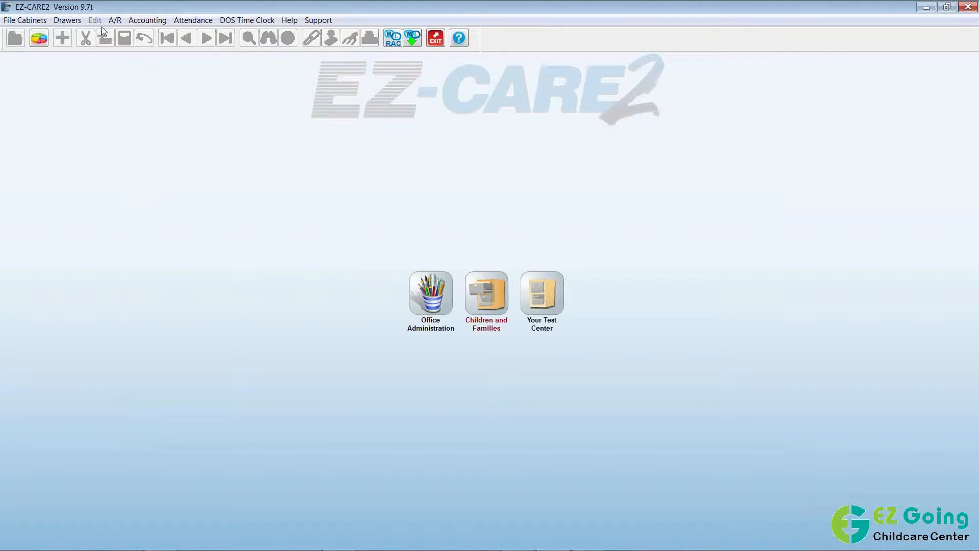
left_click(117, 21)
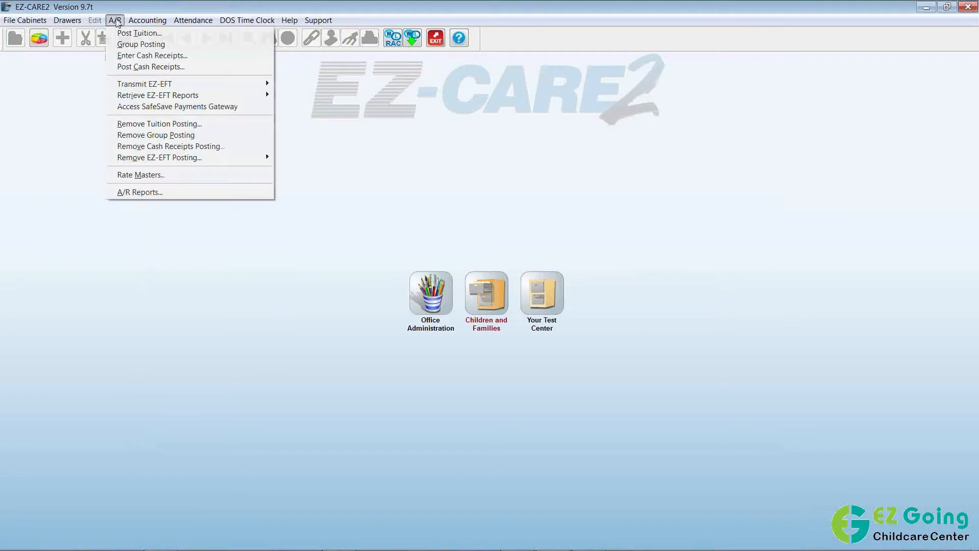
Choose the Payment Account Information Report under A/R Reports and open its print options.
left_click(194, 192)
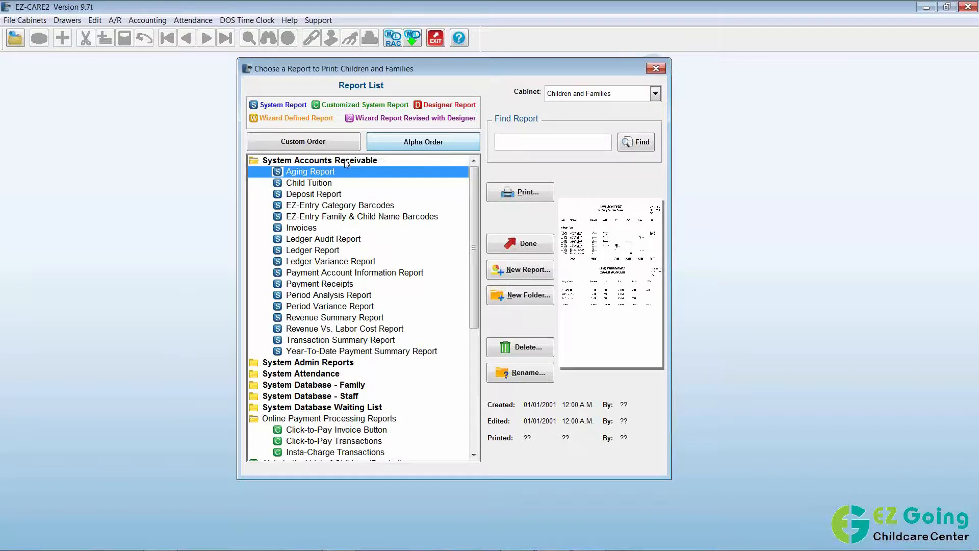
left_click(386, 277)
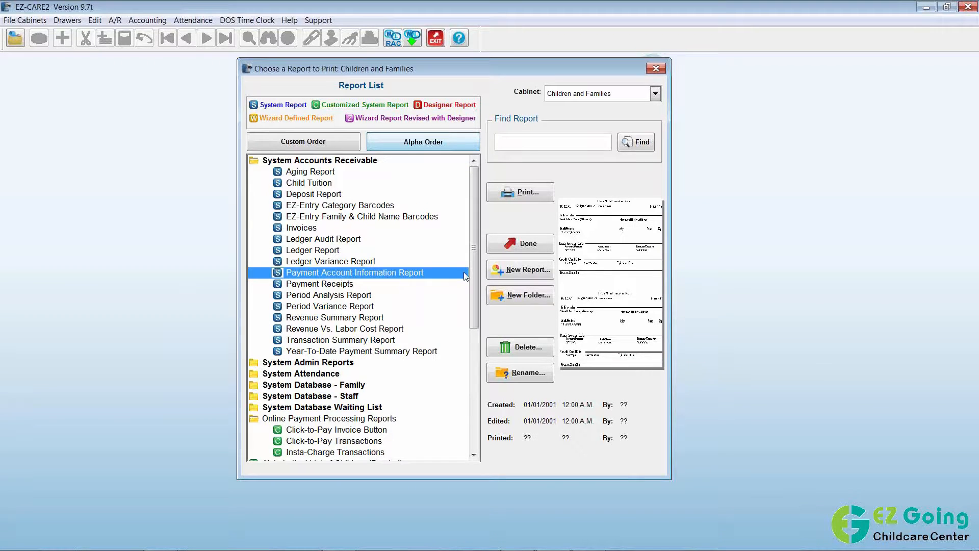
left_click(522, 196)
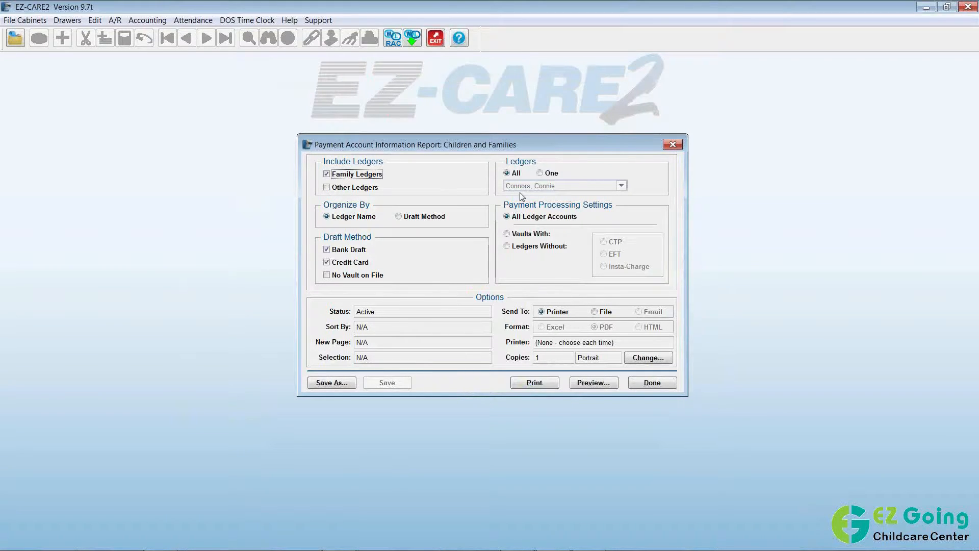
Preview the Payment Account Information Report (5 unique ledgers, 6 vault accounts), then close the preview.
left_click(606, 383)
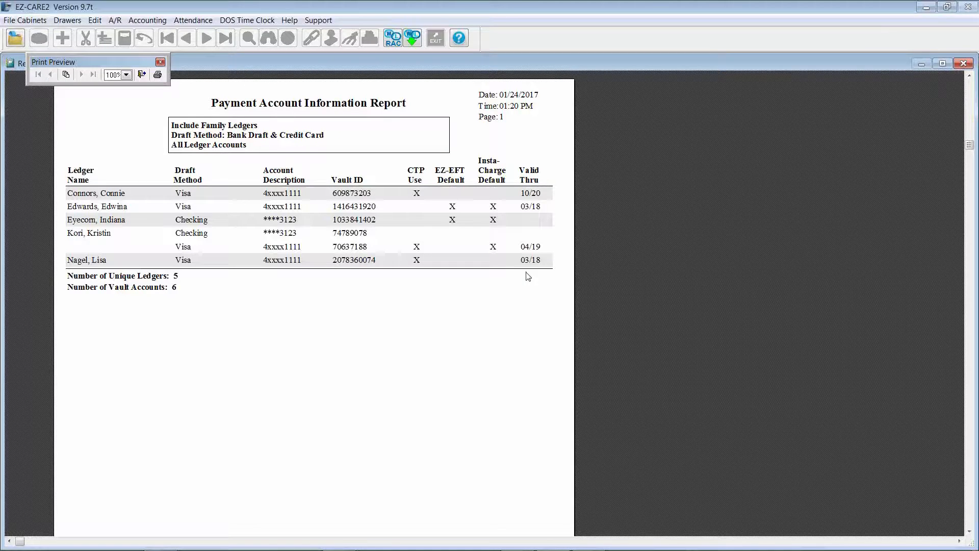
left_click(142, 74)
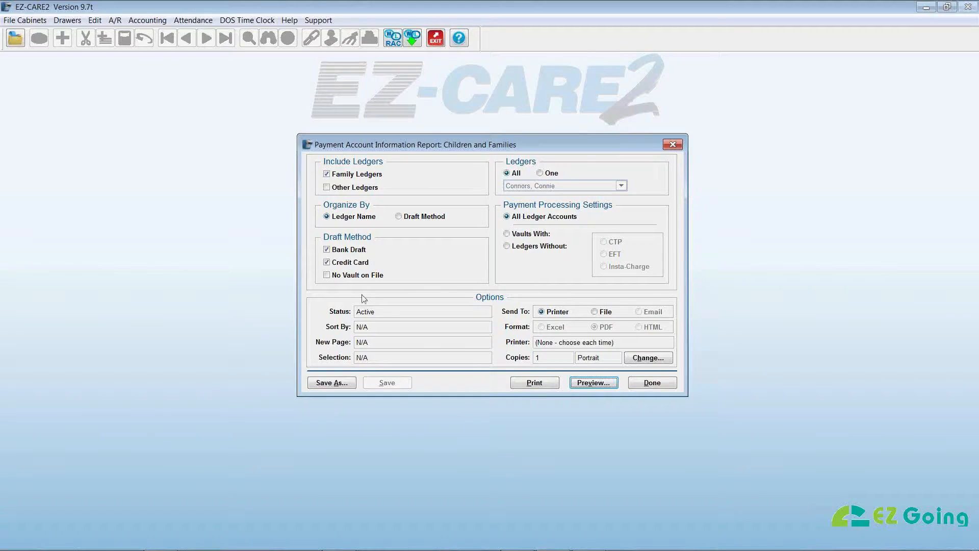
Close the report options dialog and the Choose a Report to Print list.
left_click(646, 384)
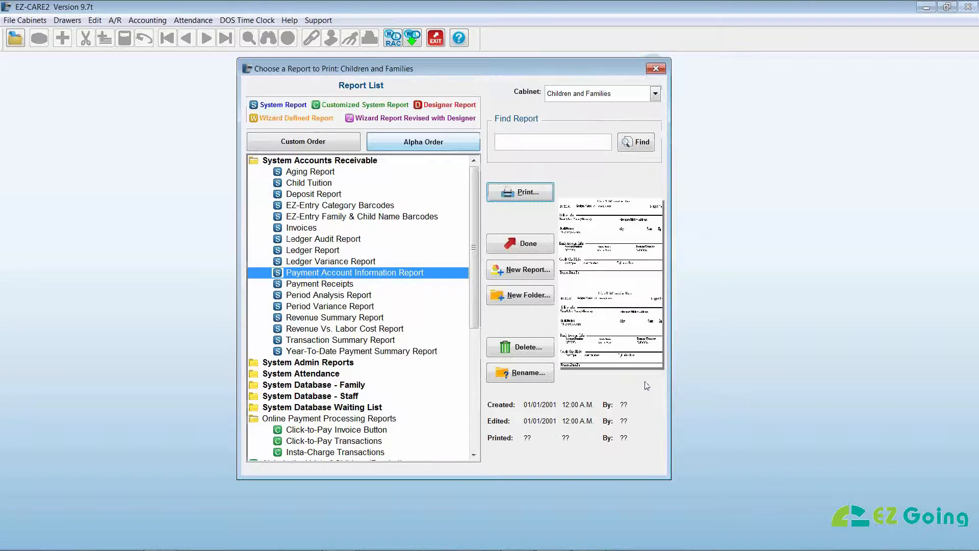
left_click(542, 244)
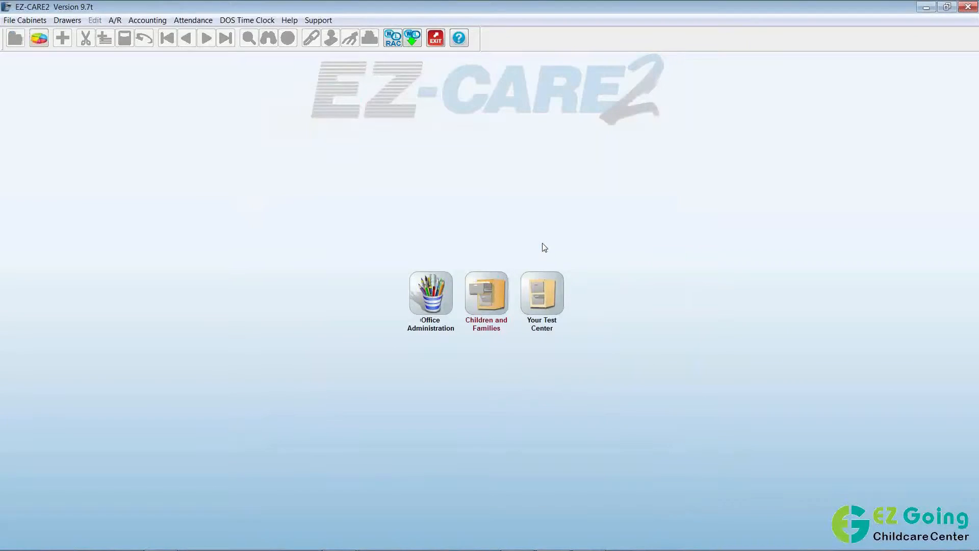
Reopen the Family drawer's Ledger and switch to the second family, showing a $725.00 balance.
double_click(490, 294)
double_click(473, 251)
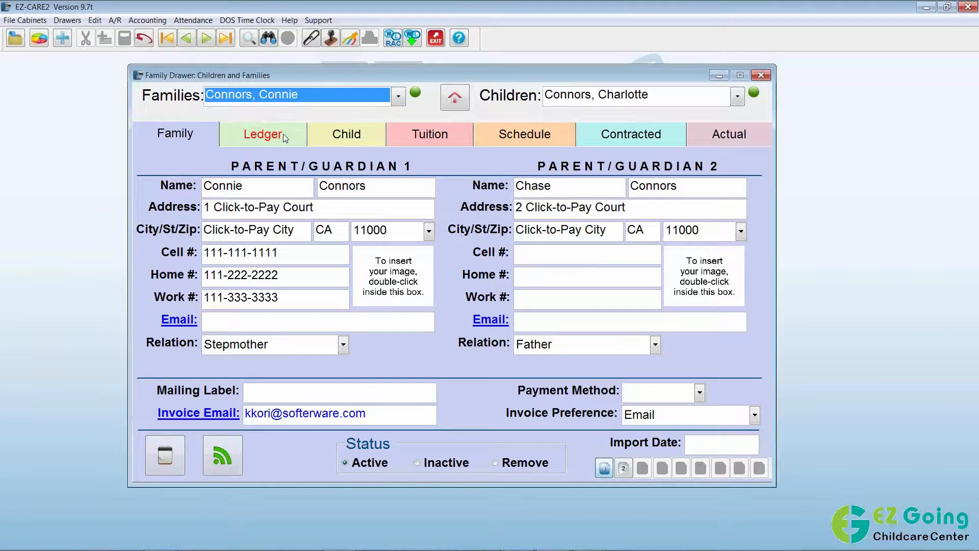
left_click(284, 137)
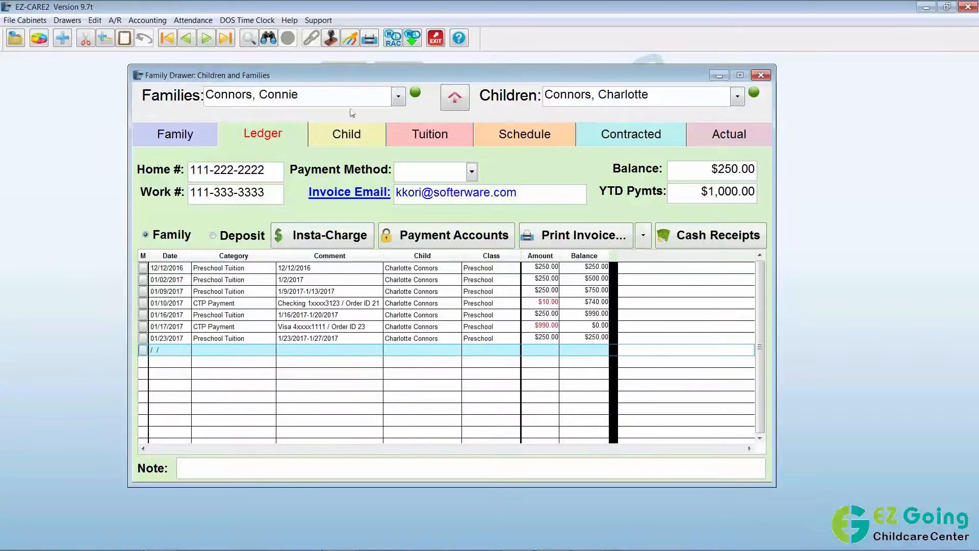
left_click(398, 95)
left_click(290, 131)
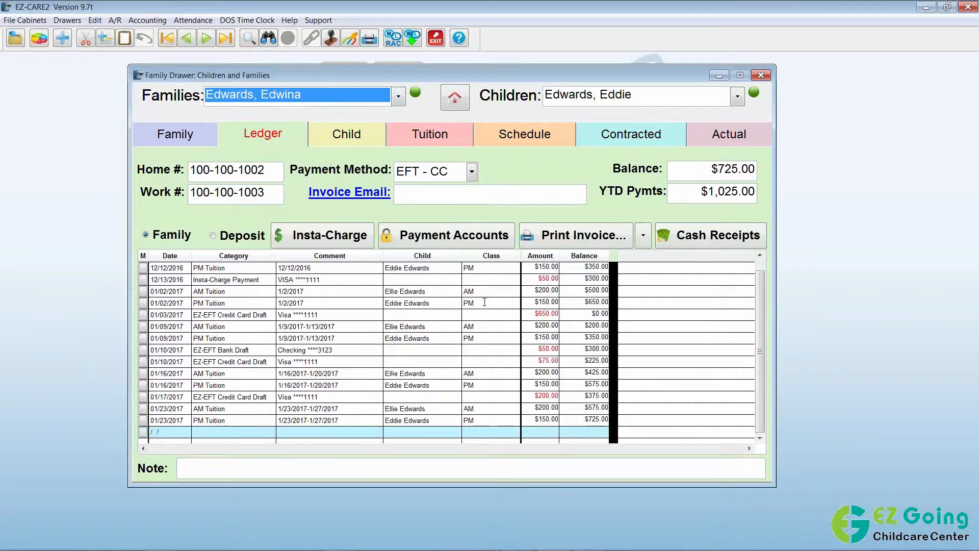
Scroll the ledger down to the 01/23/2017 EZ-EFT entries, then close the Family Drawer.
left_click(759, 438)
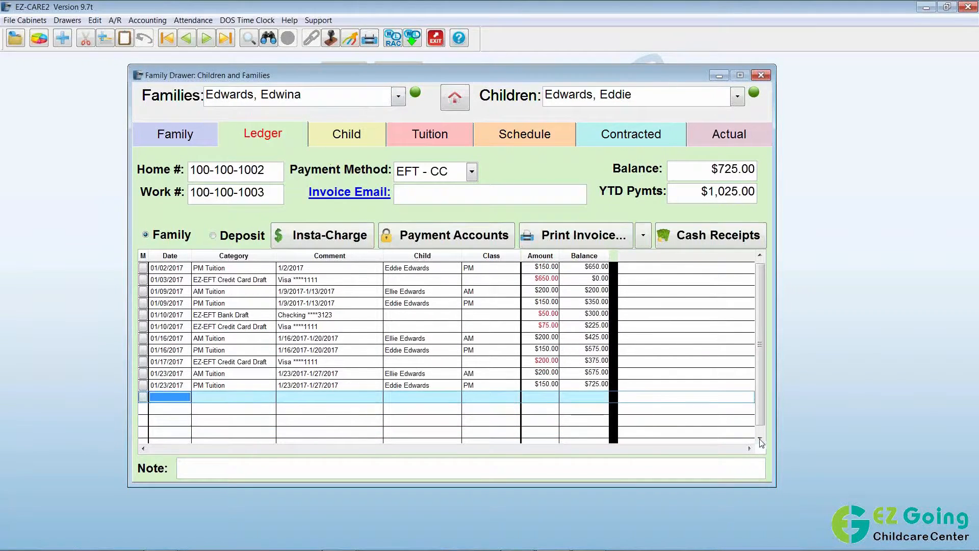
left_click(760, 439)
left_click(760, 440)
left_click(760, 439)
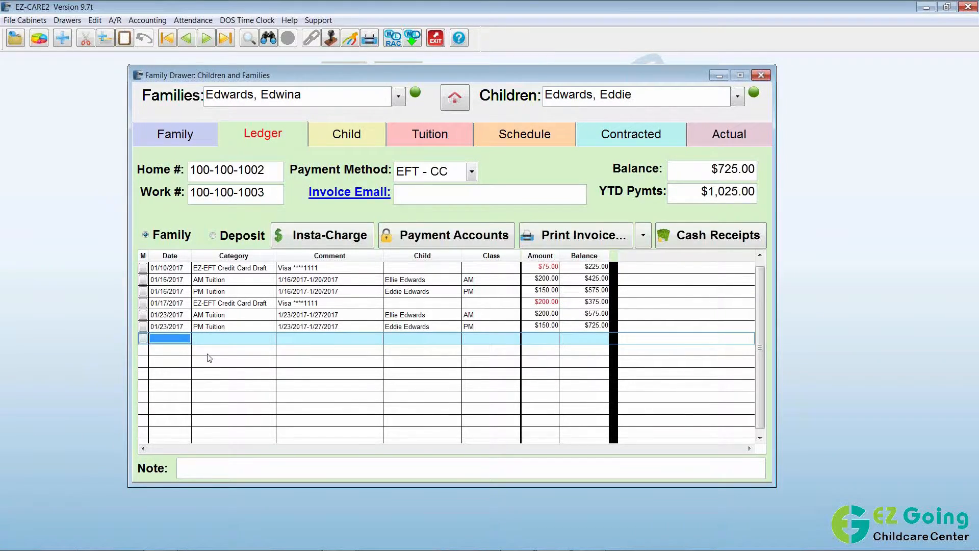
left_click(14, 40)
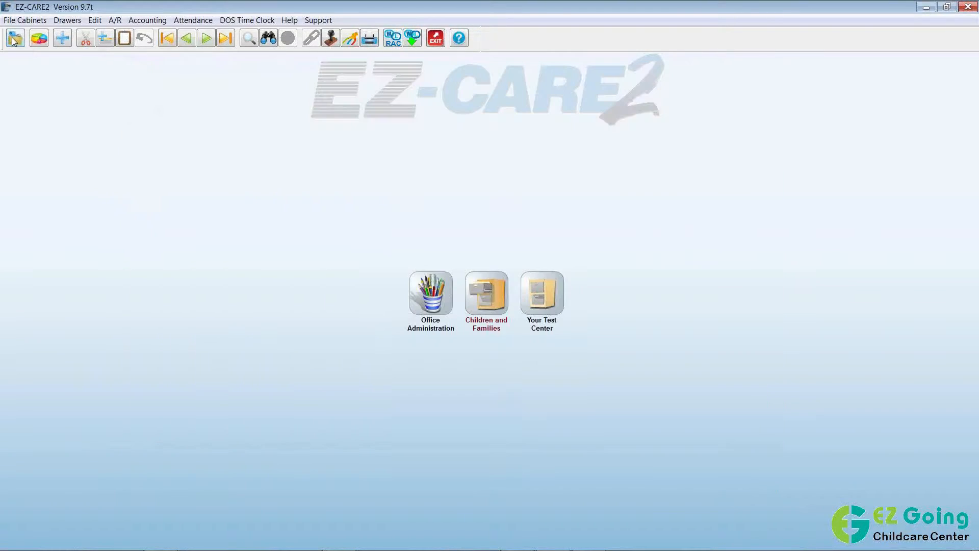
Open the Back Up Cabinets tool from Office Administration's Cabinets & Drawers chapter.
double_click(439, 302)
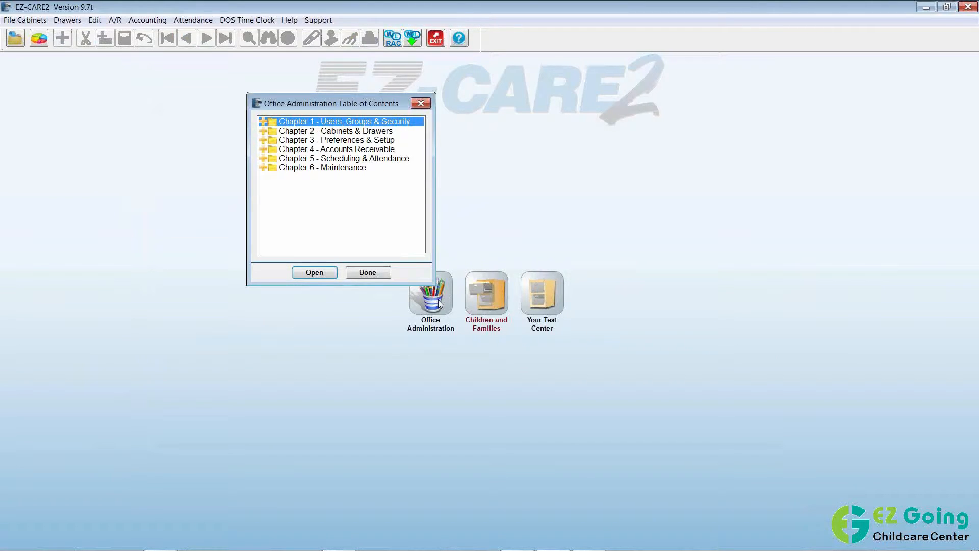
left_click(264, 131)
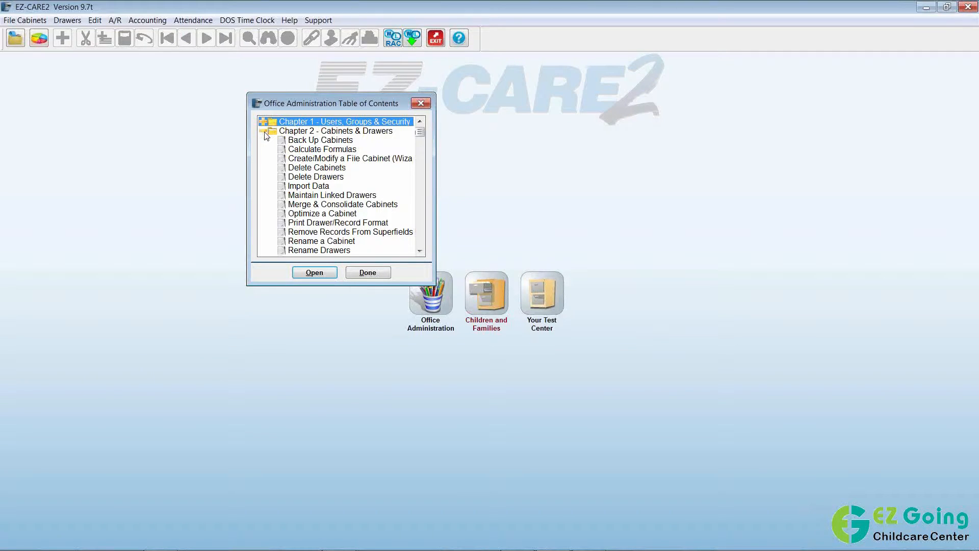
left_click(309, 141)
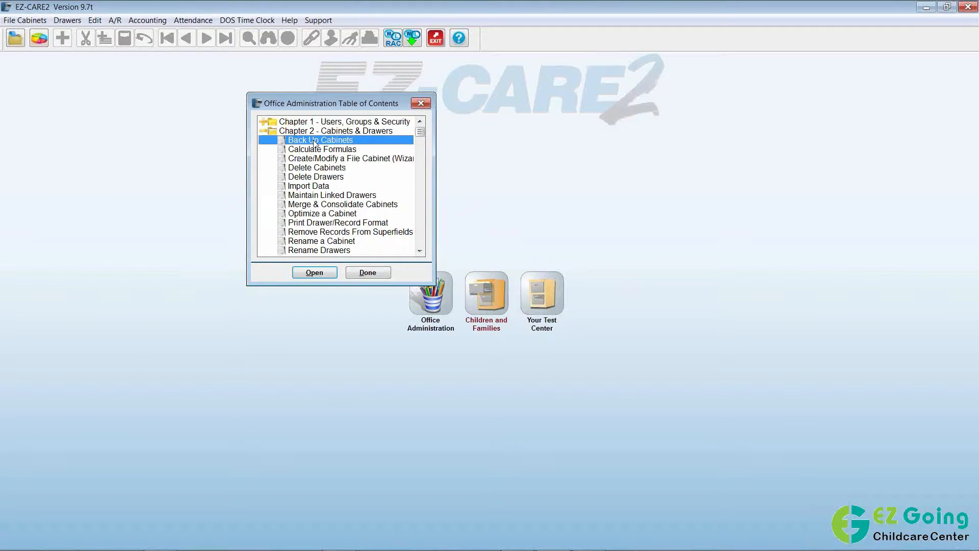
left_click(314, 272)
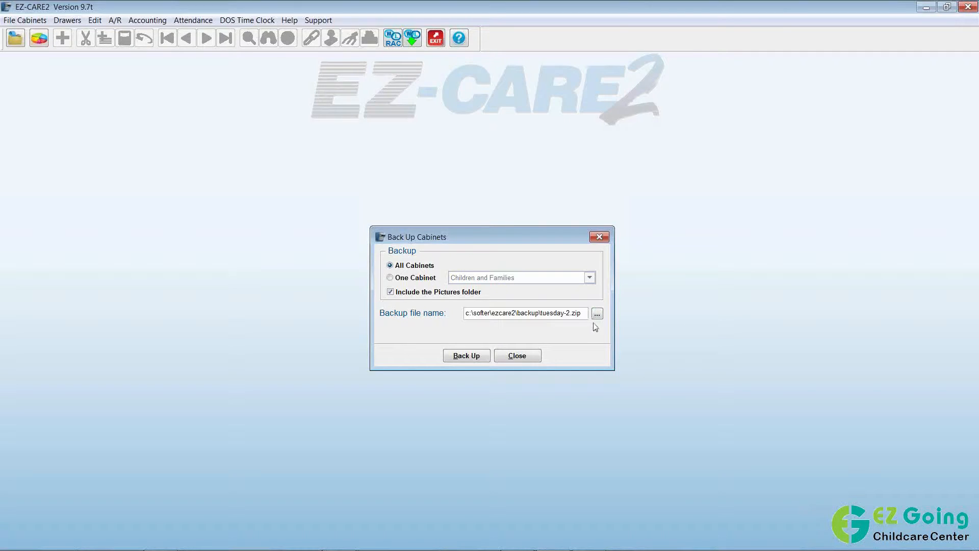
Back up all cabinets to tuesday.zip and acknowledge the success message.
left_click(564, 313)
key("Delete")
key("Delete")
left_click(481, 357)
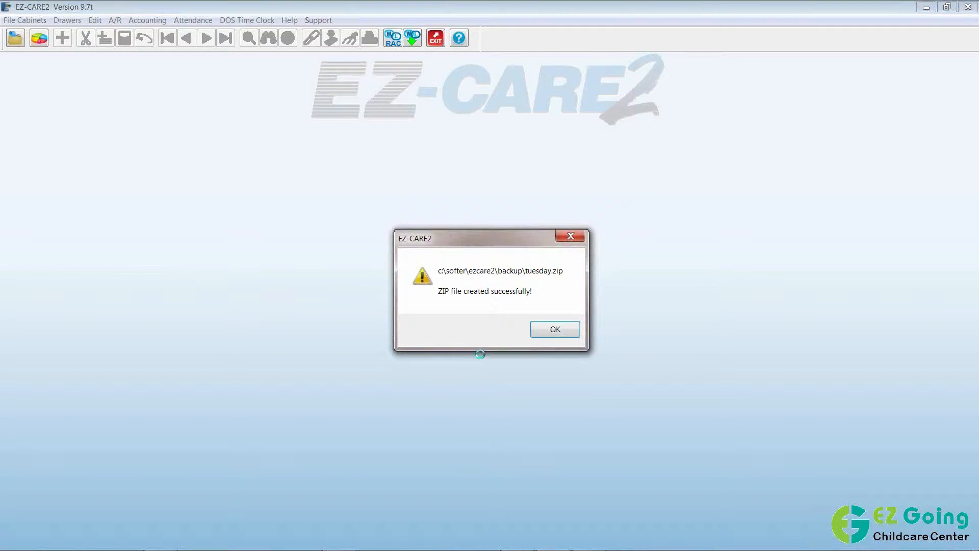
left_click(548, 330)
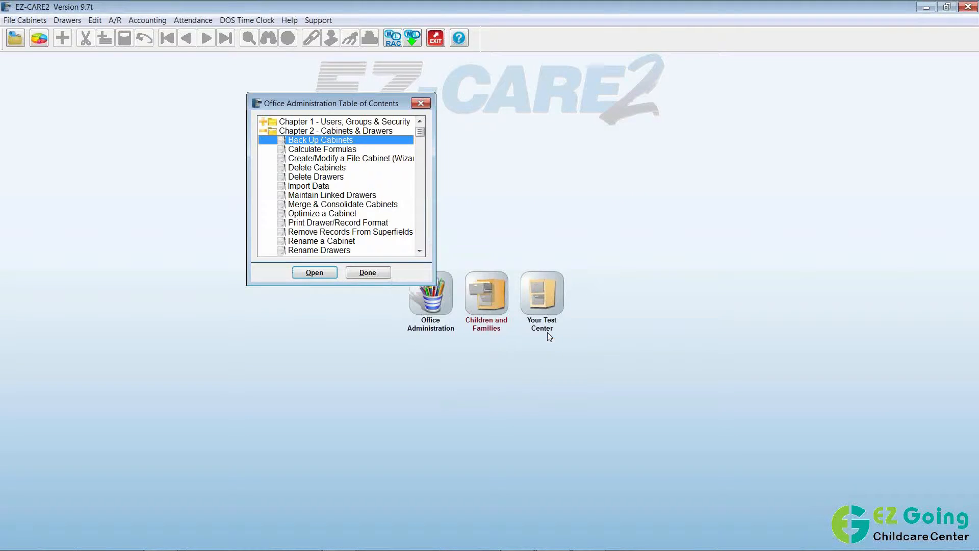
Close the Office Administration contents and show the A/R Transmit EZ-EFT gateway choices.
left_click(358, 274)
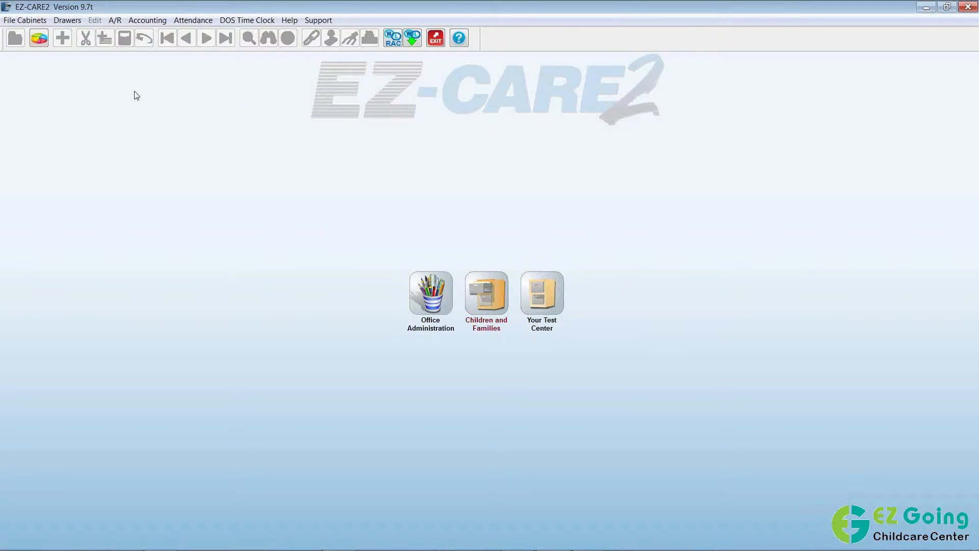
left_click(117, 21)
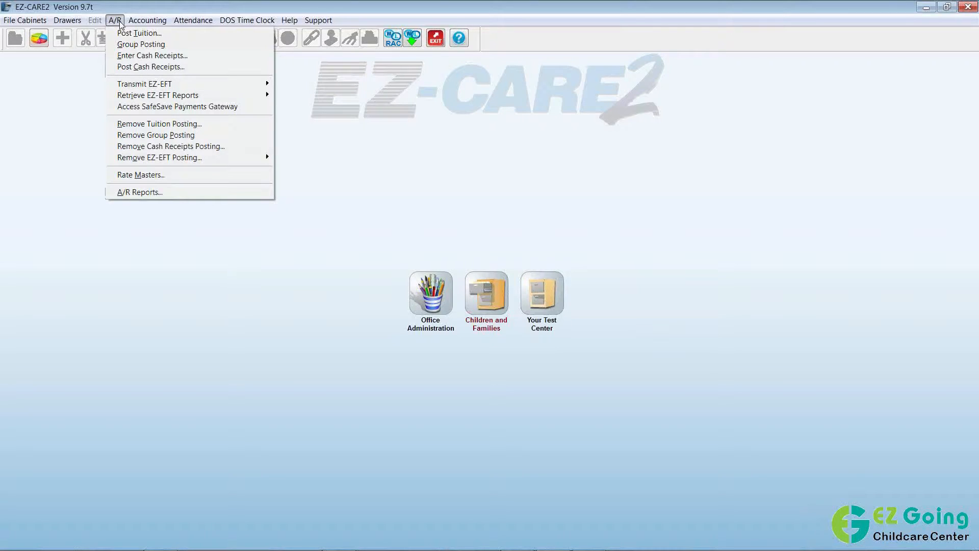
mouse_move(203, 85)
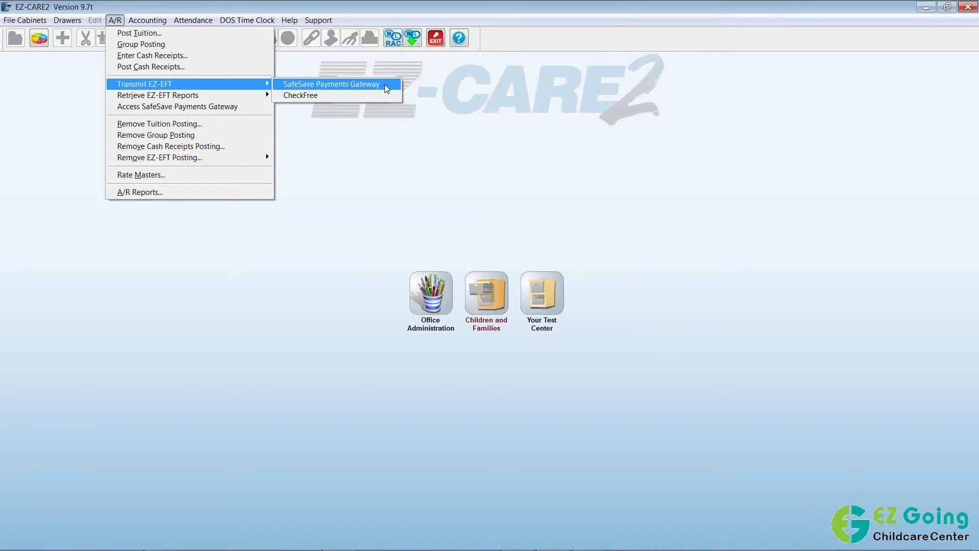
Start an EZ-EFT transmission via SafeSave Payments Gateway with Balance Through 01/24/2017.
left_click(387, 89)
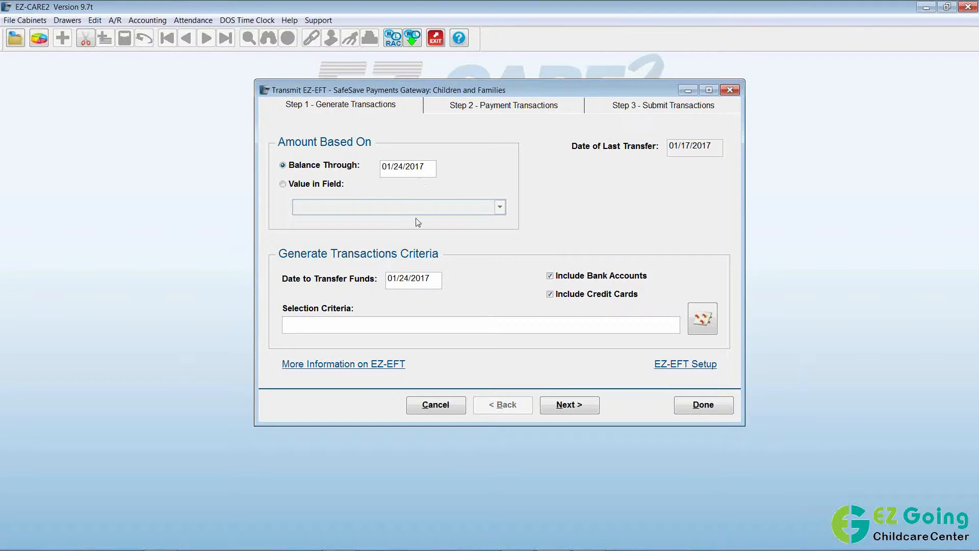
key("Tab")
Generate EZ-EFT drafts through 01/24/2017, replacing existing payments with new ones.
left_click(570, 257)
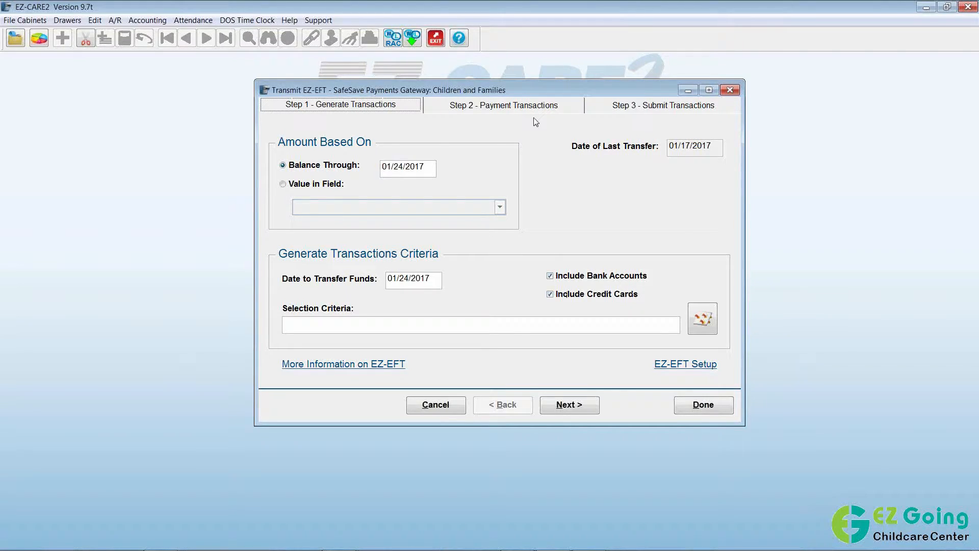
left_click(576, 410)
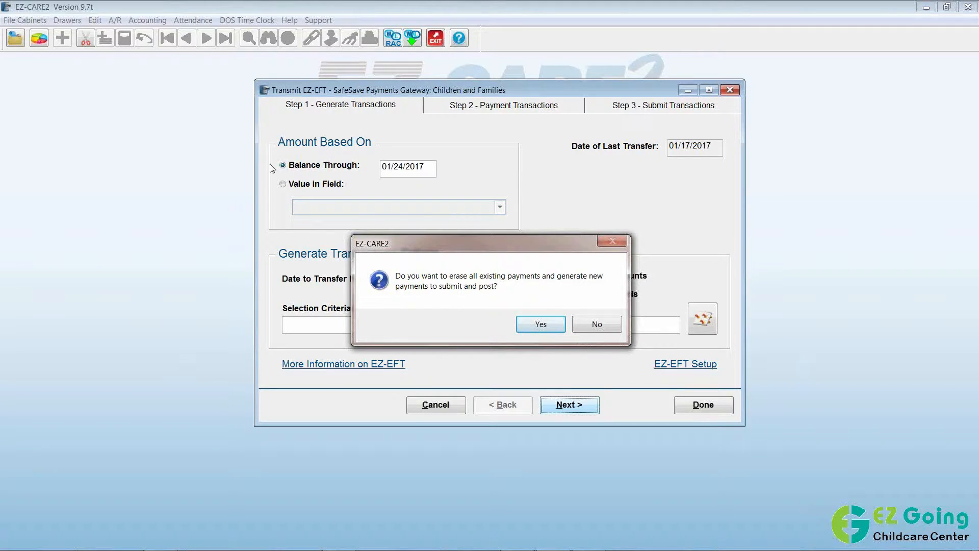
left_click(539, 327)
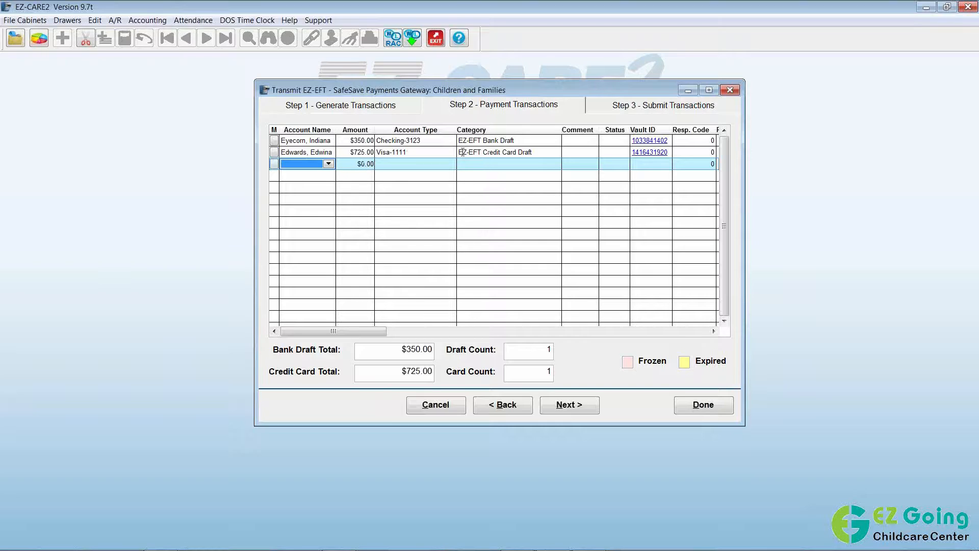
Change the first family's bank draft amount from $350.00 to $200.00.
left_click(320, 141)
left_click(356, 141)
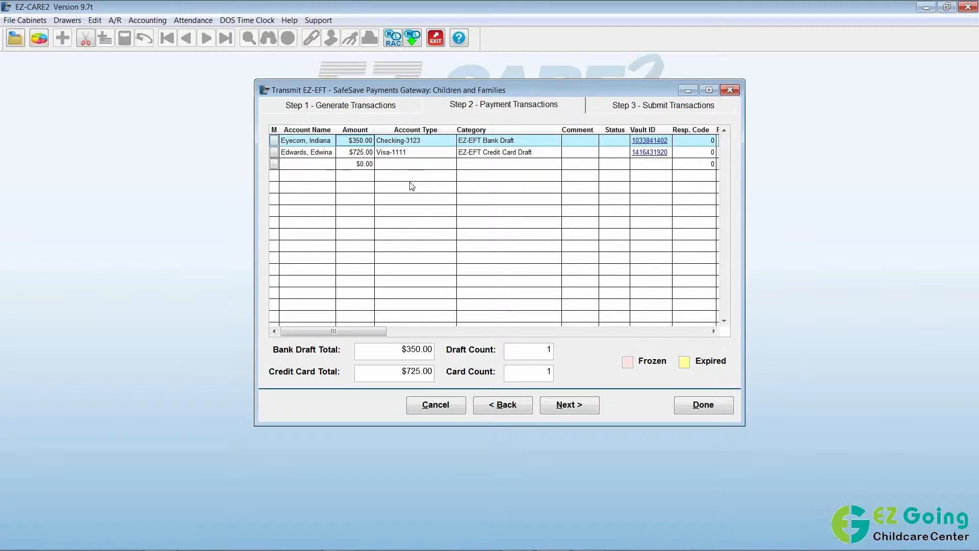
key("BackSpace")
key("Delete")
type("20")
Keep Checking-3123 and the EZ-EFT Bank Draft category for that draft.
left_click(435, 142)
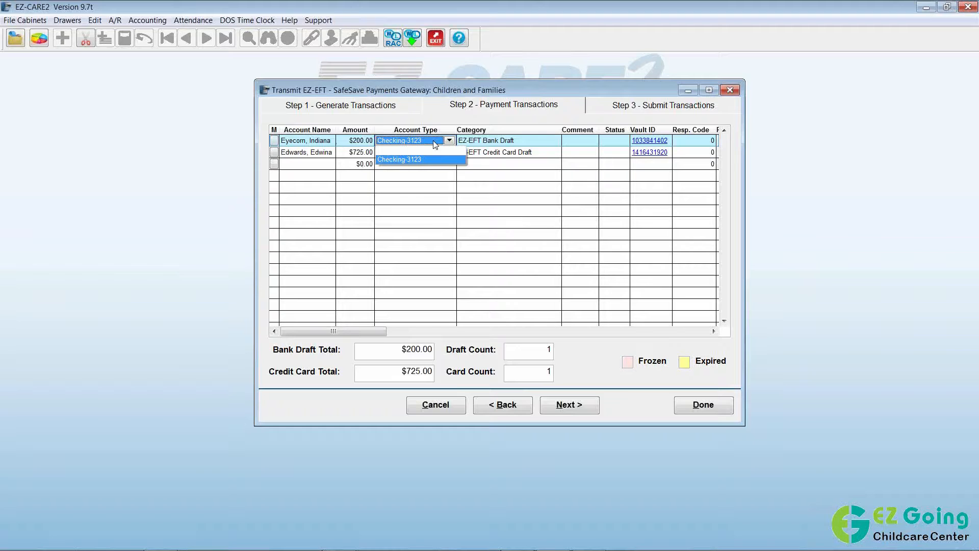
left_click(435, 142)
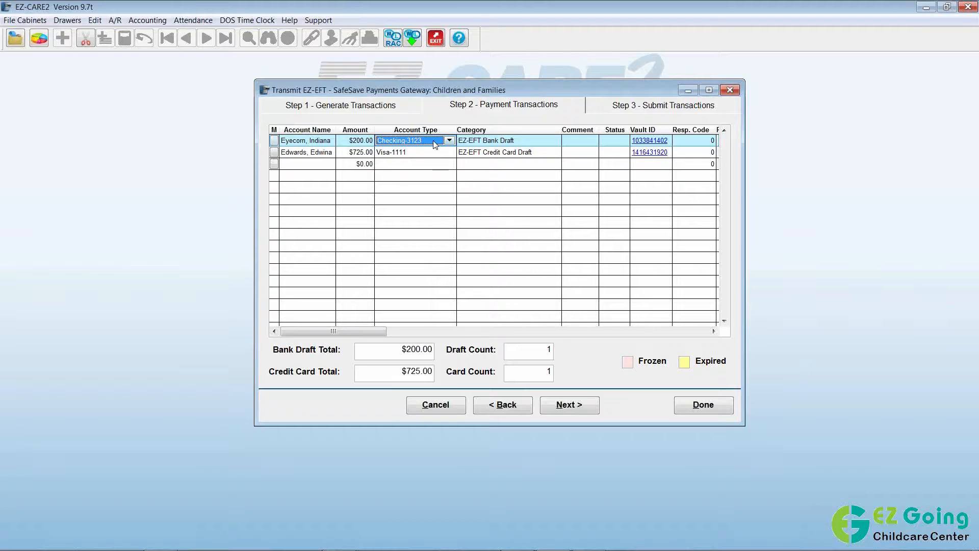
left_click(534, 145)
left_click(533, 143)
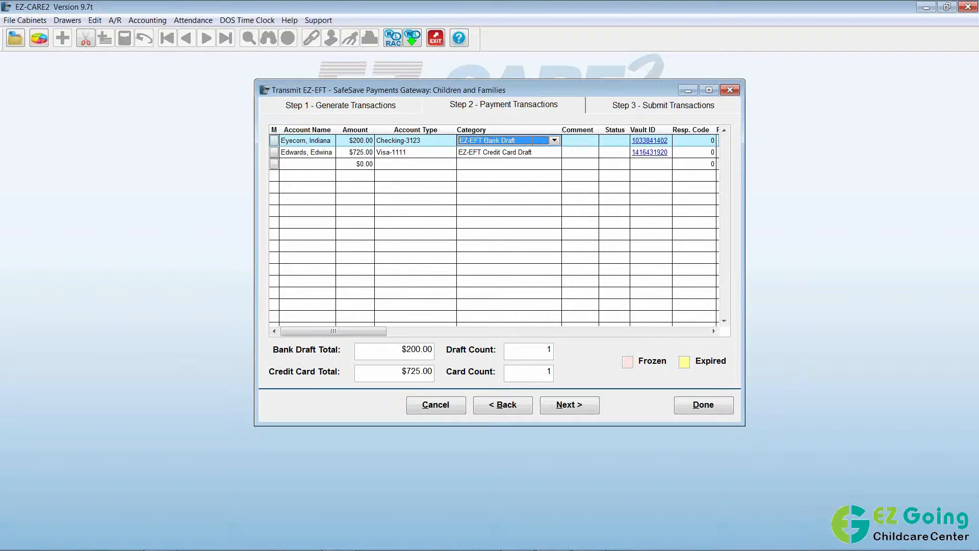
left_click(436, 152)
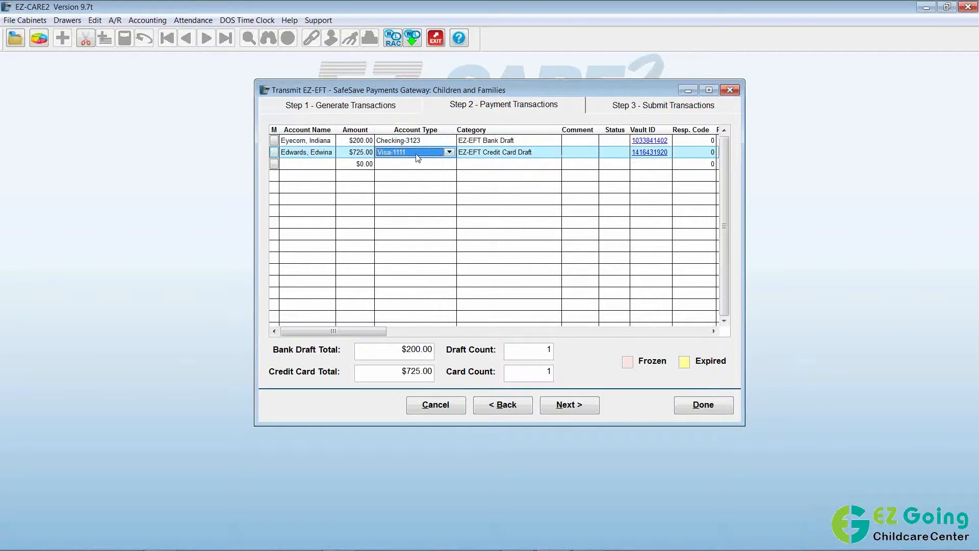
left_click(441, 154)
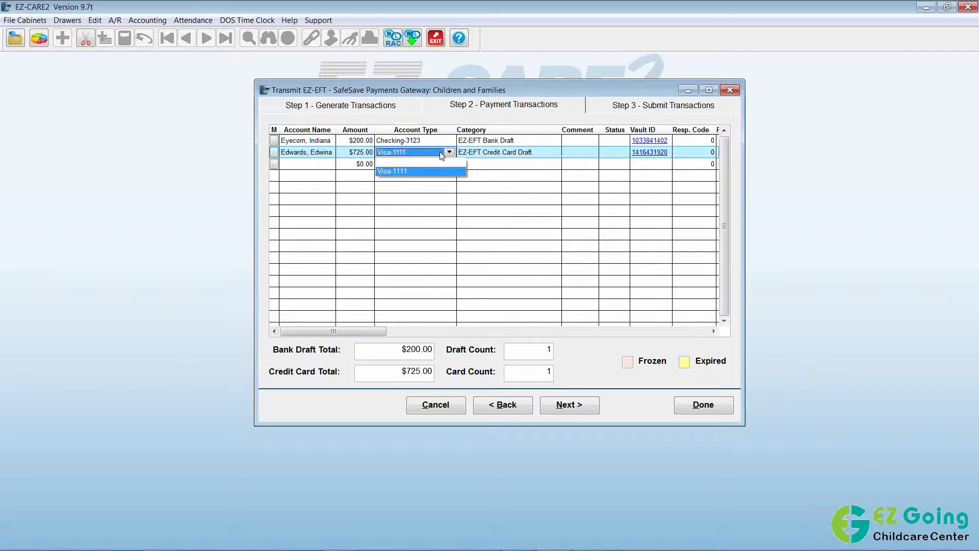
left_click(441, 153)
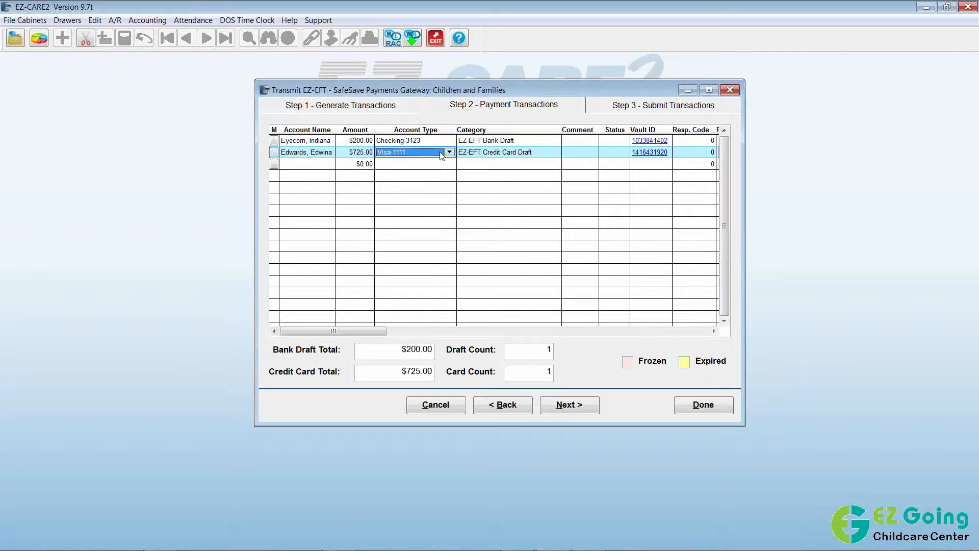
left_click(529, 152)
left_click(489, 164)
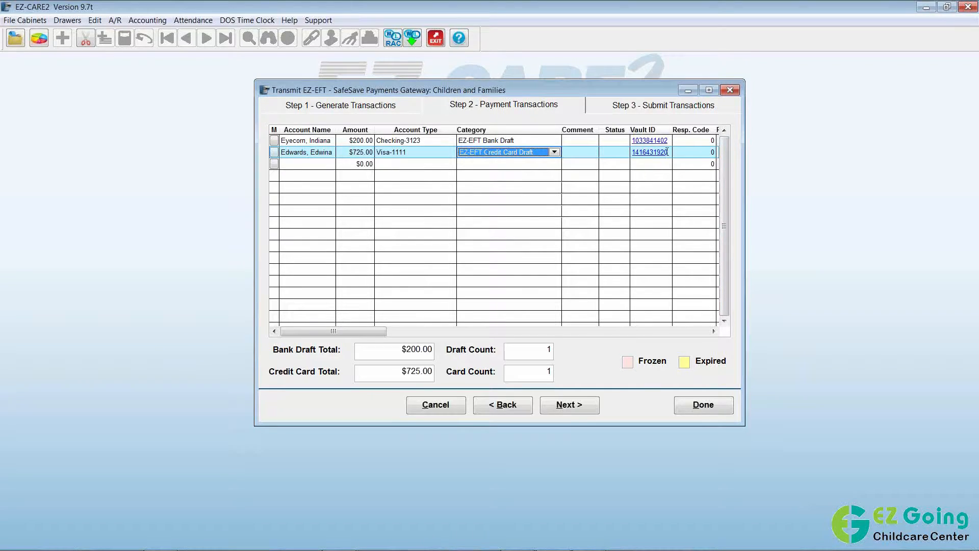
left_click(585, 152)
Review both comments, mark the second transaction, and list accounts for the blank third row.
left_click(568, 139)
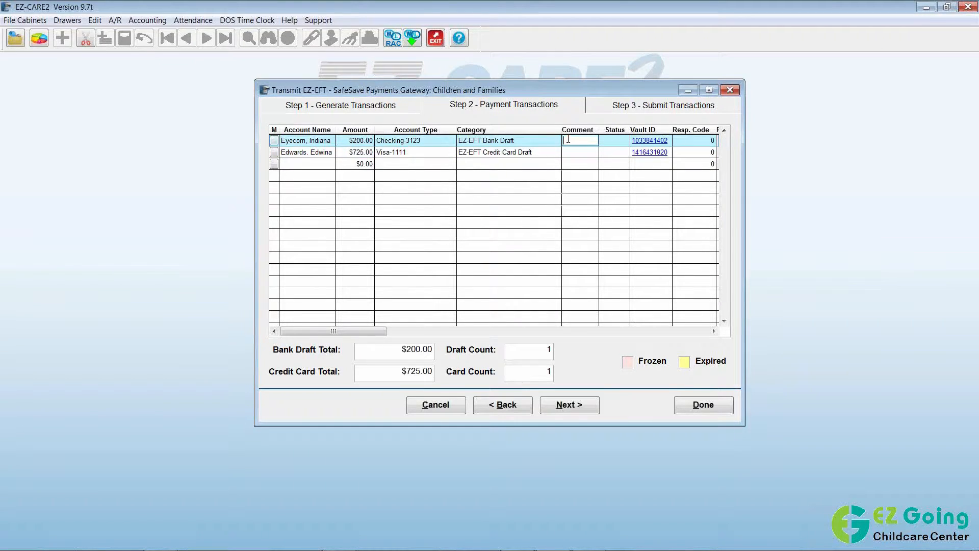
left_click(566, 152)
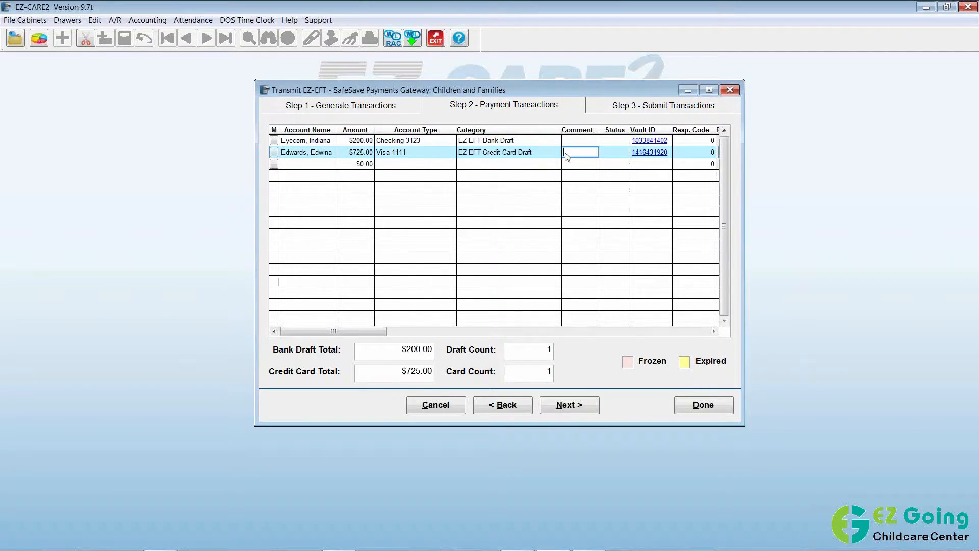
left_click(274, 153)
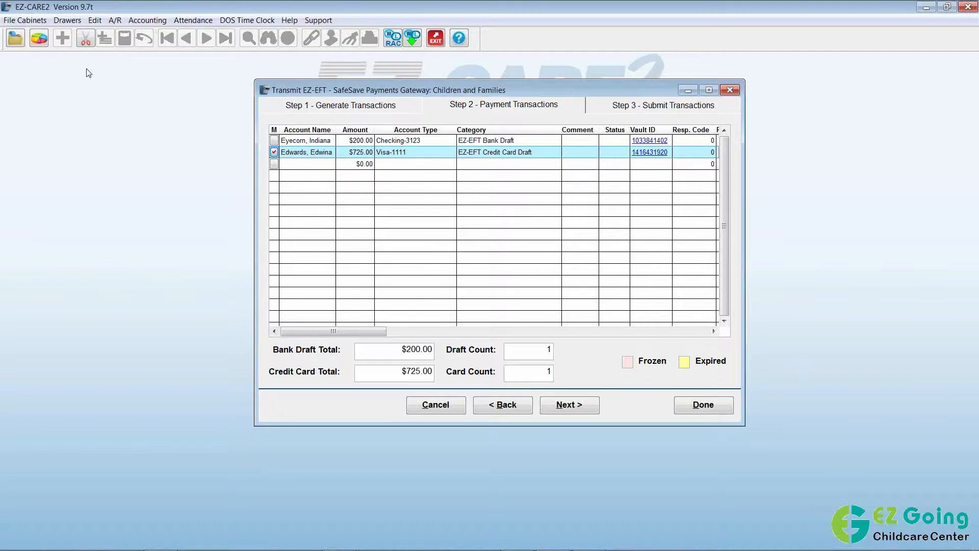
left_click(296, 165)
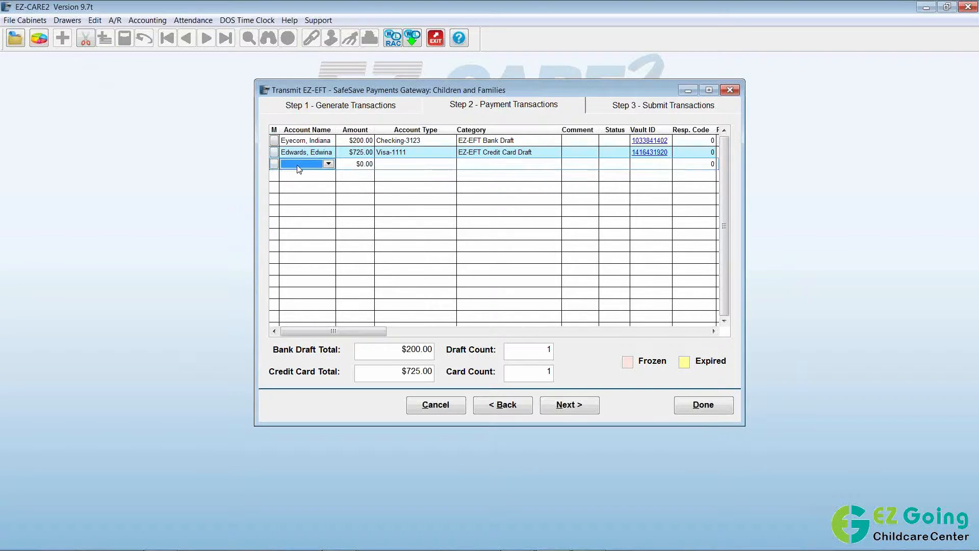
left_click(298, 165)
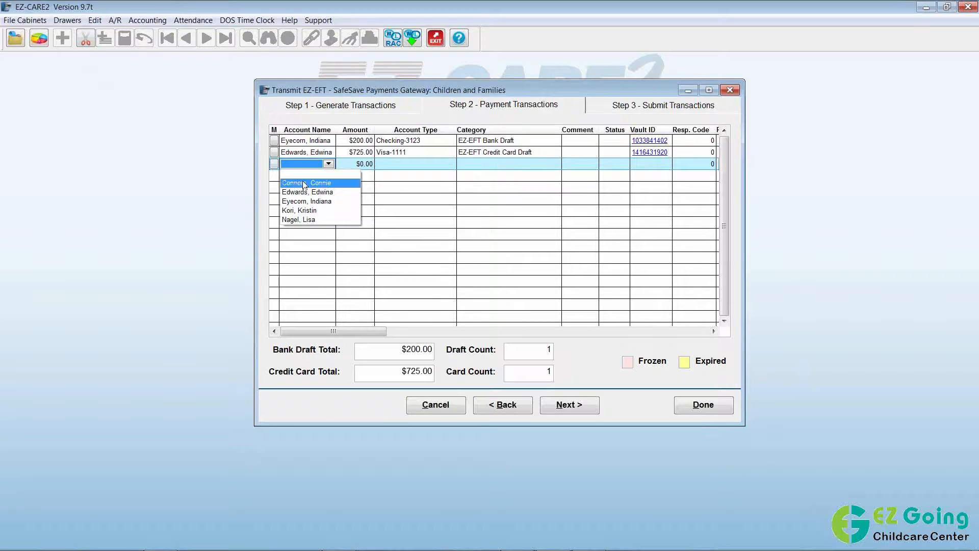
Add the third family's $20.00 Visa-1111 credit card draft, reducing it from $250.00.
left_click(304, 183)
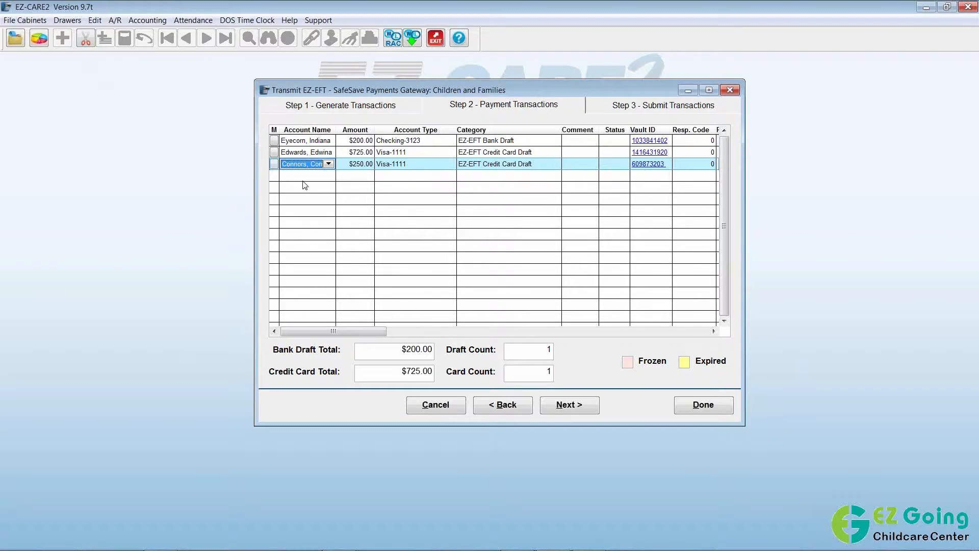
left_click(357, 164)
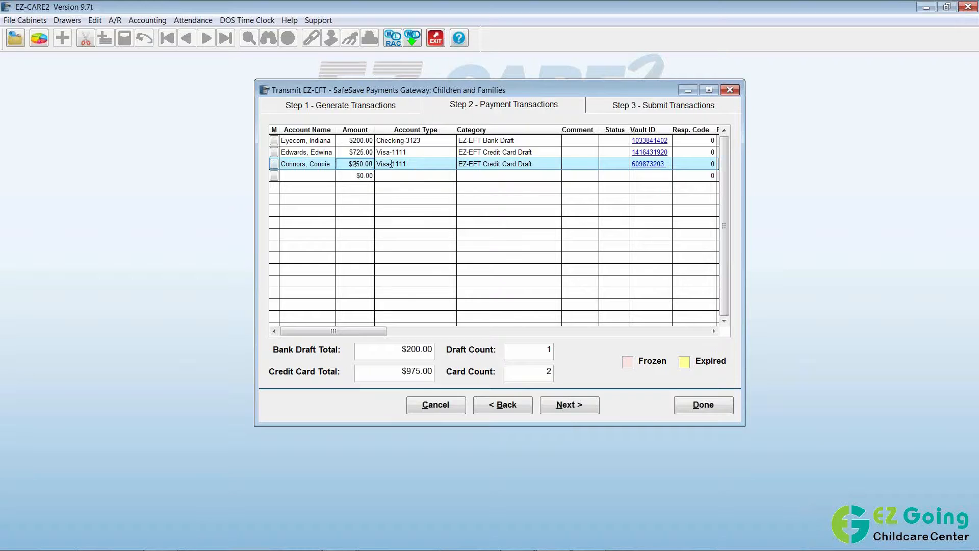
left_click(440, 165)
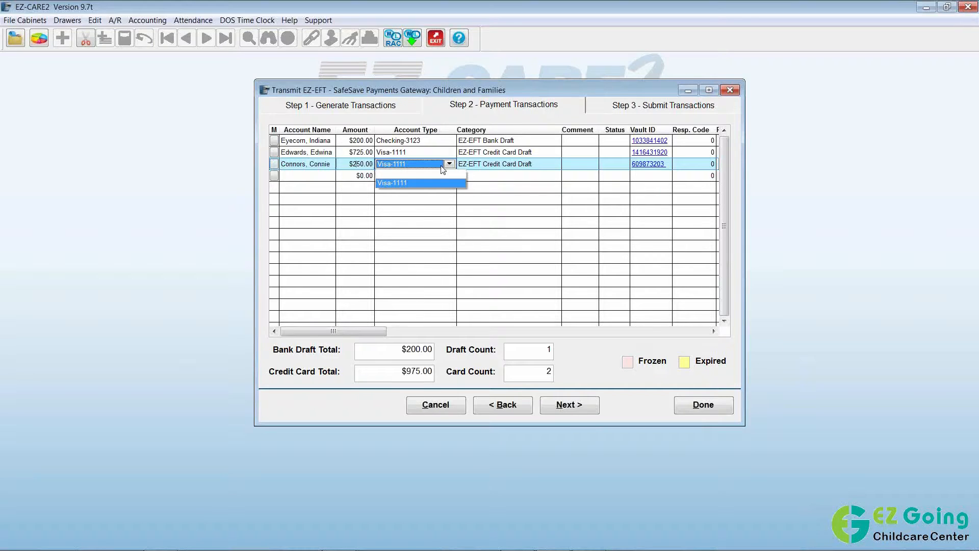
left_click(441, 167)
left_click(357, 164)
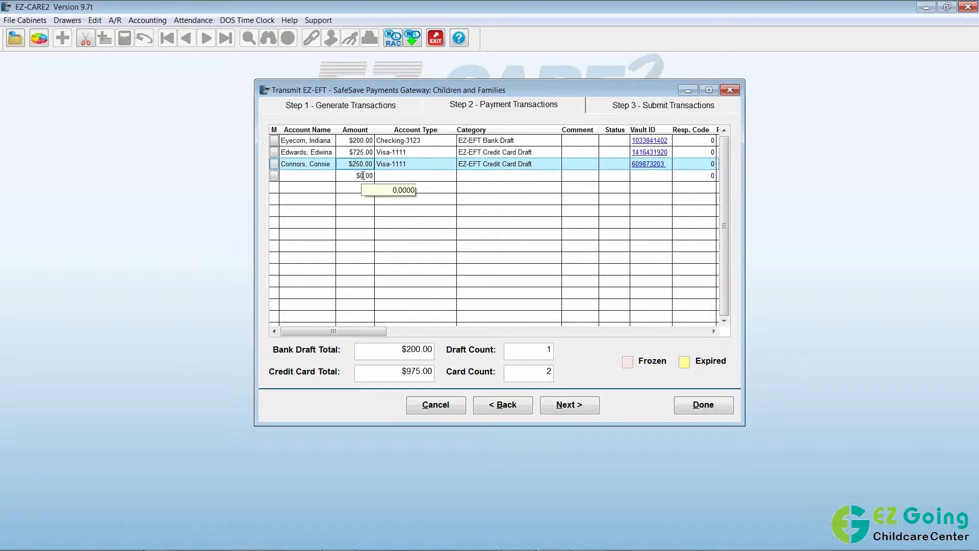
key("BackSpace")
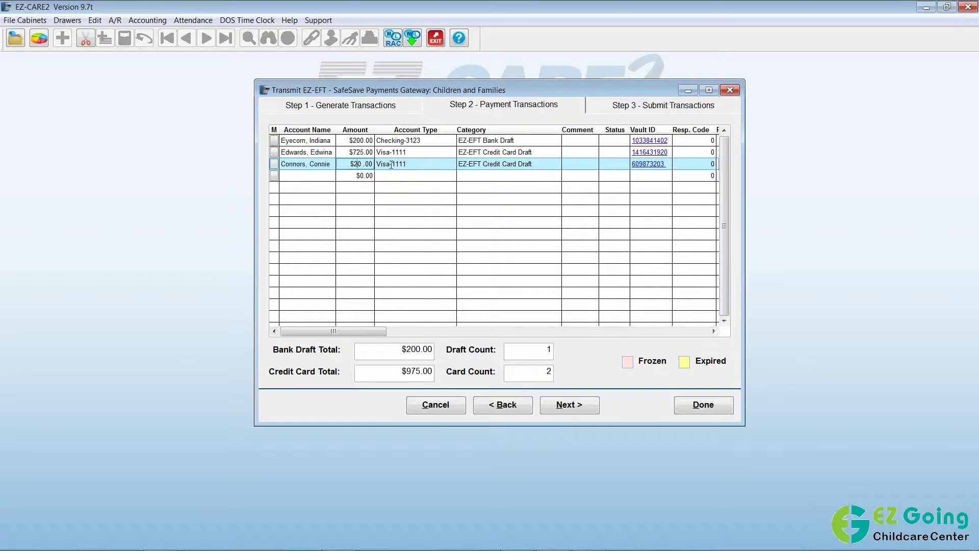
left_click(393, 165)
left_click(423, 164)
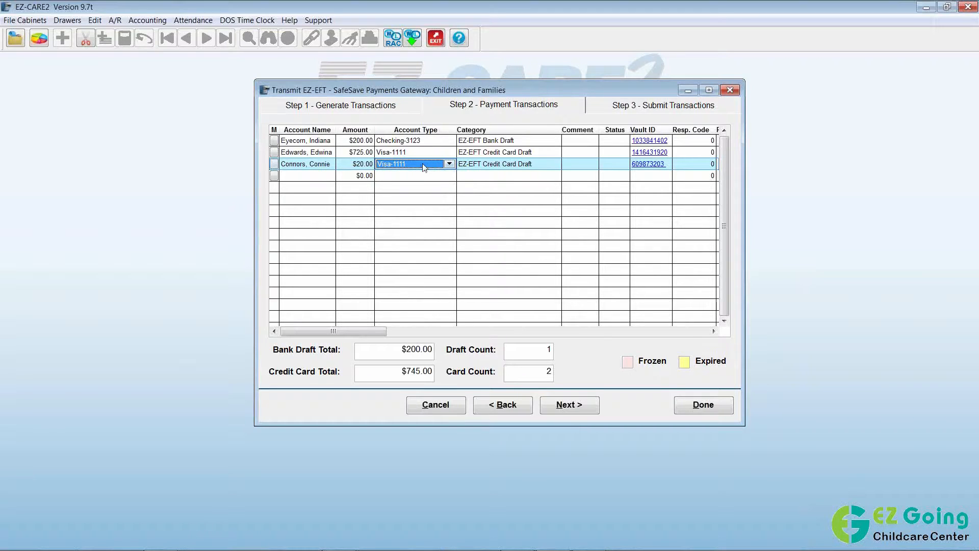
left_click(601, 361)
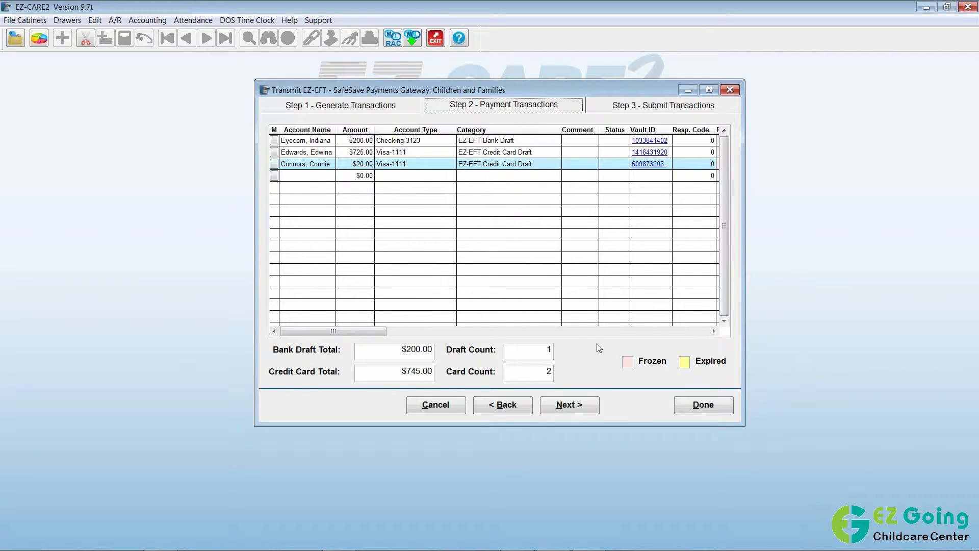
left_click(561, 406)
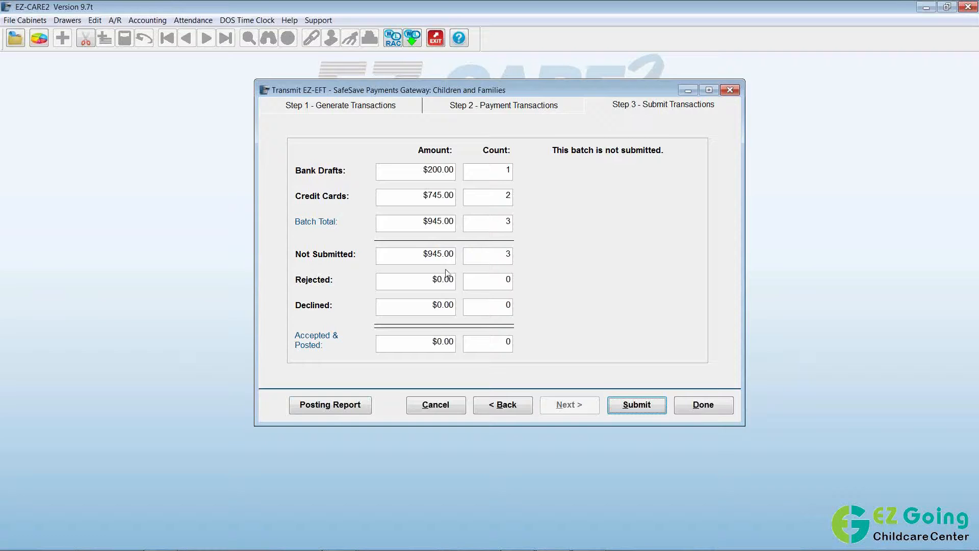
Advance to Submit Transactions for the $945.00 batch of 3 drafts.
left_click(621, 408)
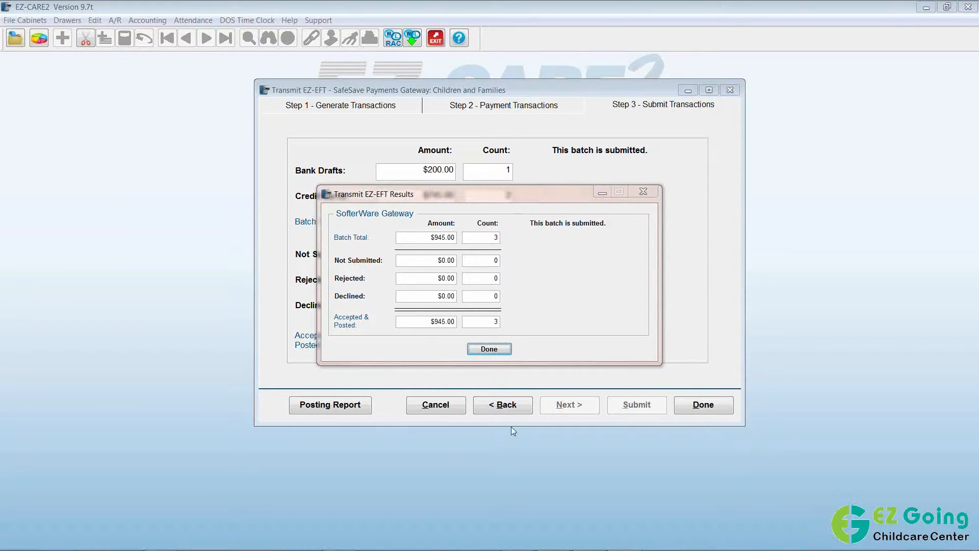
Dismiss the results showing all 3 drafts ($945.00) accepted and open the posting report.
left_click(485, 351)
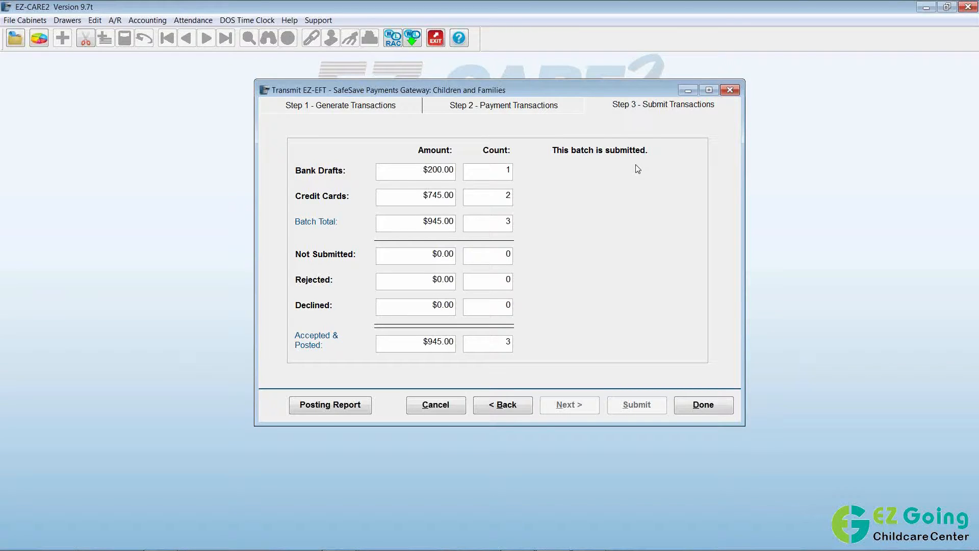
left_click(343, 406)
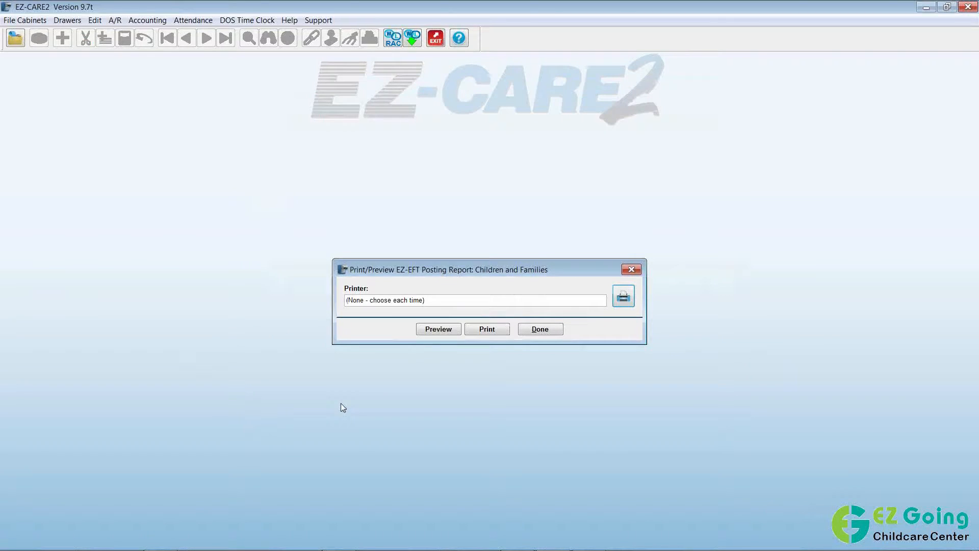
Preview Batch 31's EZ-EFT Posting Report, then close the preview and the Print/Preview dialog.
left_click(431, 332)
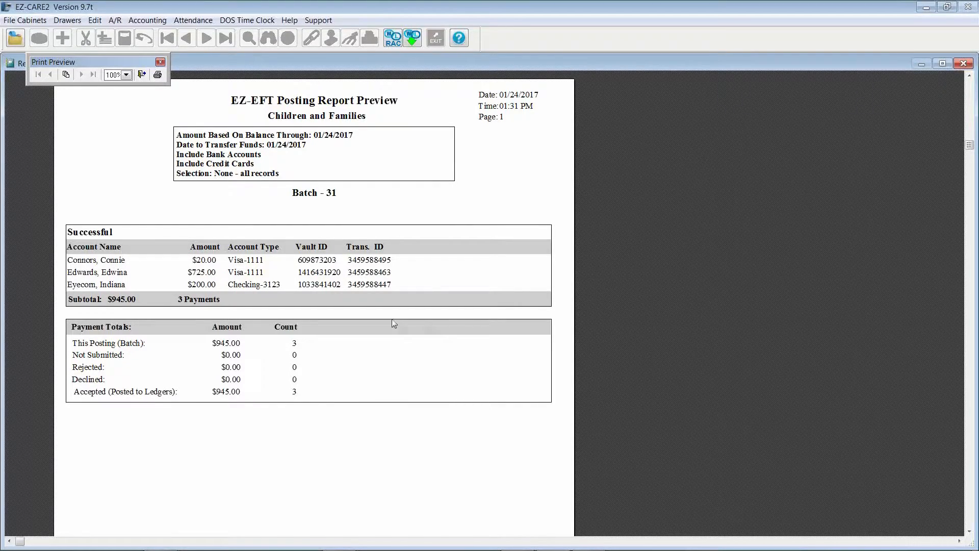
left_click(142, 74)
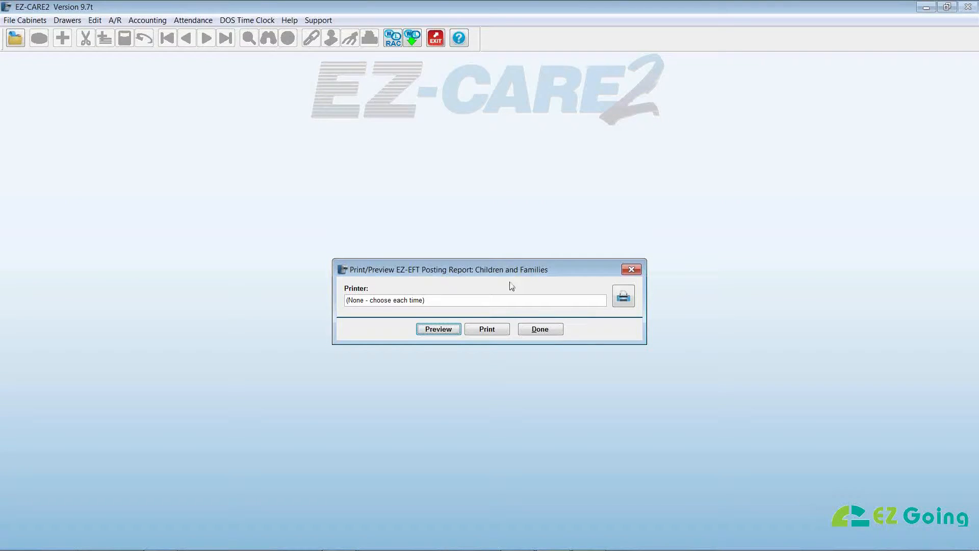
left_click(556, 332)
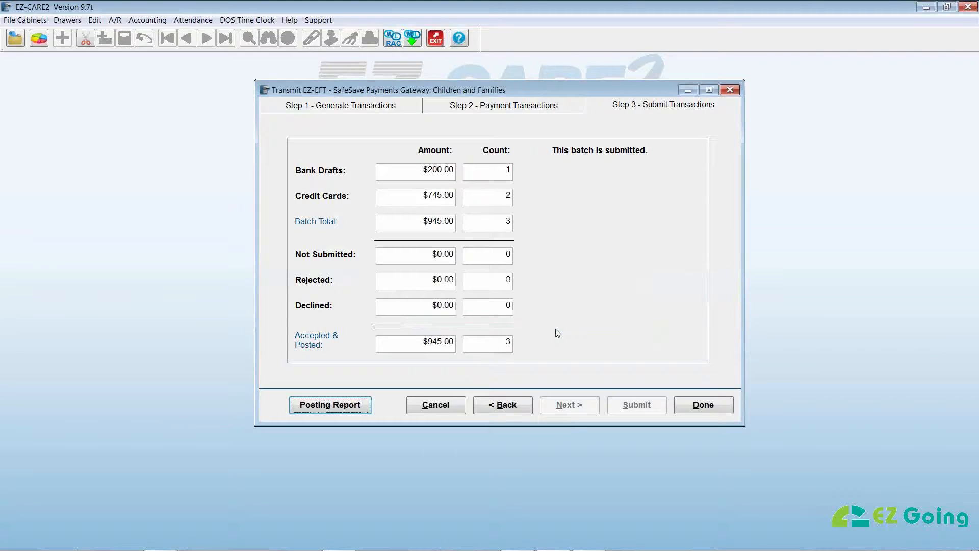
Close the completed EZ-EFT transmission and open the Children and Families cabinet.
left_click(705, 408)
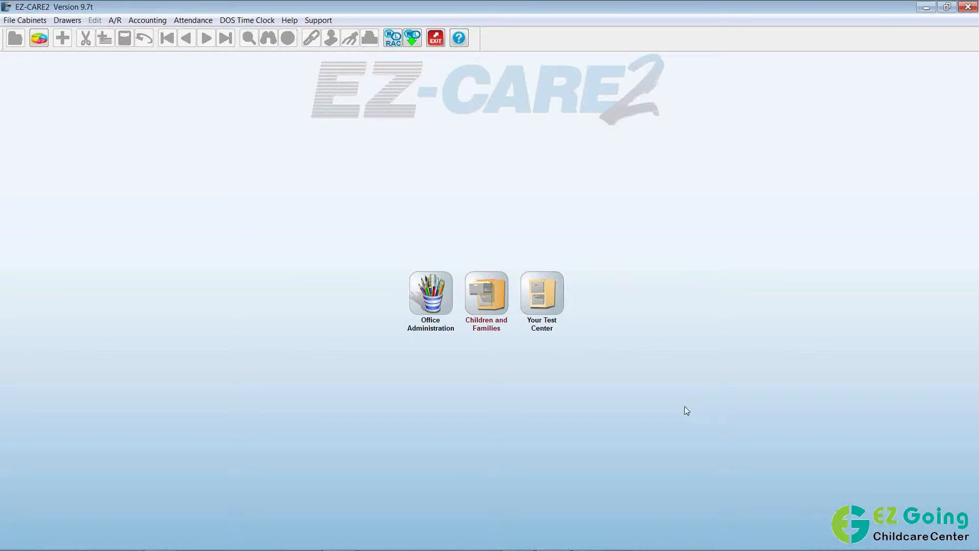
left_click(492, 303)
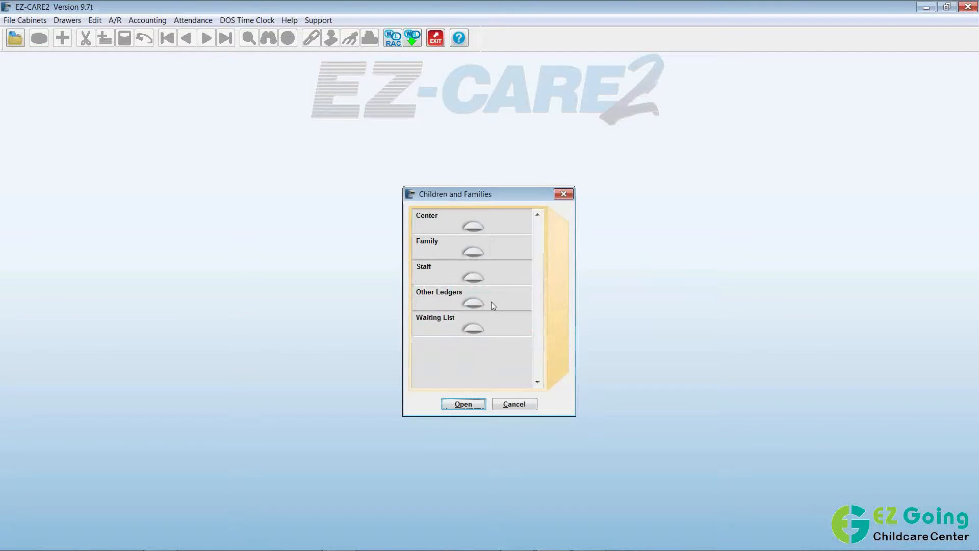
Open the Family drawer, switch to the next family, and review its 01/24/2017 $725.00 EZ-EFT draft.
double_click(482, 252)
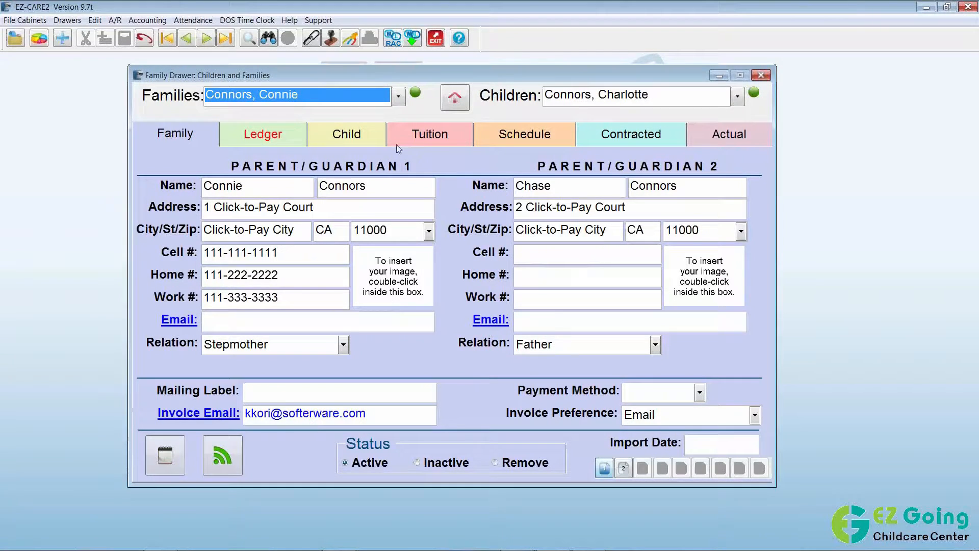
left_click(402, 99)
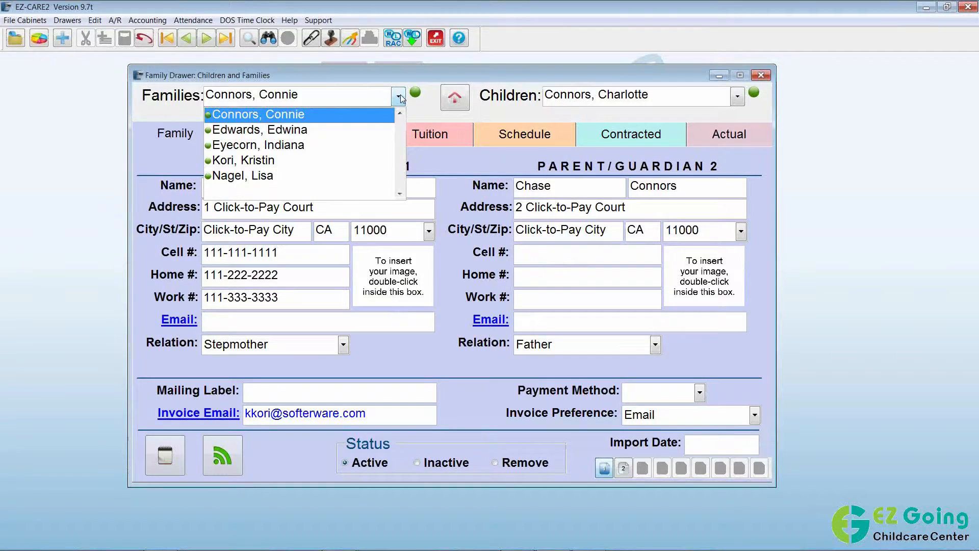
left_click(283, 130)
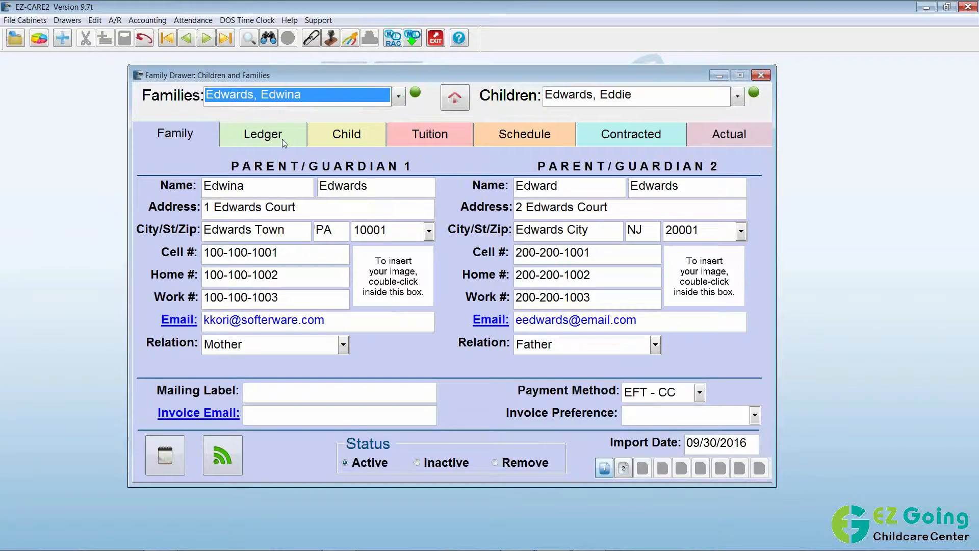
left_click(285, 143)
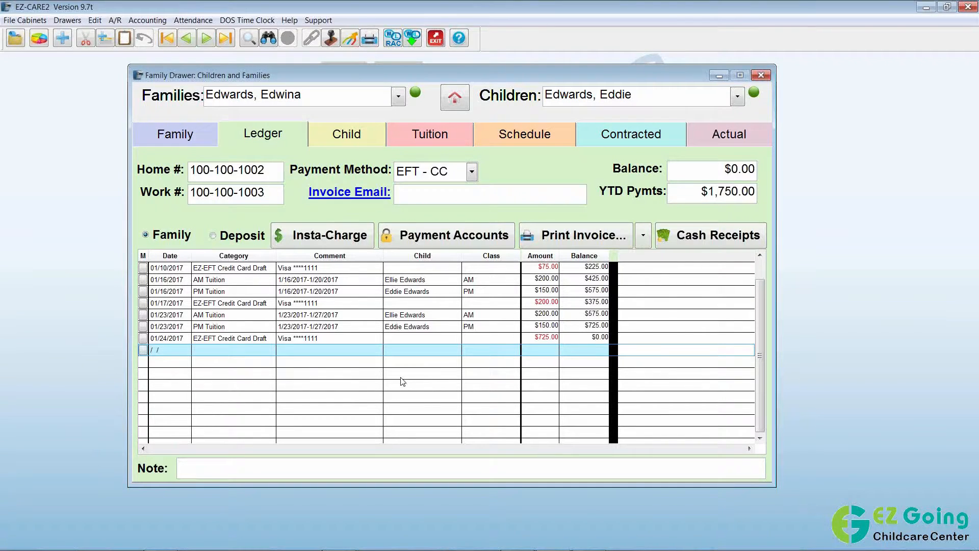
left_click(237, 338)
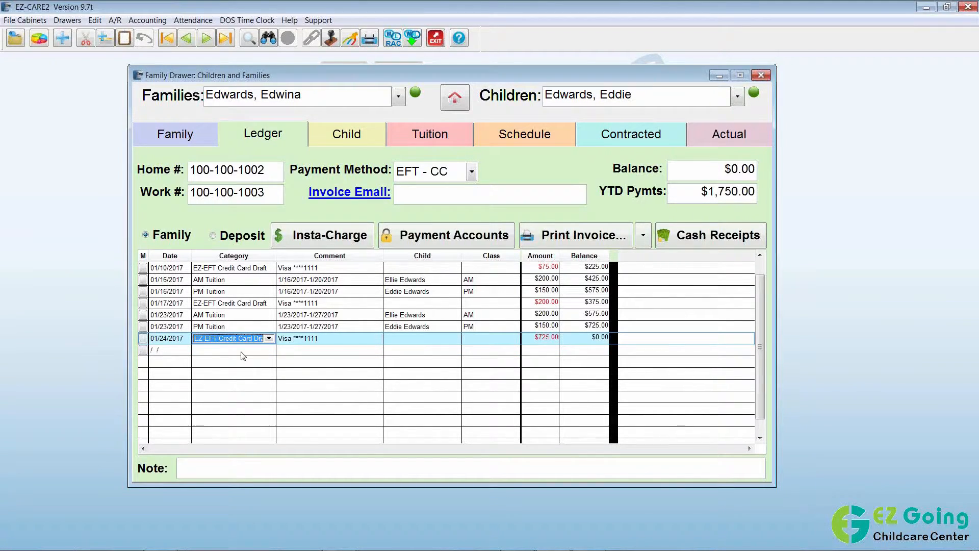
left_click(544, 338)
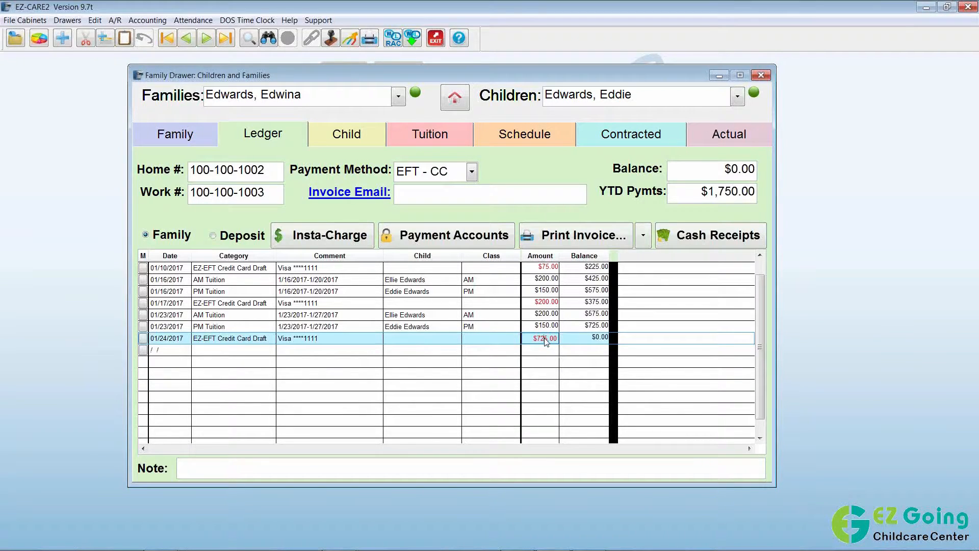
left_click(398, 96)
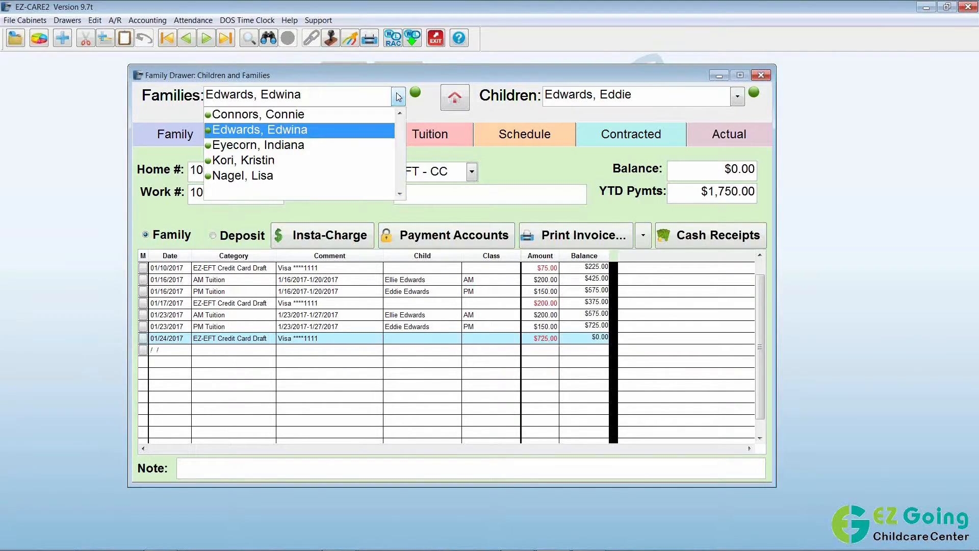
Switch to the family with the $200.00 bank draft and $150.00 balance, and start an Insta-Charge payment.
left_click(293, 147)
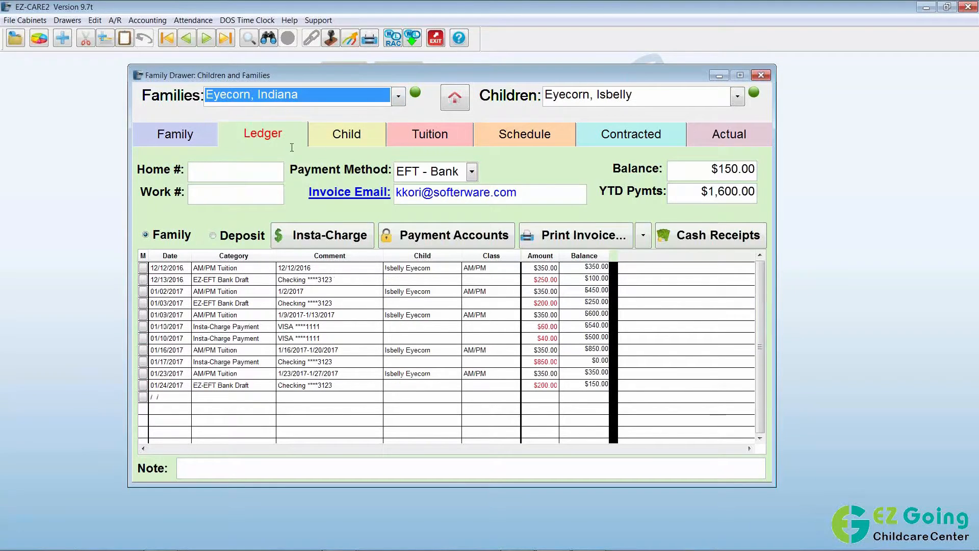
left_click(760, 439)
left_click(760, 438)
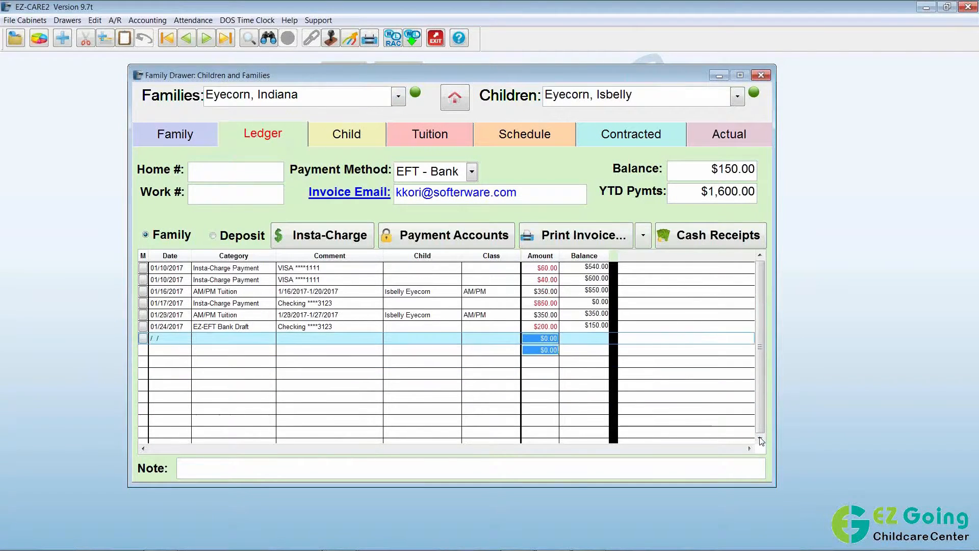
left_click(760, 439)
left_click(760, 440)
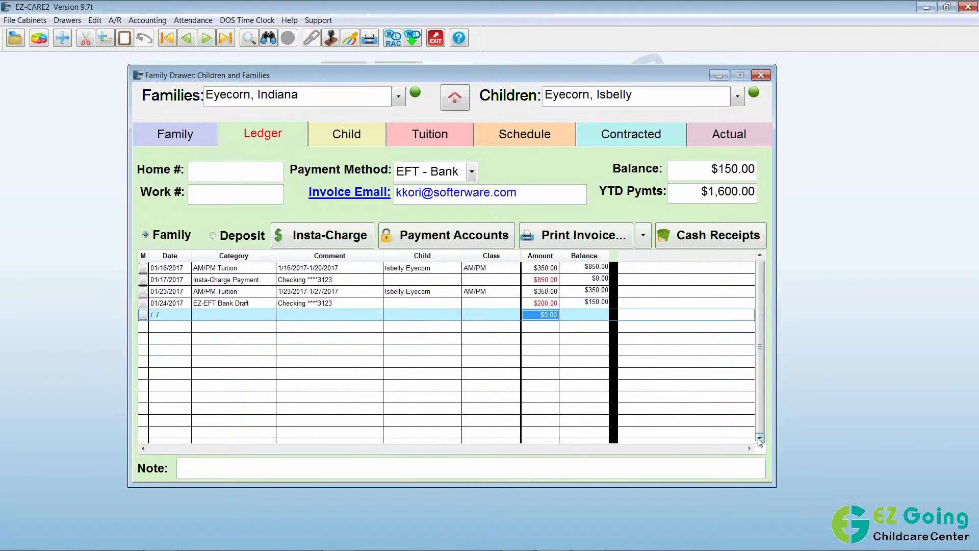
left_click(759, 440)
left_click(760, 440)
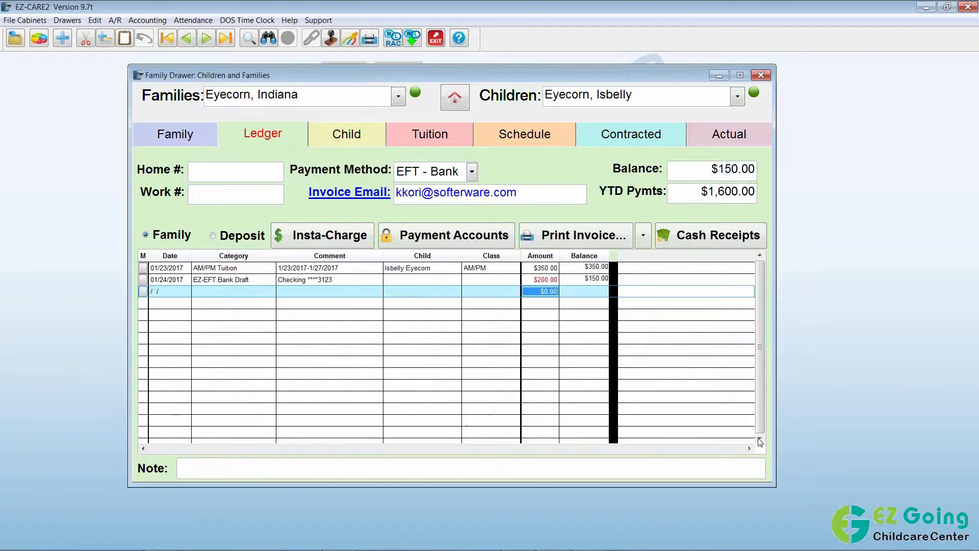
left_click(551, 267)
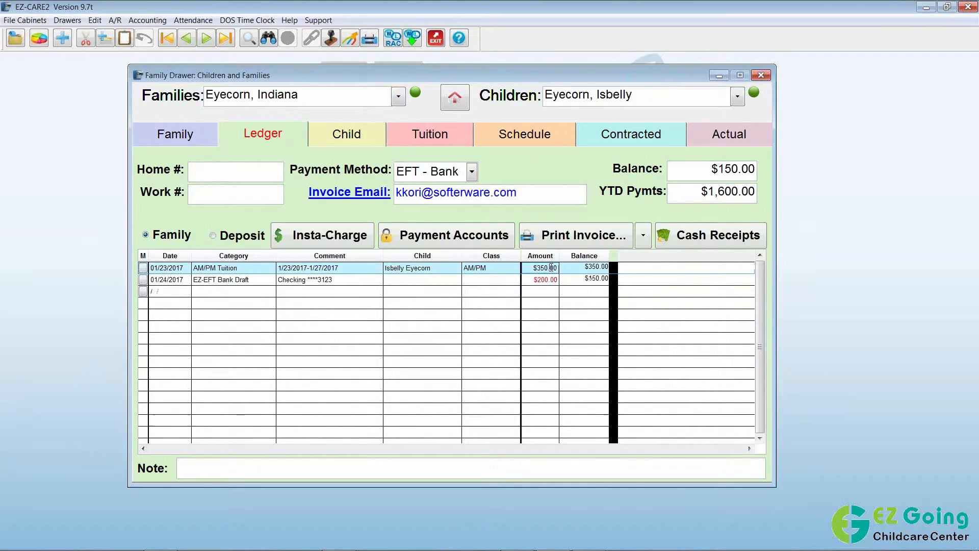
left_click(557, 279)
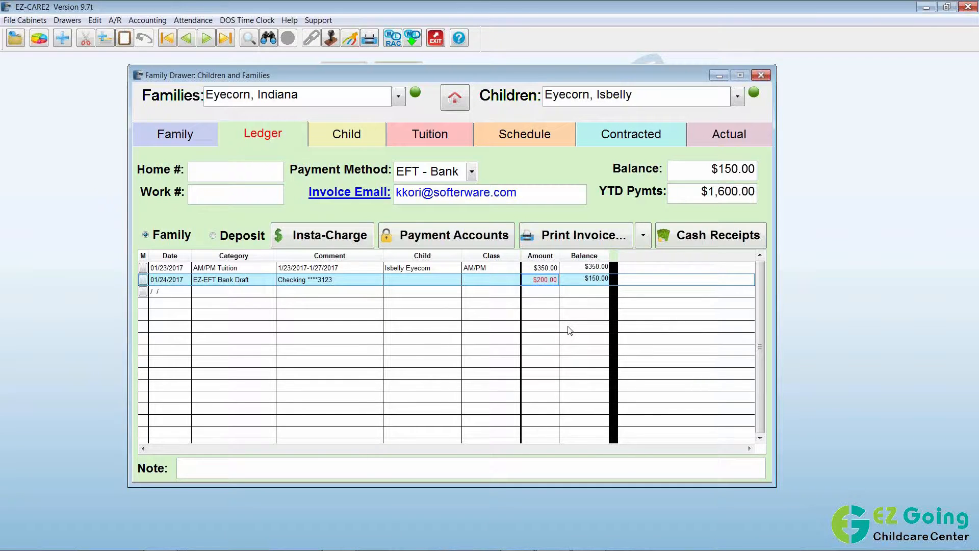
left_click(355, 242)
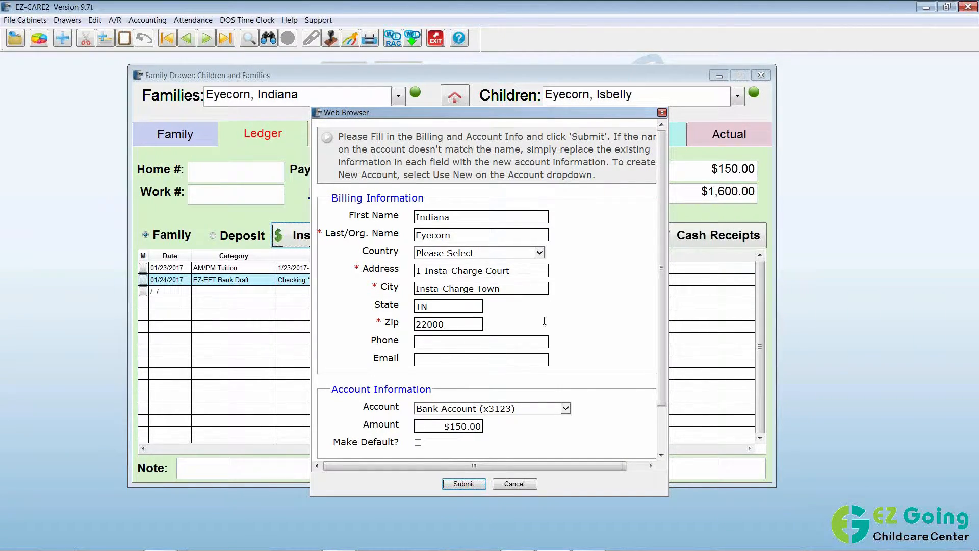
Choose New Credit Card as the payment account in the $150.00 Insta-Charge form.
scroll(660, 454, "down", 1)
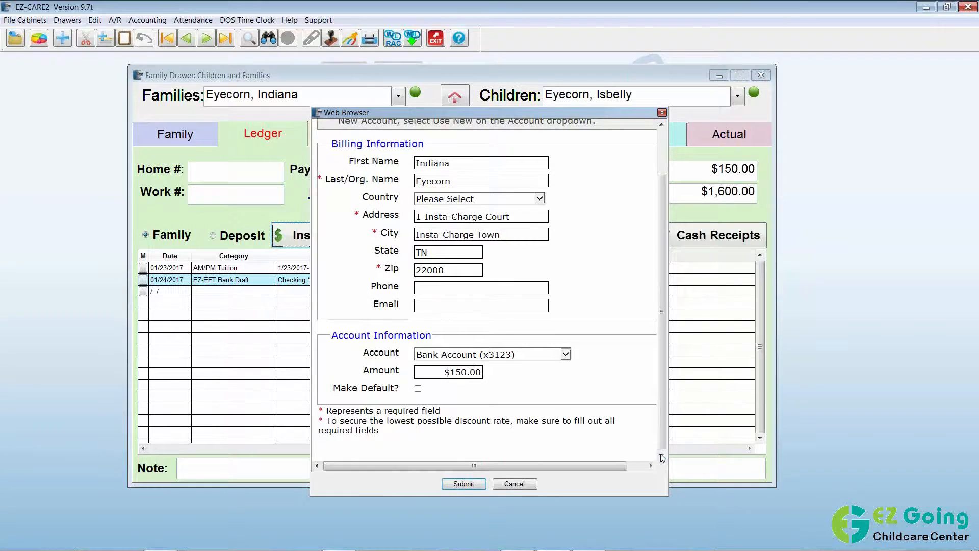
left_click(565, 353)
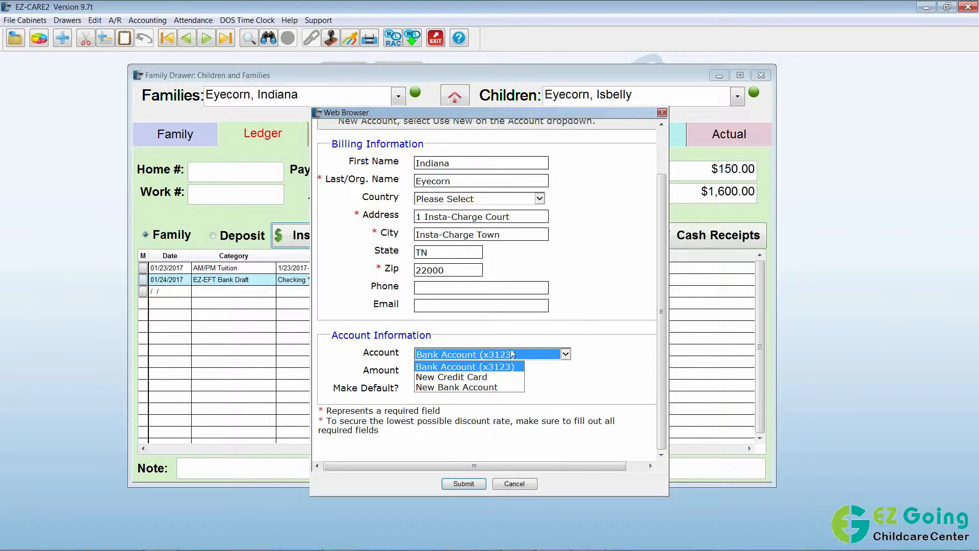
left_click(488, 377)
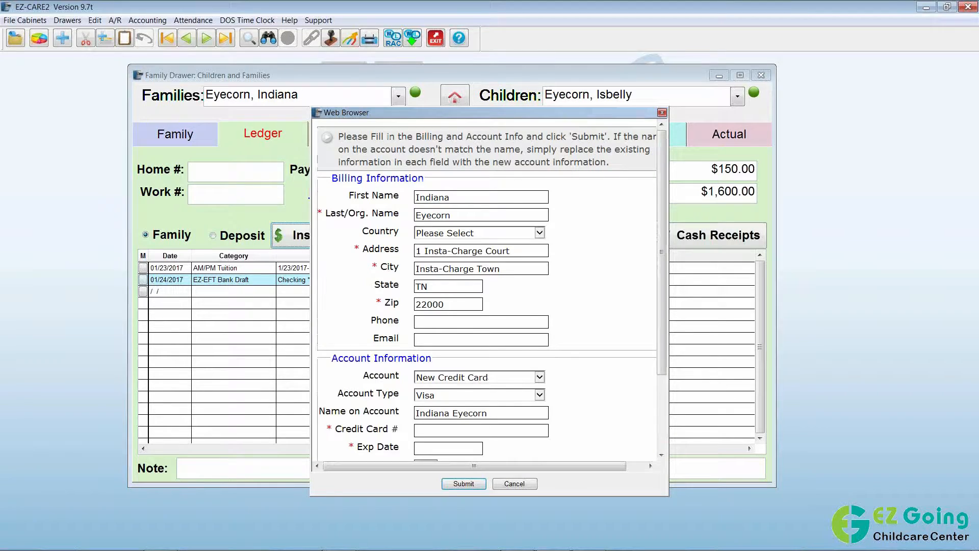
left_click_drag(661, 321, 676, 400)
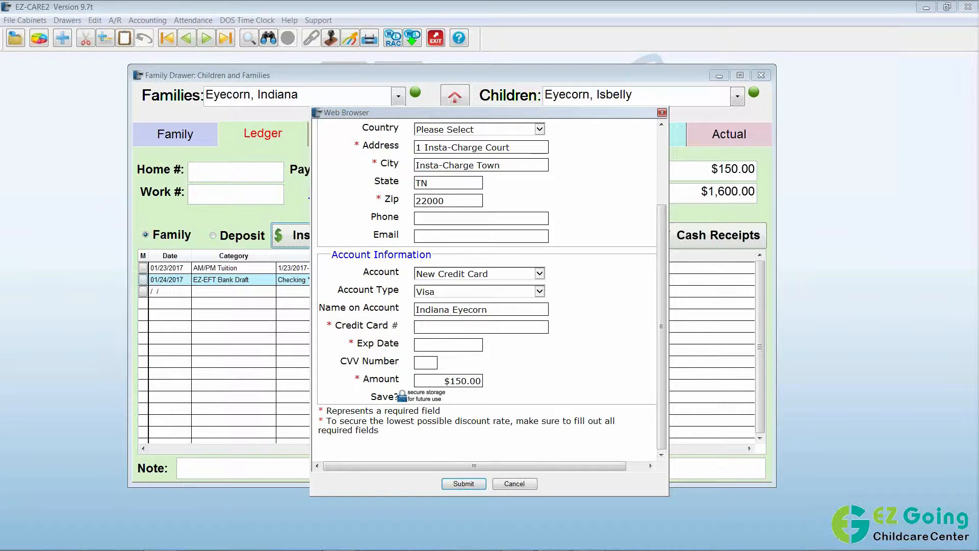
Enter the Visa card number and expiration date 10/2020.
left_click(460, 329)
type("4111111111111111")
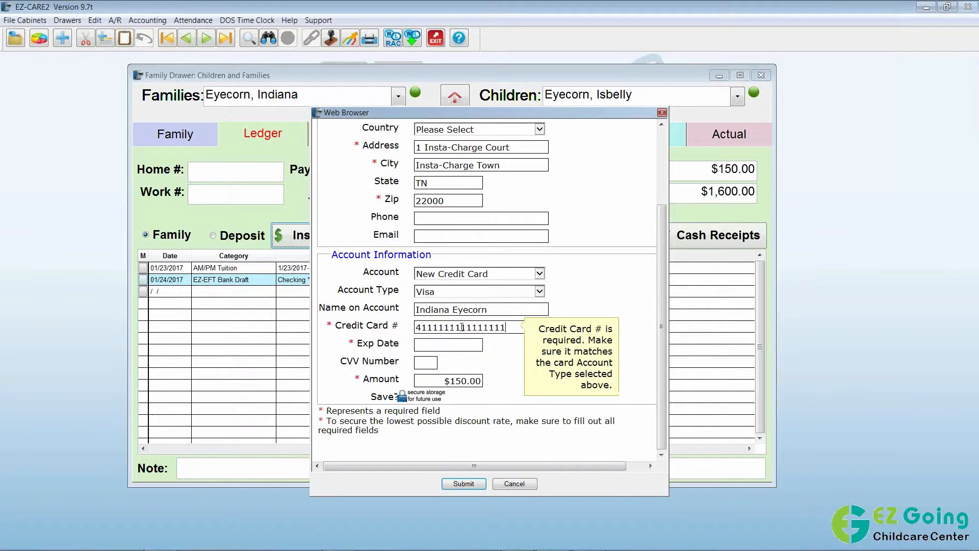
left_click(444, 345)
type("10/")
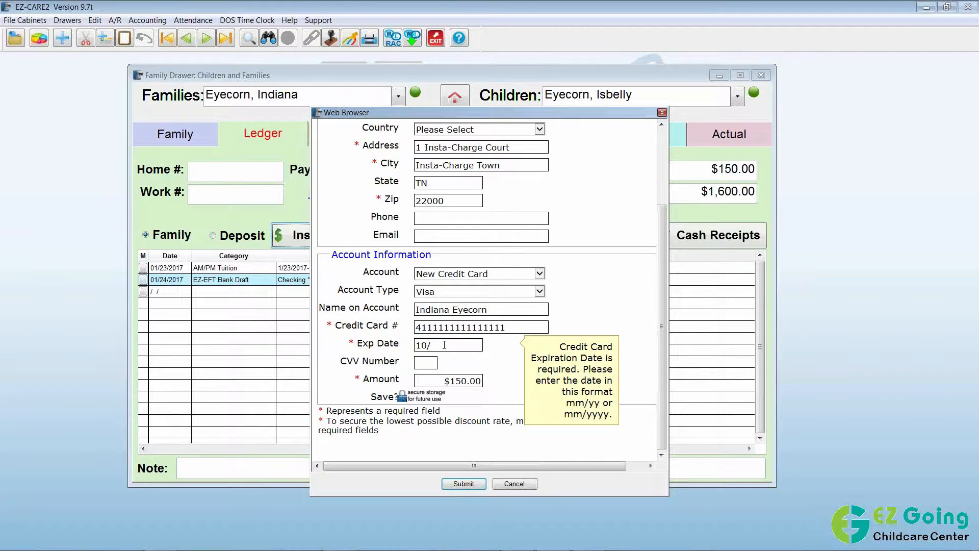
type("2020")
left_click(503, 365)
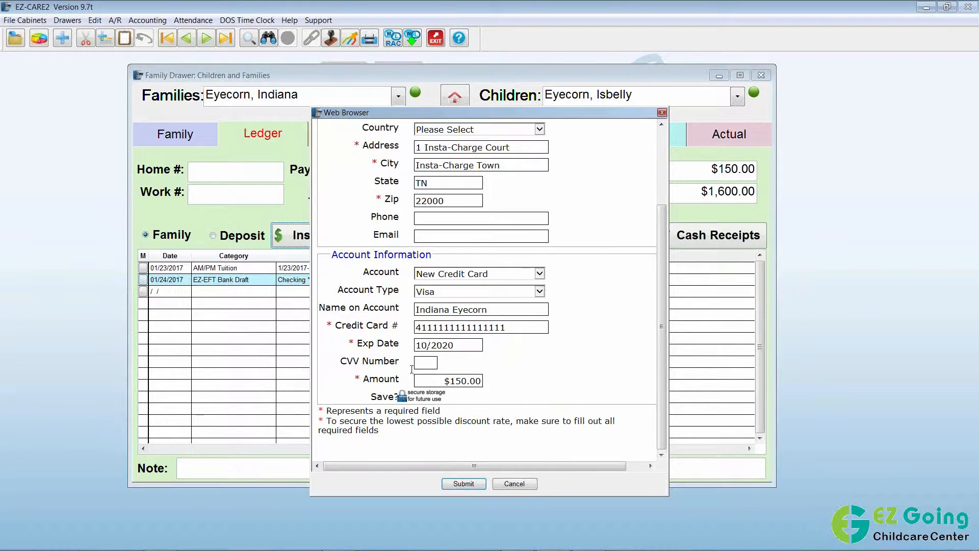
Keep the $150.00 amount, save the card as the default, and submit the payment.
left_click(456, 381)
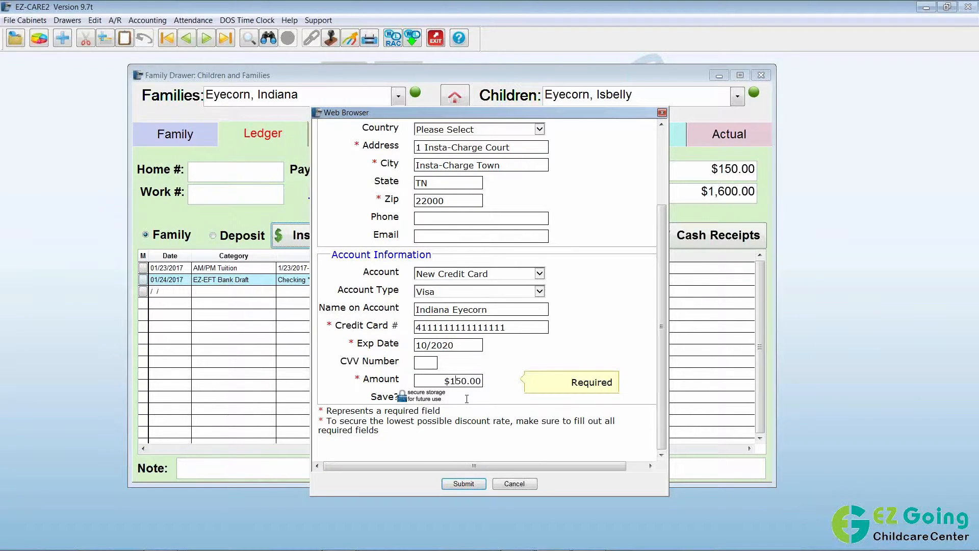
left_click(402, 396)
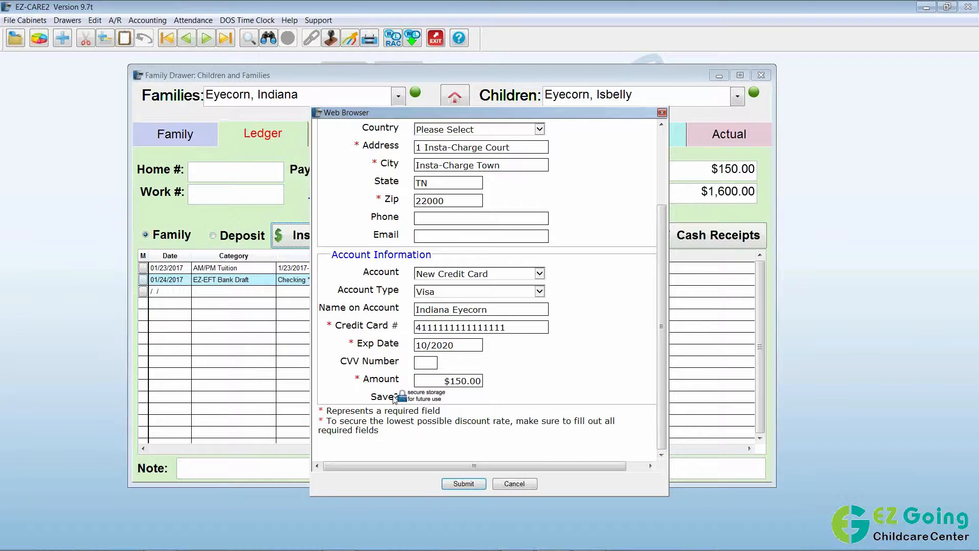
left_click(394, 397)
mouse_move(420, 419)
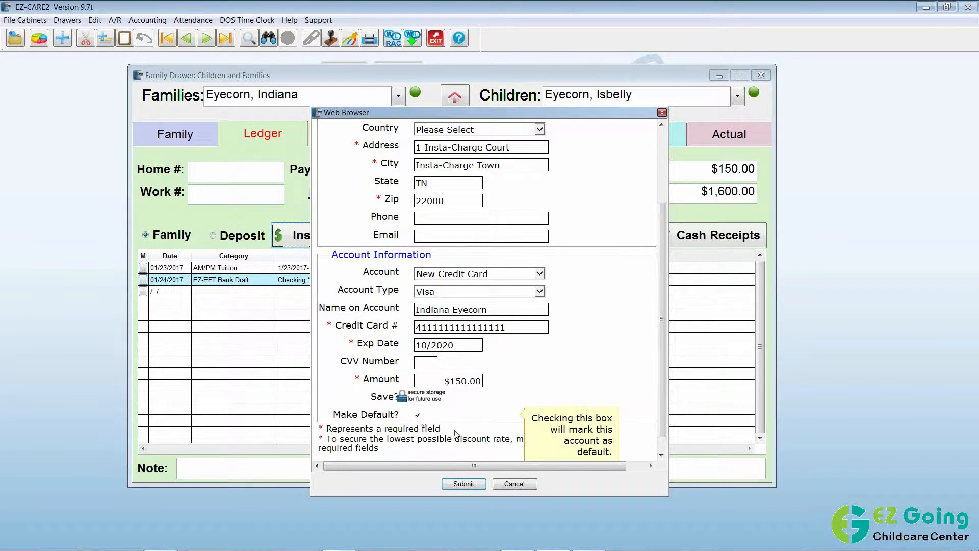
scroll(469, 417, "down", 1)
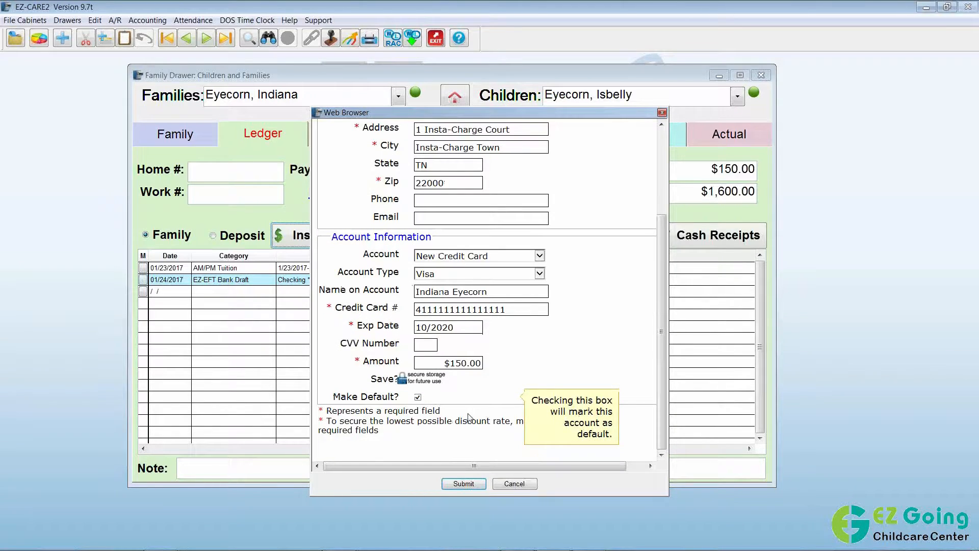
left_click(480, 487)
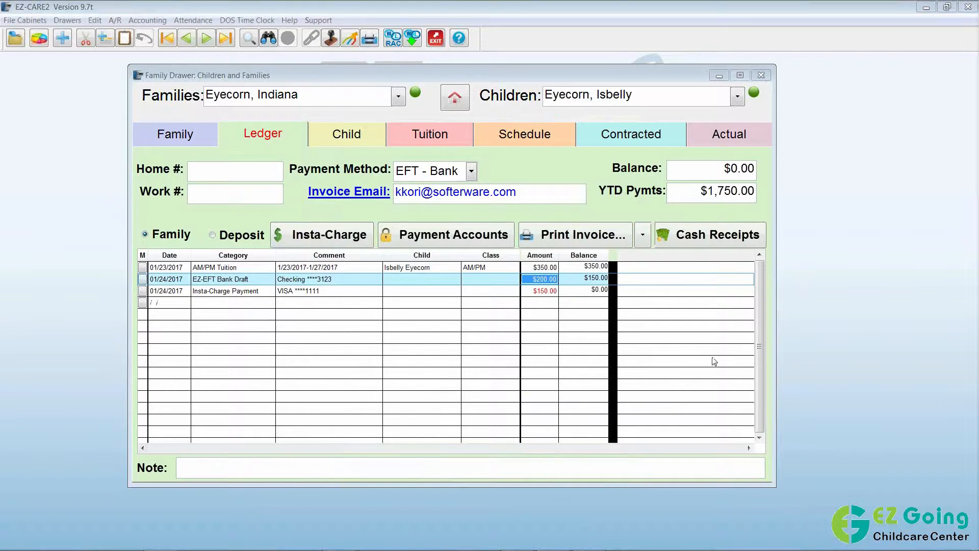
Select the new $150.00 Insta-Charge entry and make the Visa card the EZ-EFT default.
left_click(230, 291)
left_click(229, 300)
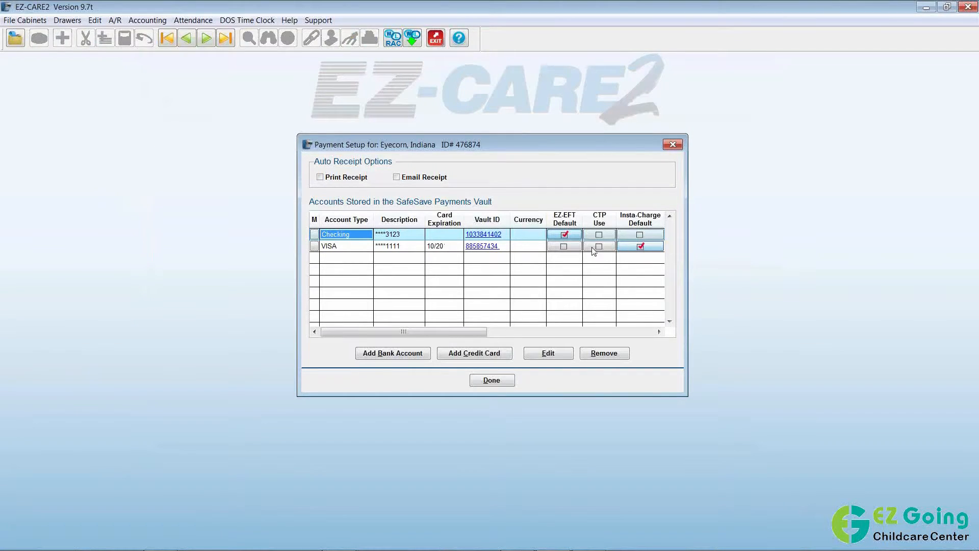
left_click(563, 246)
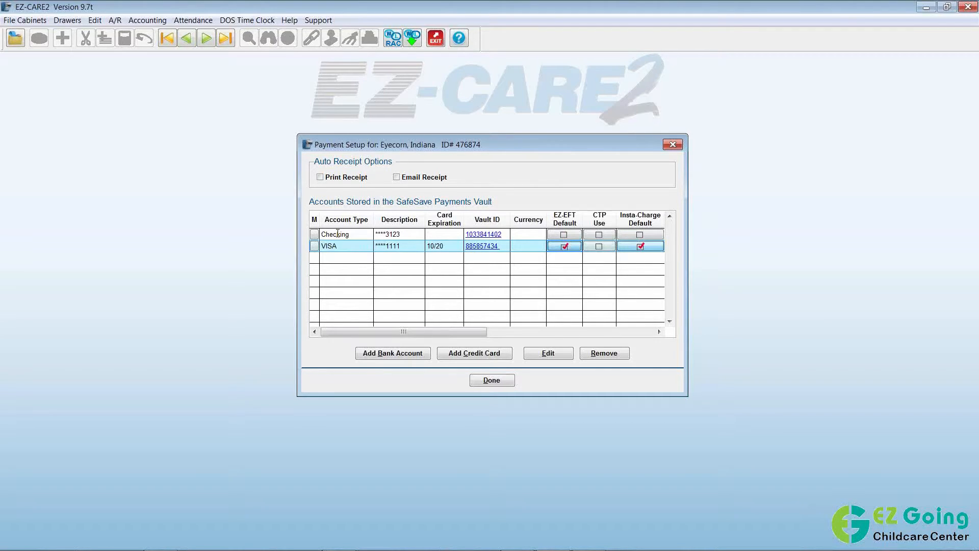
Remove the stored checking account and close the payment accounts setup.
left_click(314, 235)
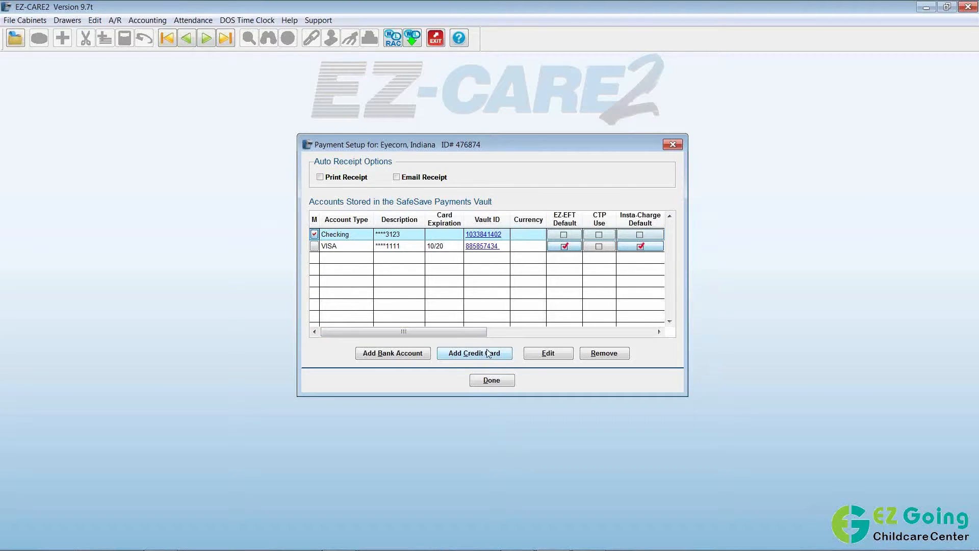
left_click(601, 356)
left_click(541, 326)
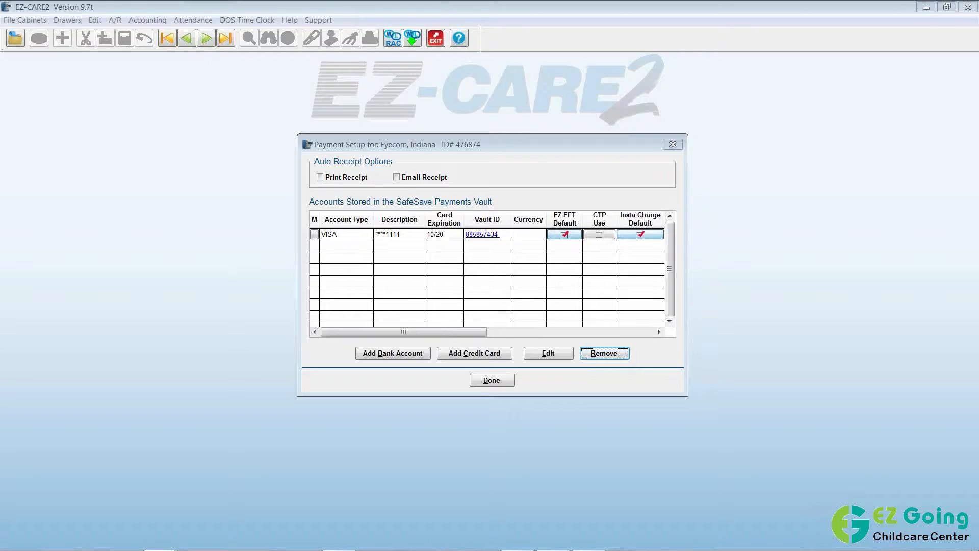
left_click(500, 383)
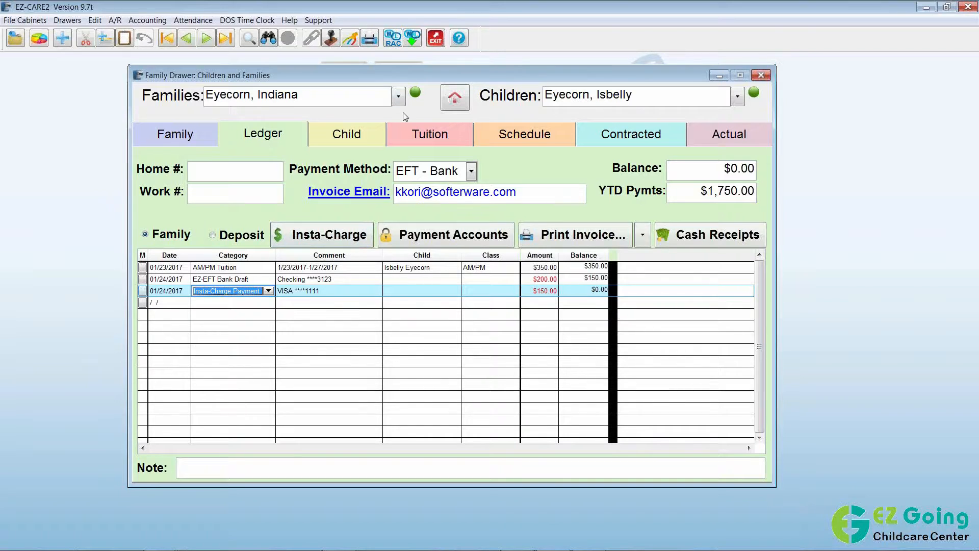
Switch to the family with a $750.00 balance and open the Click-to-Pay Invoice Button setup.
left_click(398, 96)
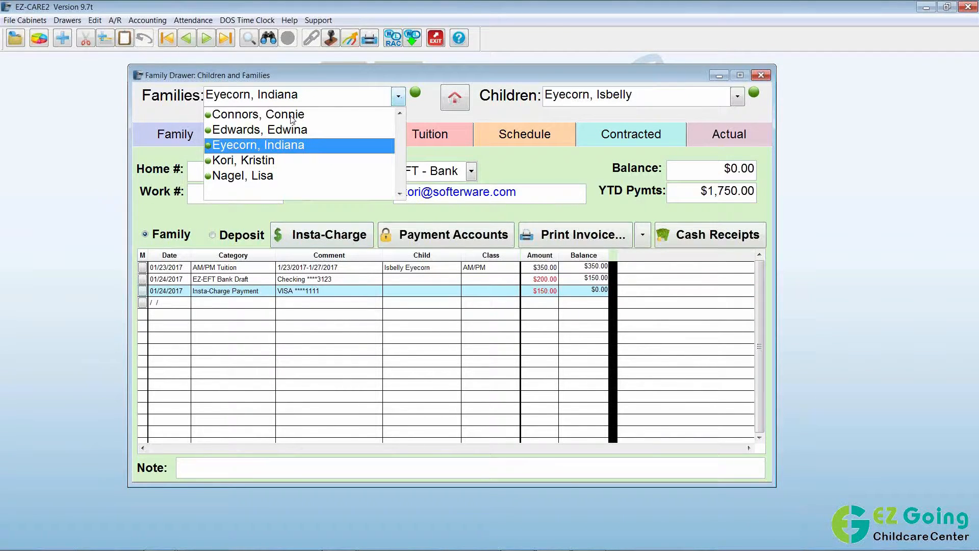
left_click(266, 160)
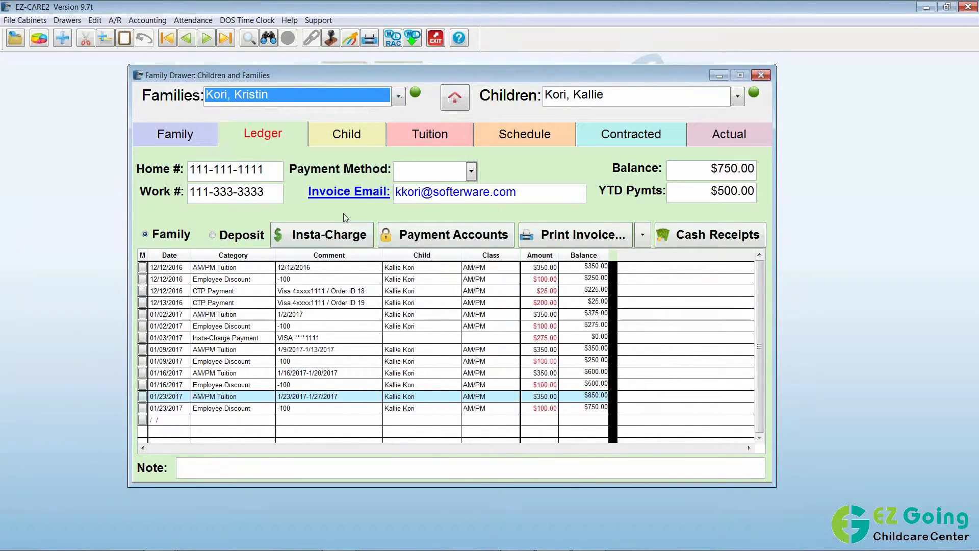
left_click(759, 437)
left_click(759, 437)
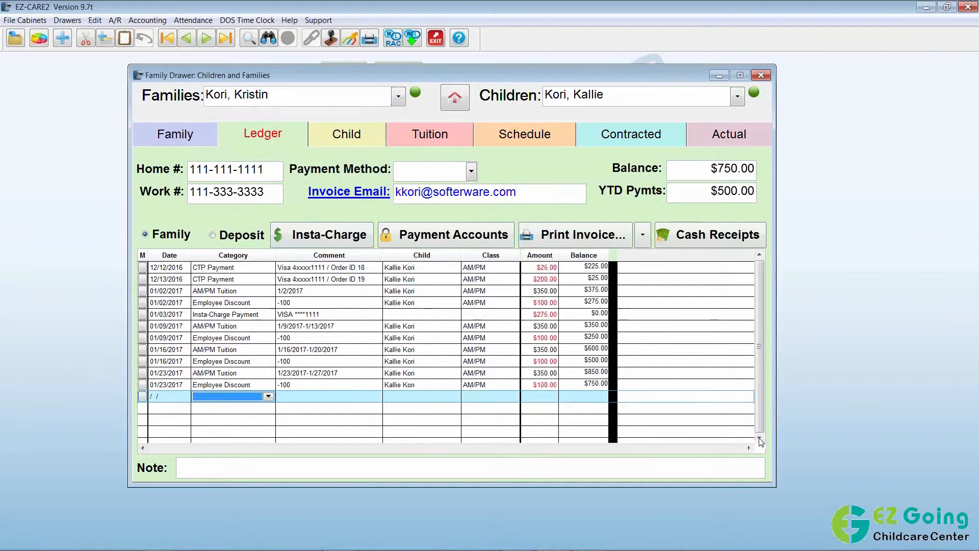
left_click(759, 438)
left_click(758, 438)
left_click(758, 437)
left_click(758, 438)
left_click(758, 437)
left_click(759, 438)
left_click(759, 438)
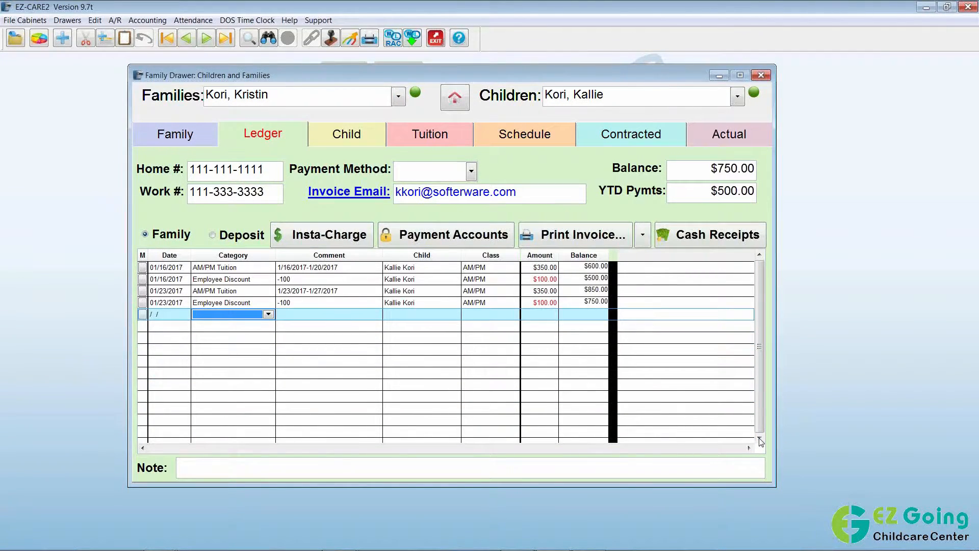
left_click(759, 438)
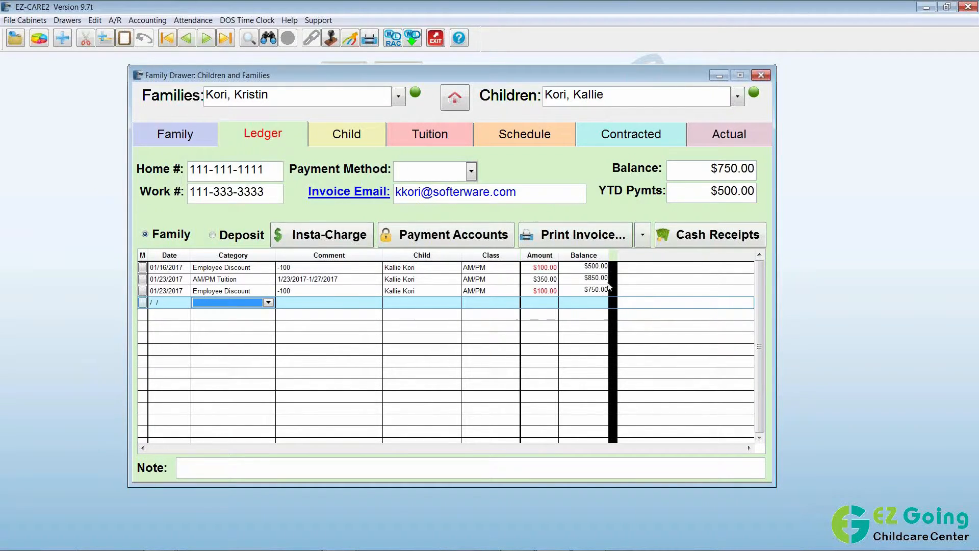
left_click(643, 239)
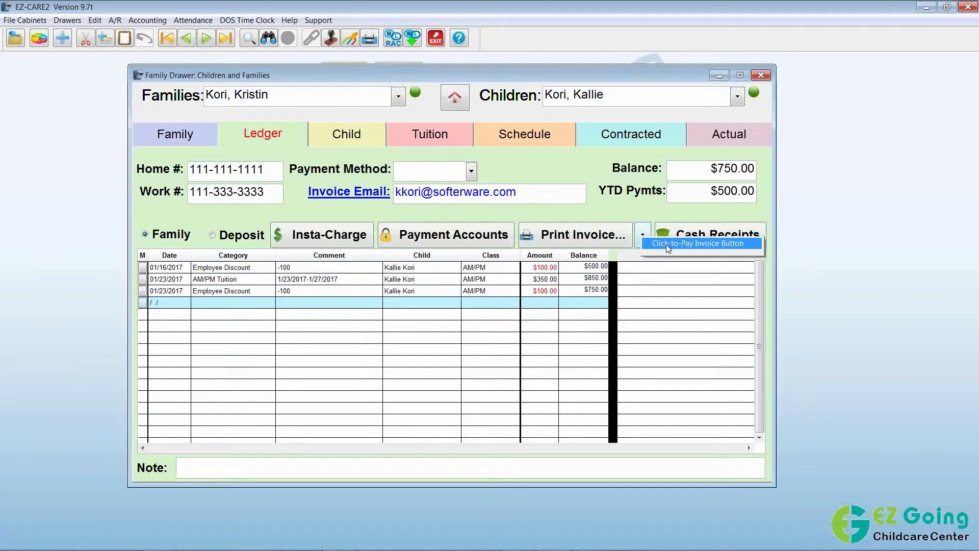
left_click(666, 244)
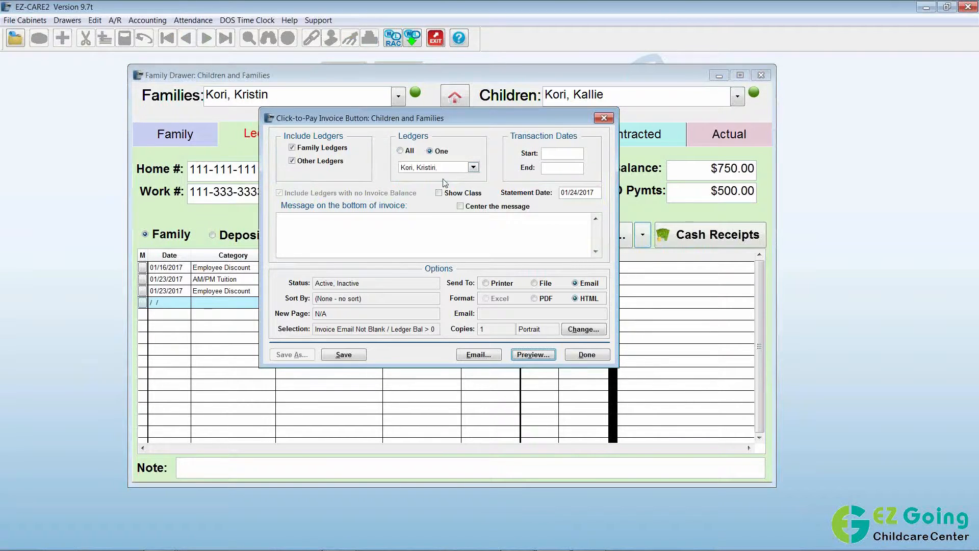
Begin entering the transaction start date in the Click-to-Pay invoice settings.
left_click(558, 153)
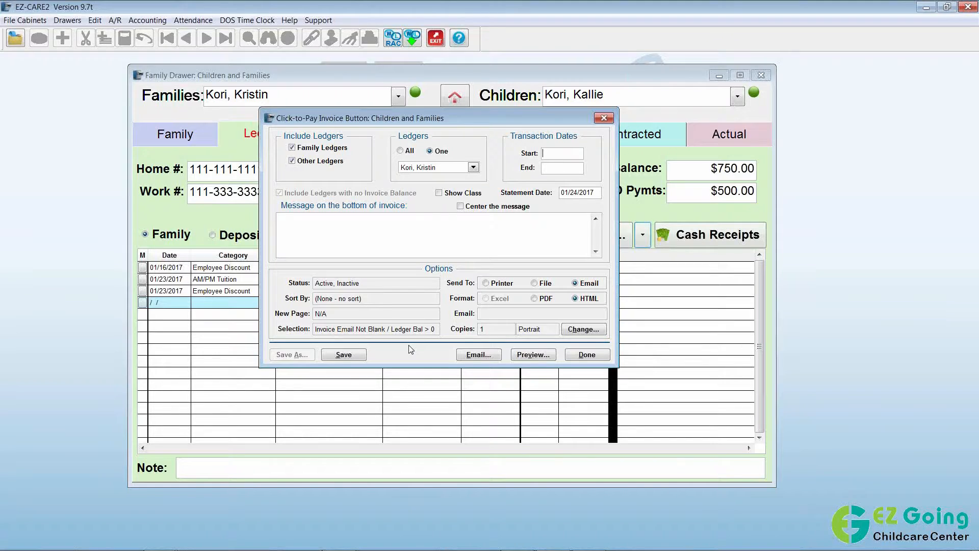
Email the invoice as 'Weekly Invoice' with 'Please pay your invoice by Wednesday', then close the settings.
left_click_drag(445, 121, 485, 219)
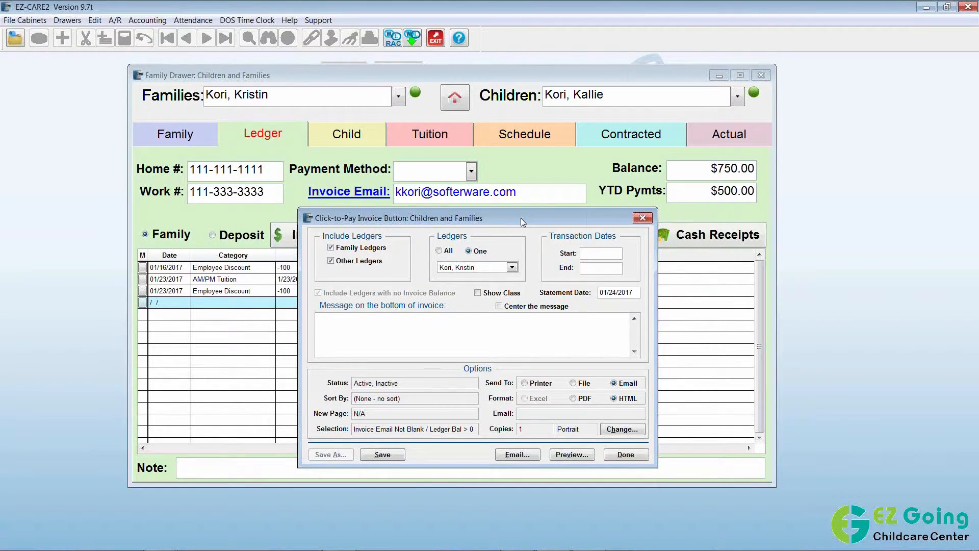
left_click_drag(521, 218, 518, 162)
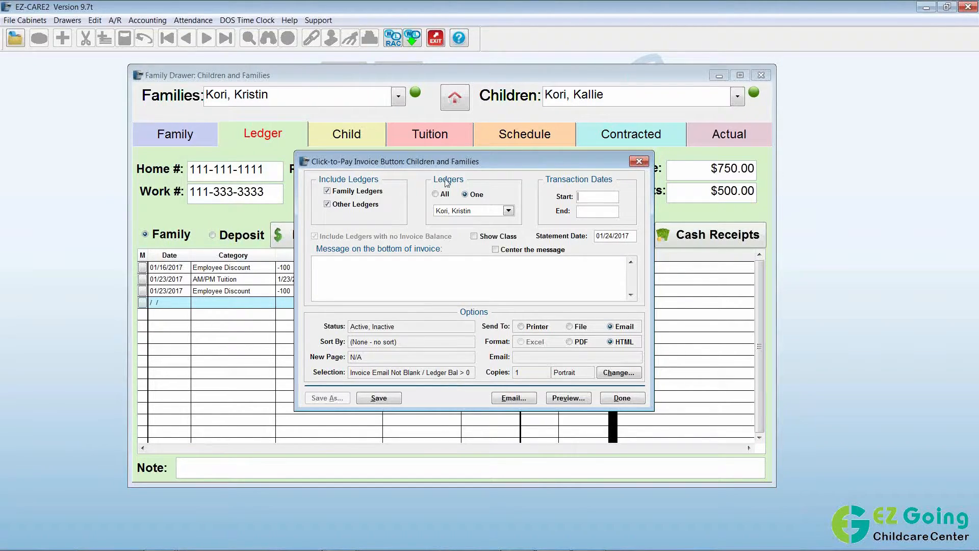
left_click(510, 398)
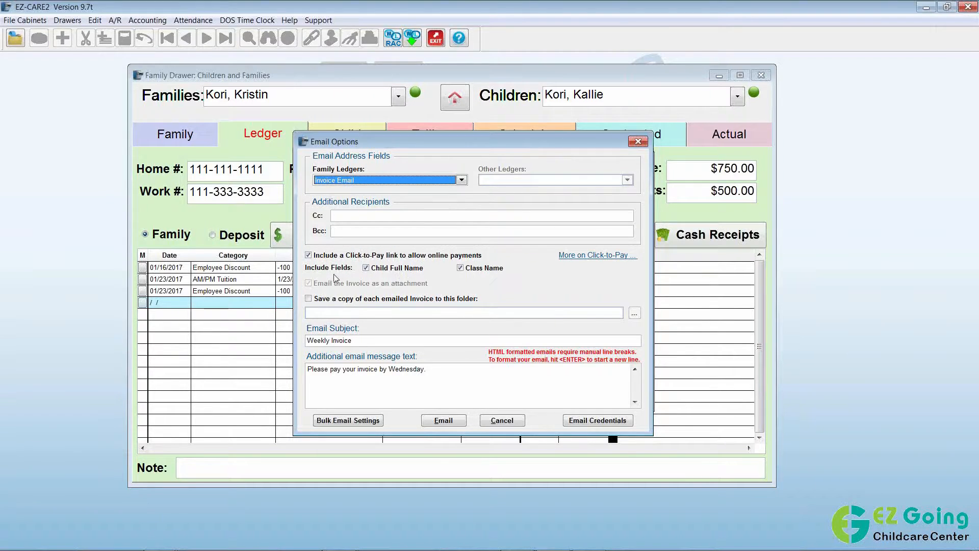
left_click(449, 376)
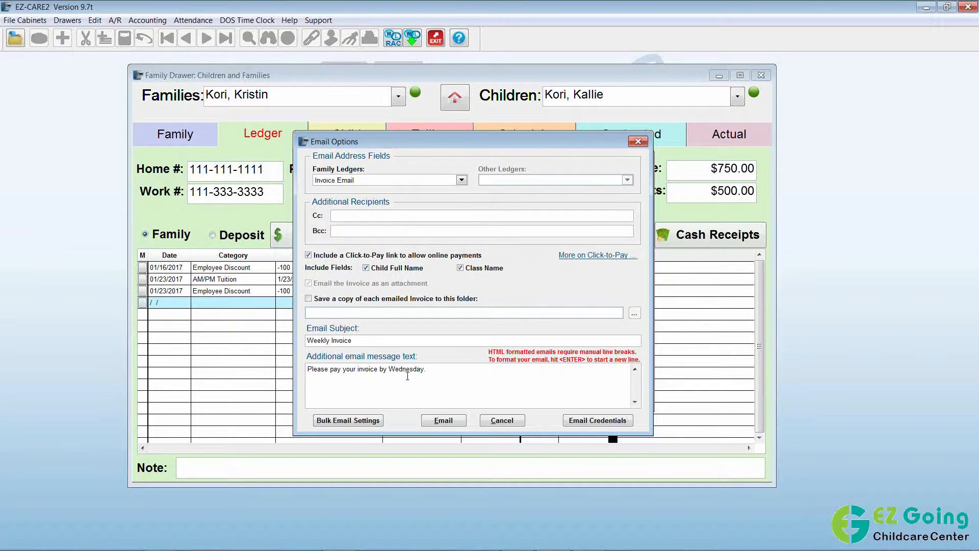
left_click(444, 422)
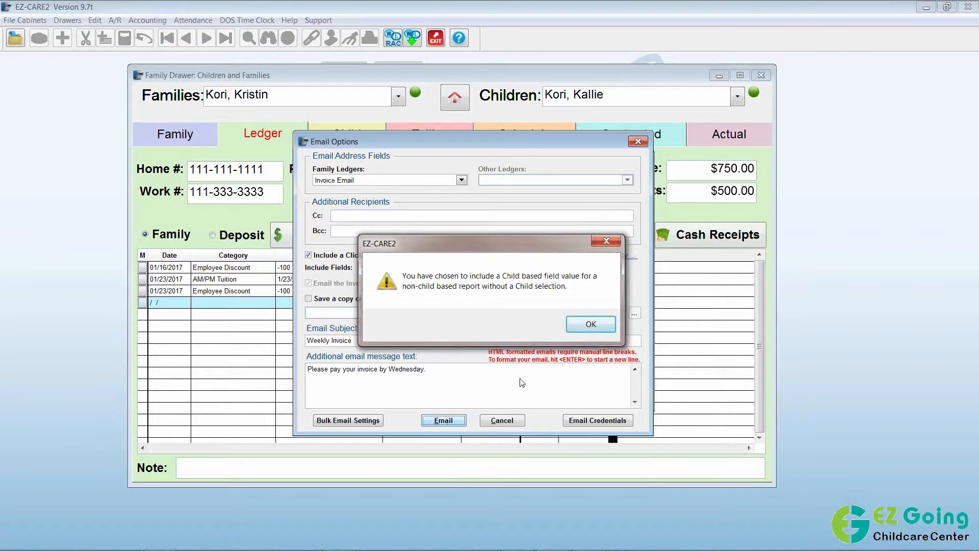
left_click(580, 326)
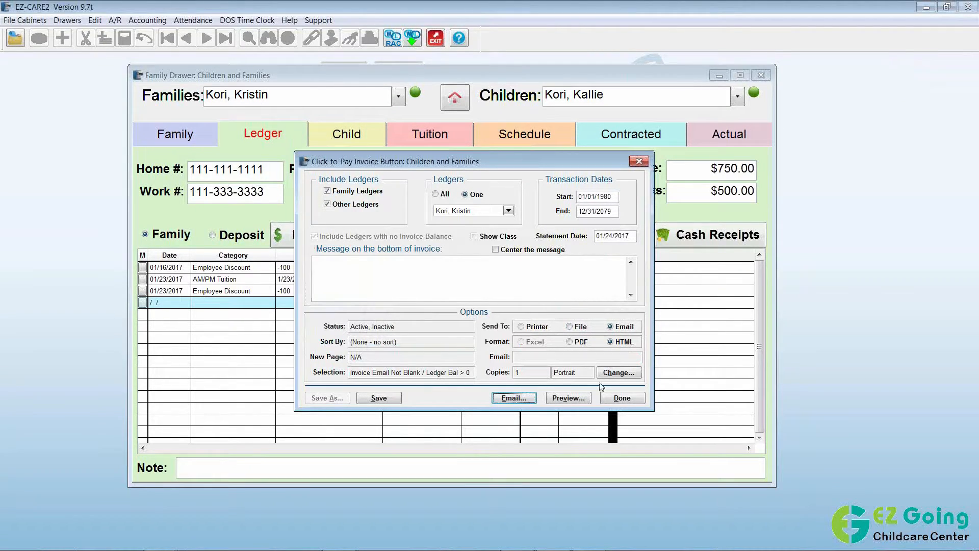
left_click(621, 398)
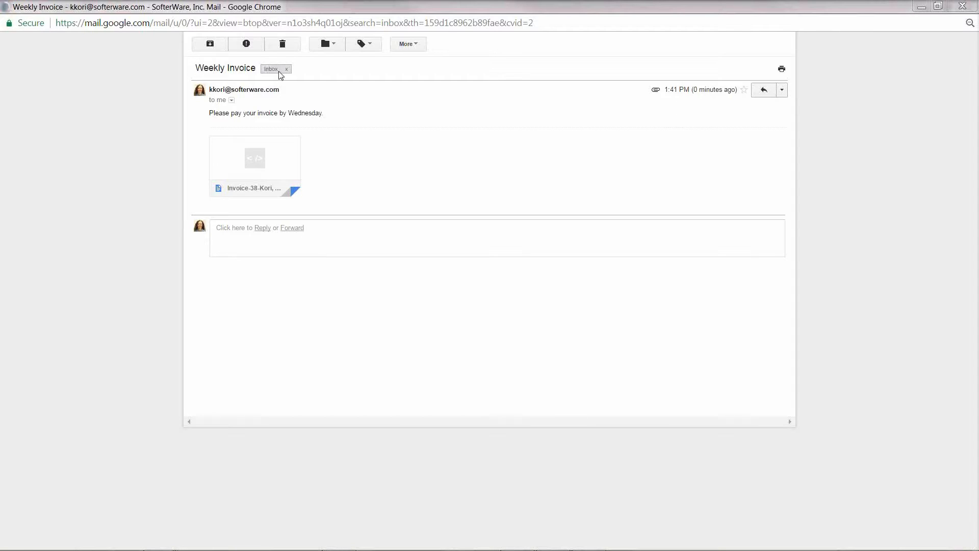
Maximize the invoice 38 attachment and follow its link to the online bill payment page.
mouse_move(265, 151)
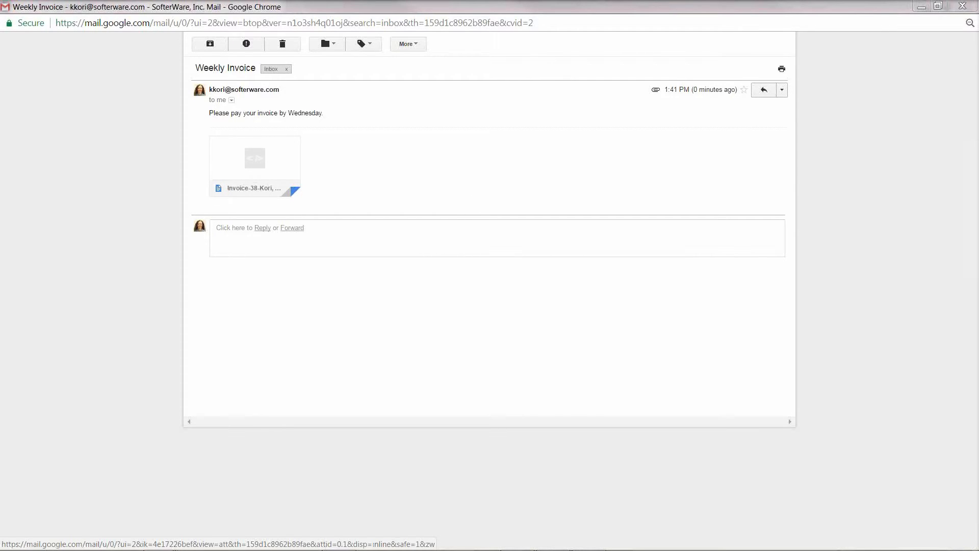
left_click_drag(978, 95, 470, 2)
double_click(470, 3)
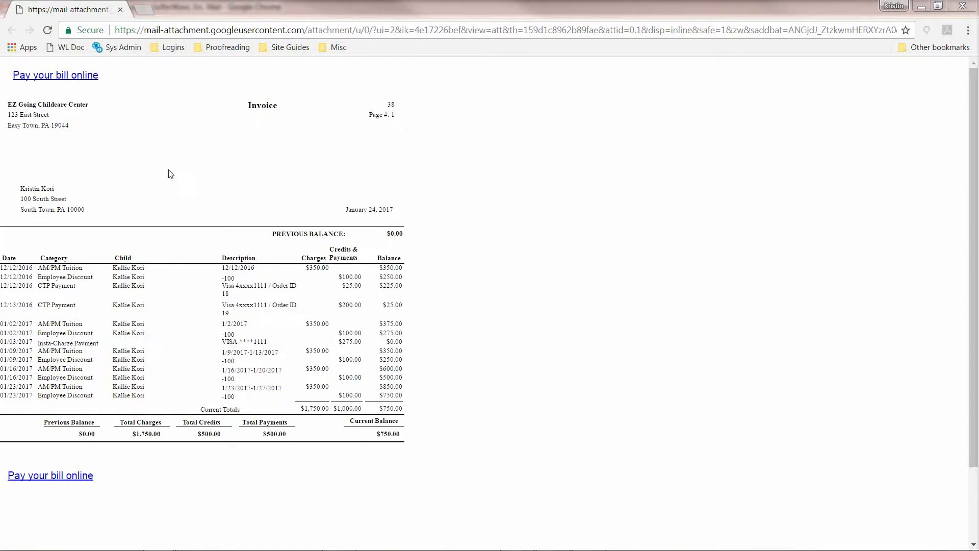
left_click(62, 76)
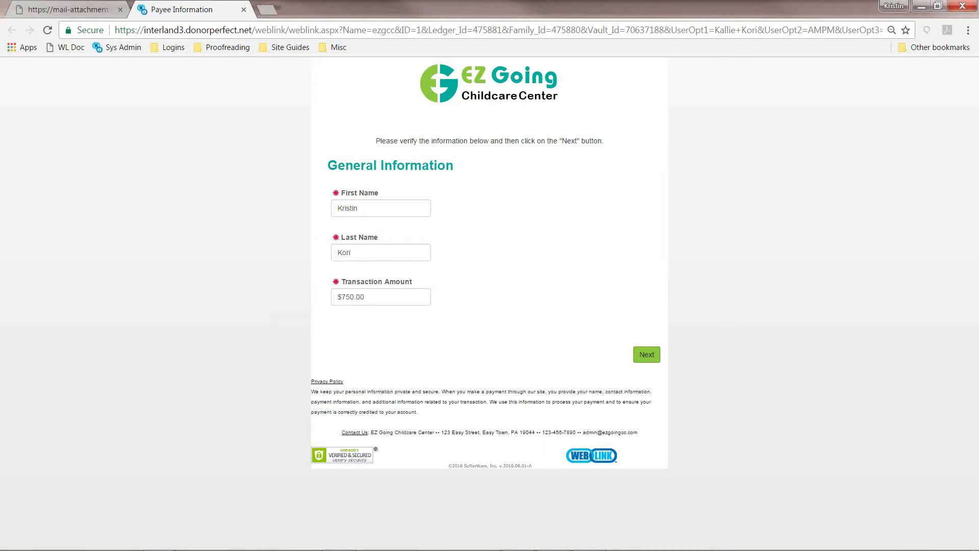
Change the transaction amount from $750.00 to $75.00 and continue with the stored Visa card.
left_click(351, 299)
key("Delete")
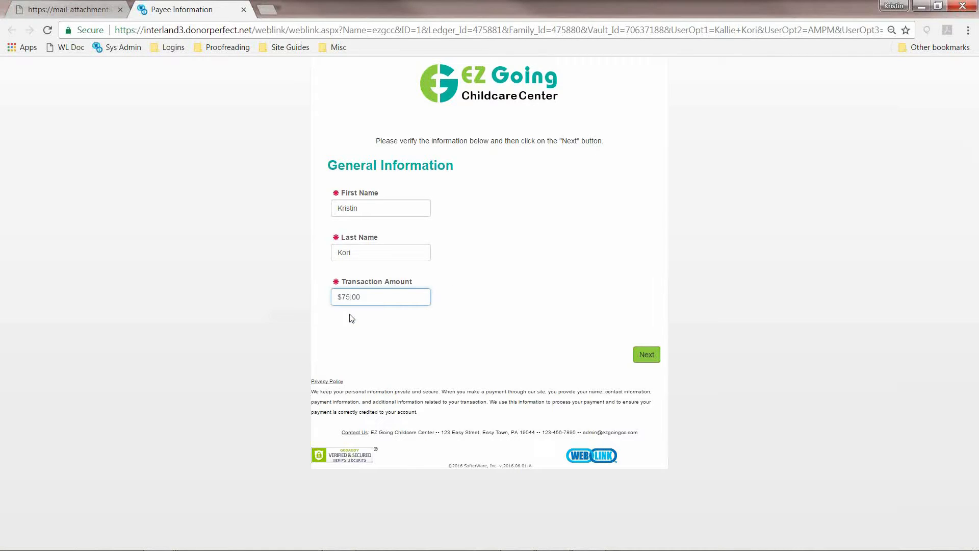
left_click(645, 355)
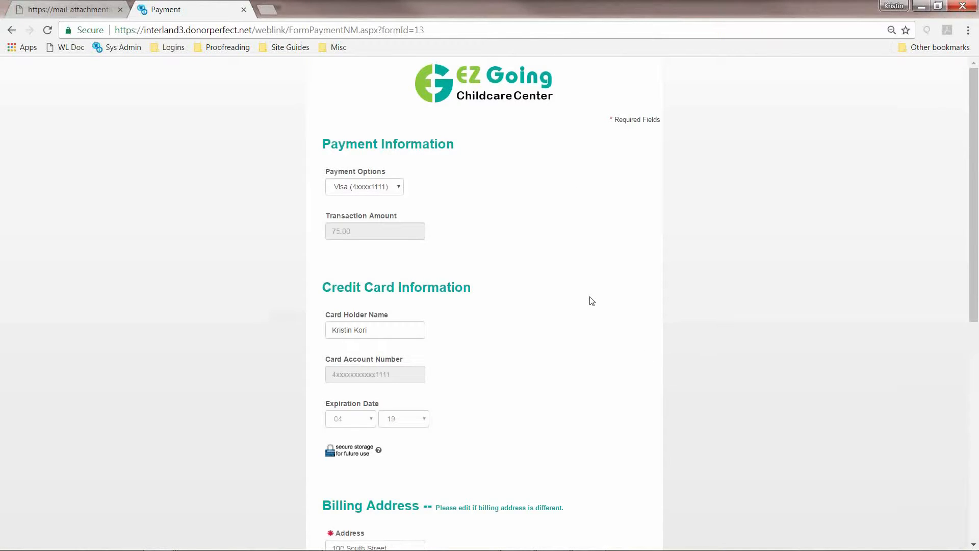
left_click(399, 190)
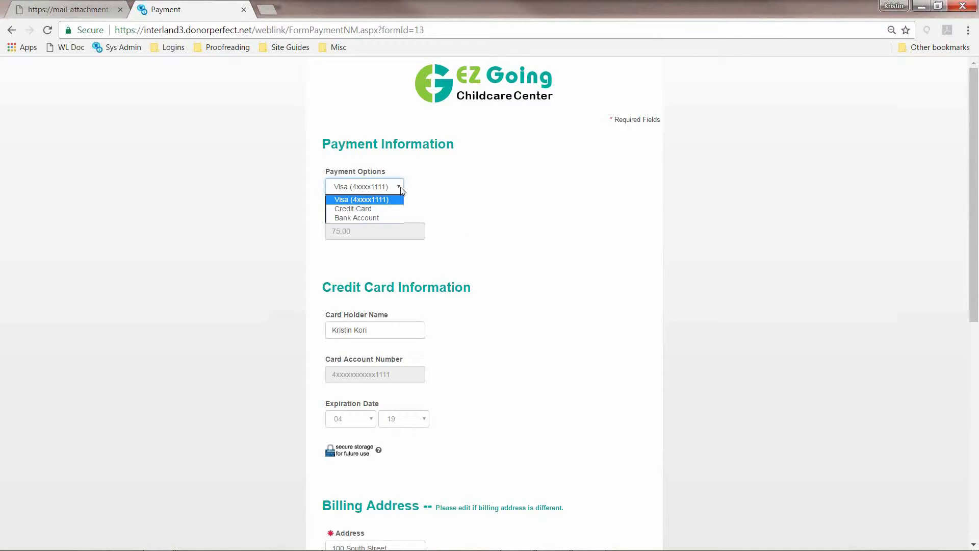
left_click(401, 189)
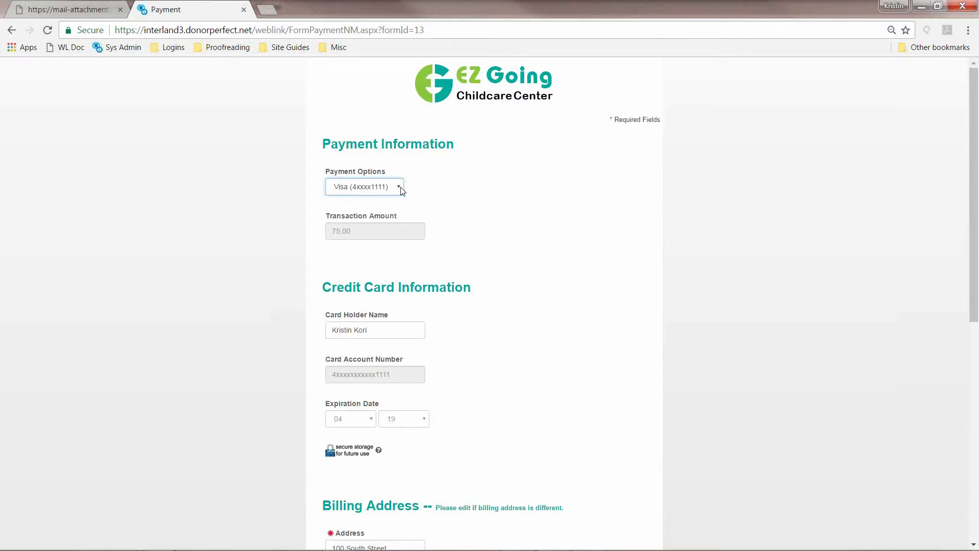
Close the Gmail message window and move the payment page aside to reveal EZ-CARE2.
double_click(460, 4)
left_click_drag(465, 17, 568, 17)
double_click(203, 4)
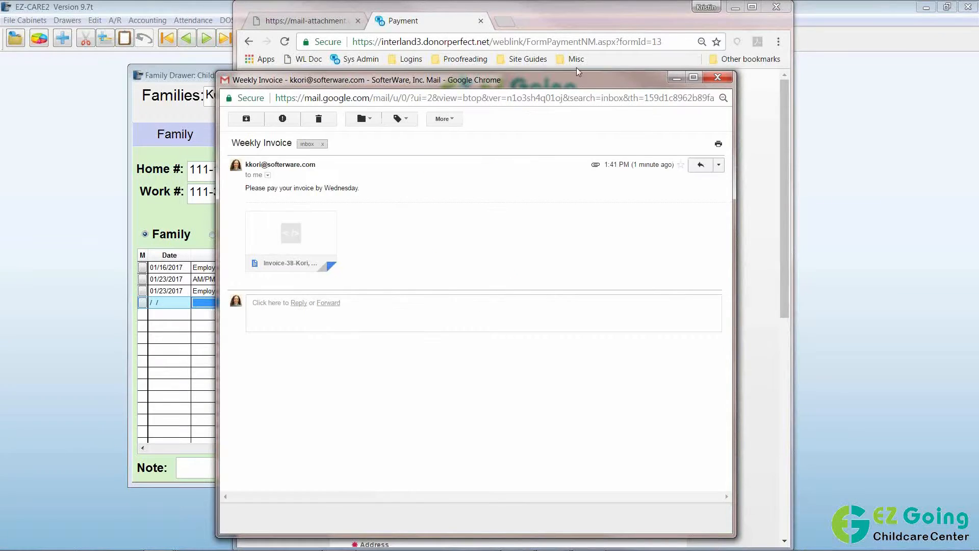
left_click(717, 77)
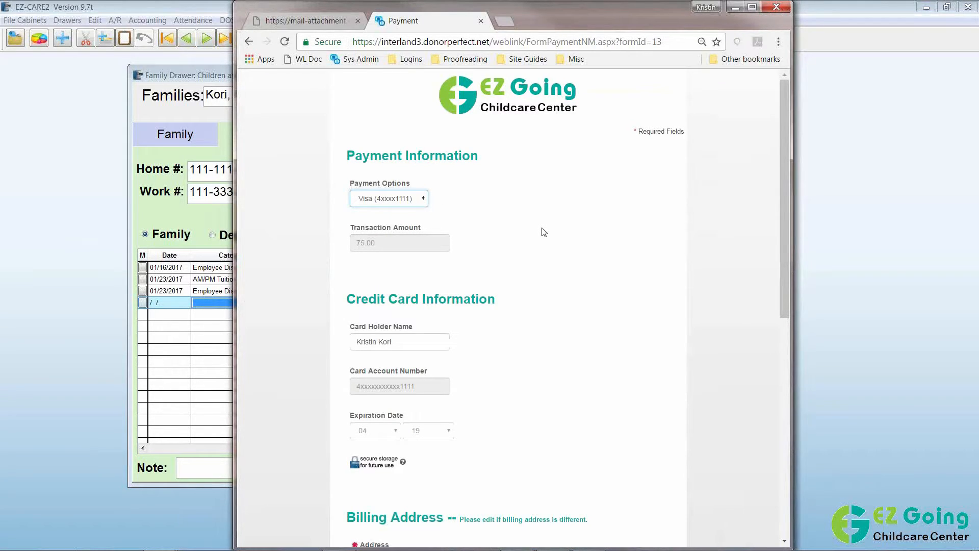
left_click_drag(614, 11, 897, 9)
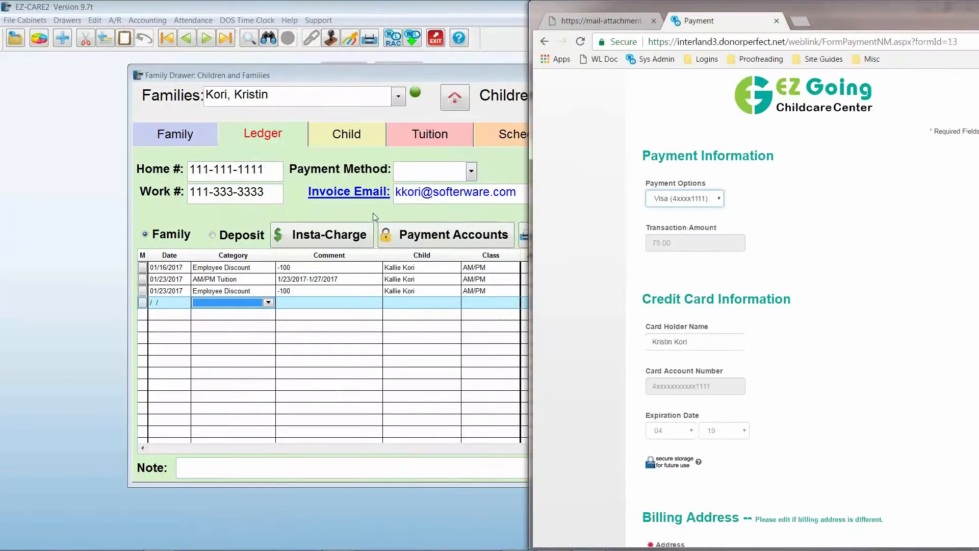
Show the family's stored Visa and checking payment accounts beside the WebLink payment form.
left_click(371, 77)
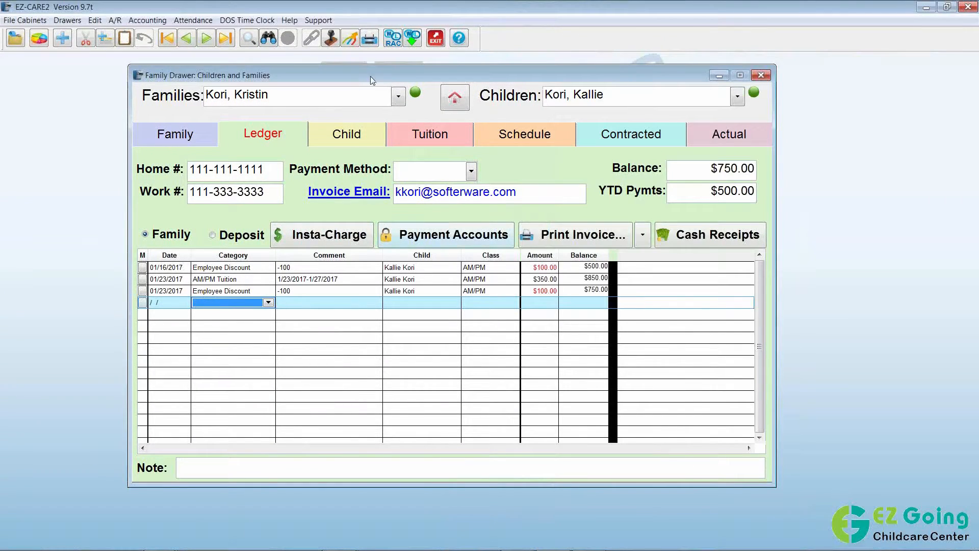
left_click(481, 235)
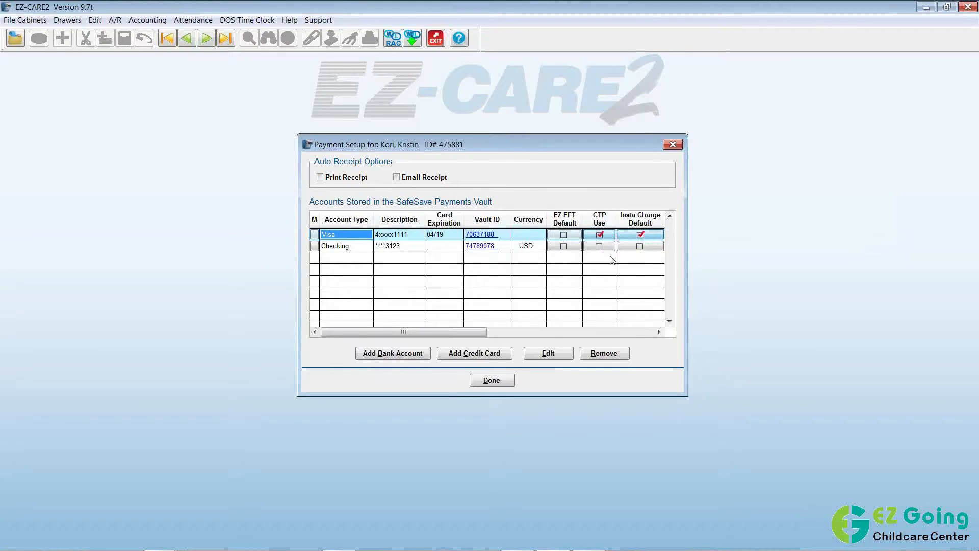
key("alt+Tab")
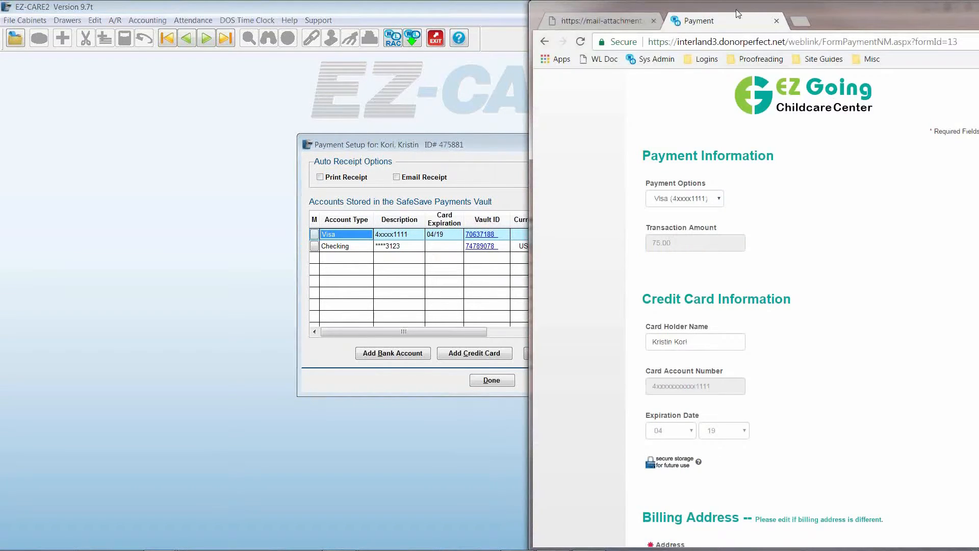
Choose a new credit card payment and leave Store Account with SafeSave unchecked.
left_click_drag(739, 6, 536, 4)
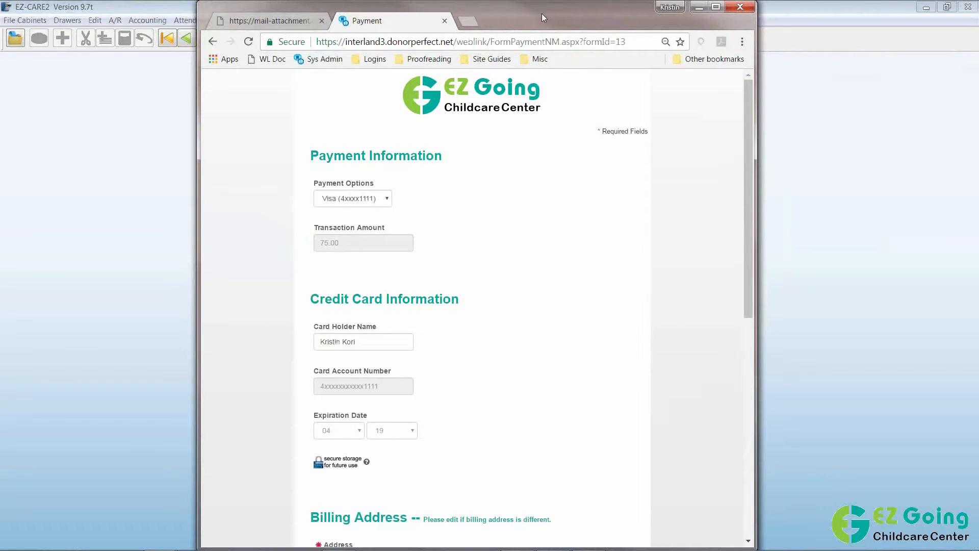
left_click(389, 201)
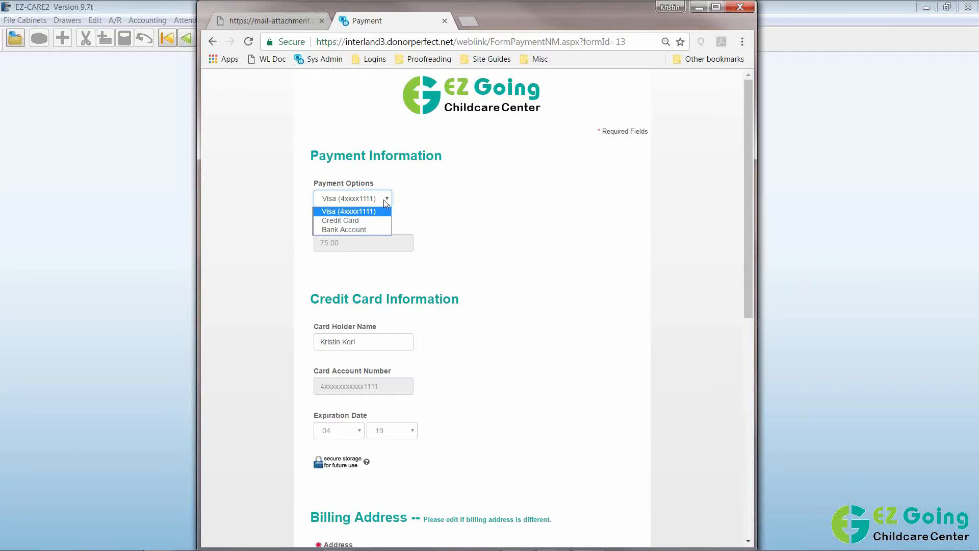
left_click(361, 219)
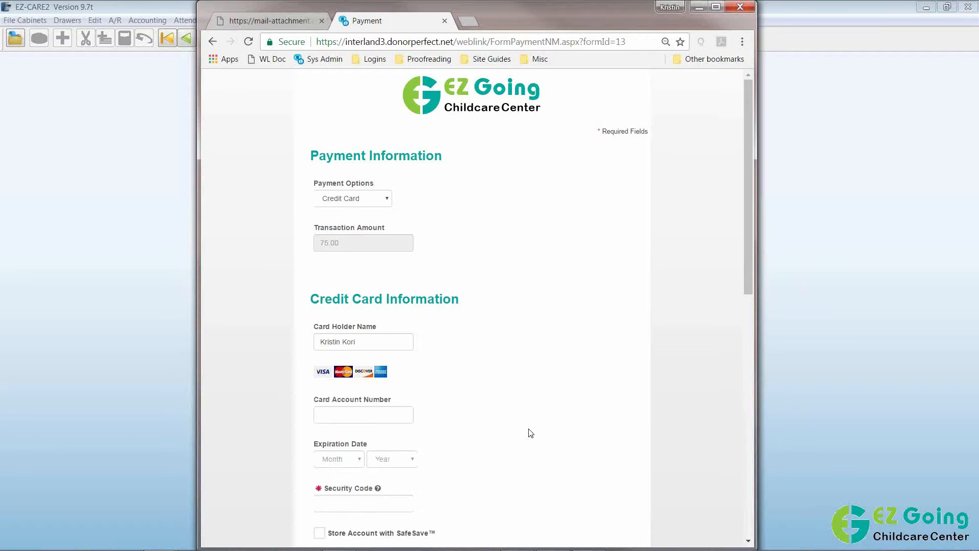
scroll(530, 433, "down", 1)
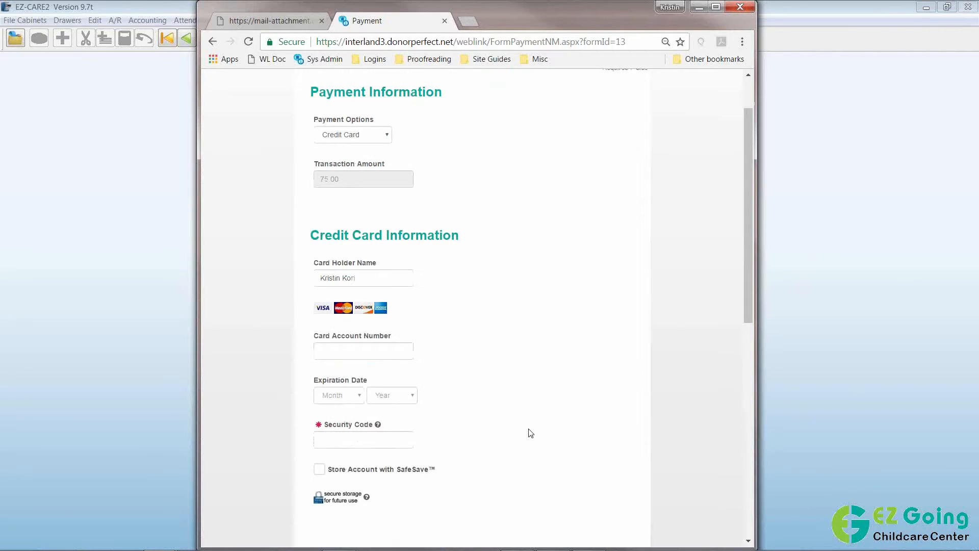
scroll(531, 432, "down", 1)
left_click(319, 407)
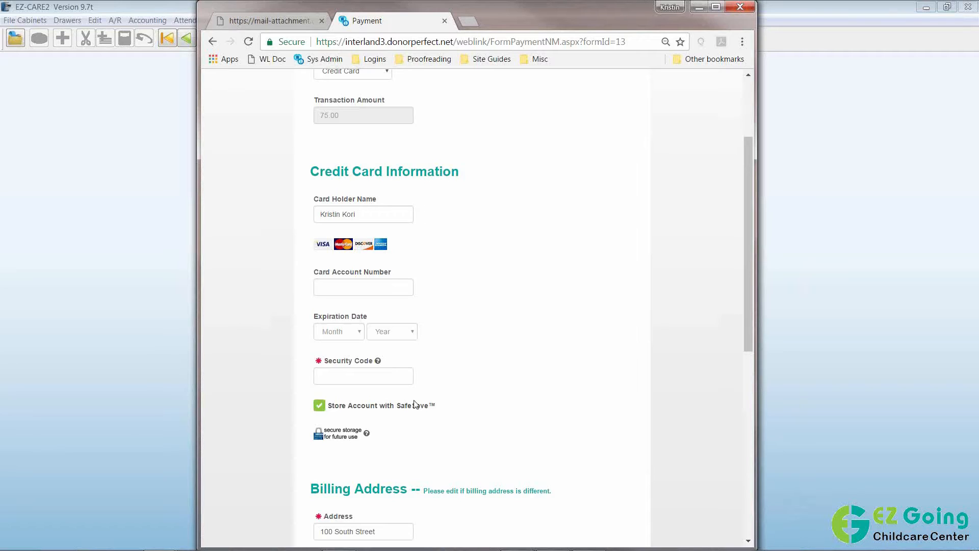
left_click(322, 412)
Switch back to the stored Visa card and process the $75.00 payment.
scroll(528, 381, "up", 1)
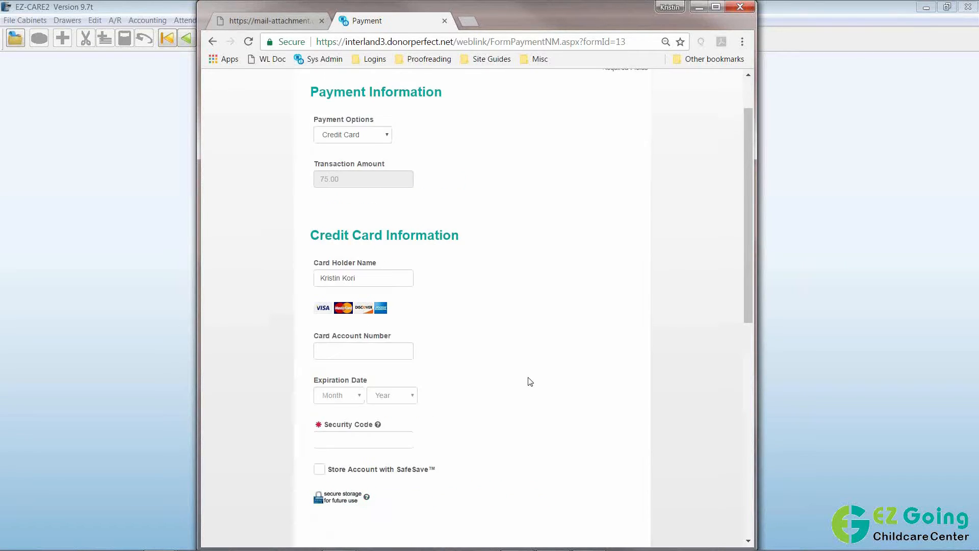
scroll(530, 381, "up", 1)
left_click(356, 199)
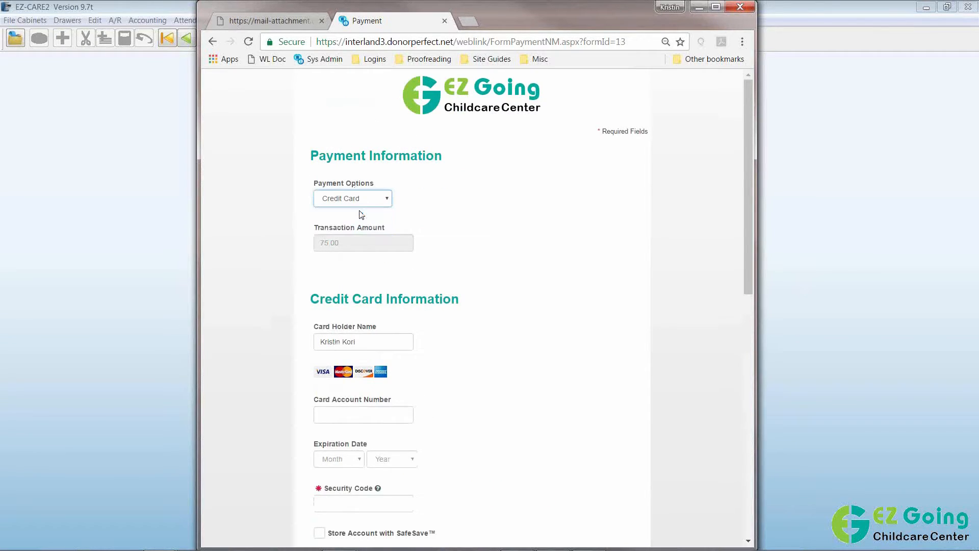
left_click(352, 210)
scroll(554, 346, "down", 1)
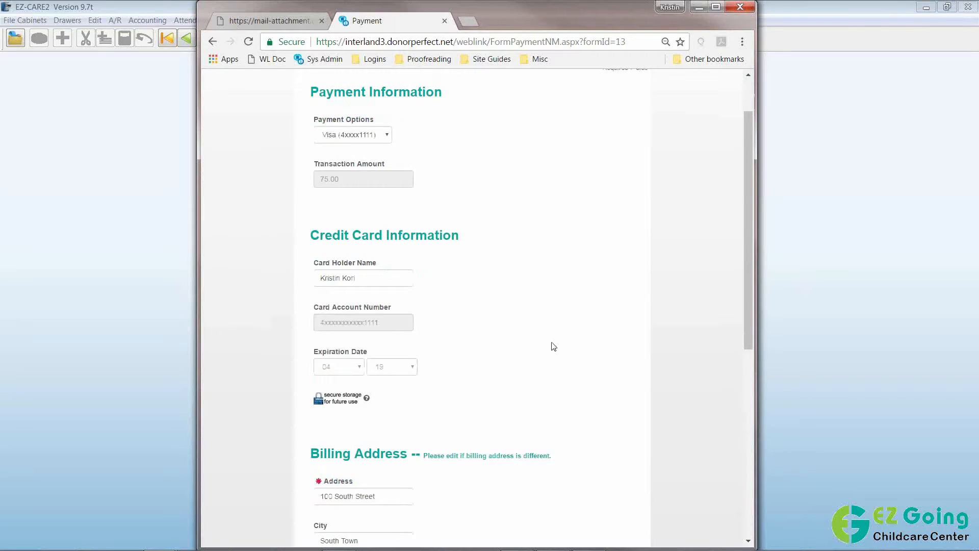
scroll(553, 347, "down", 1)
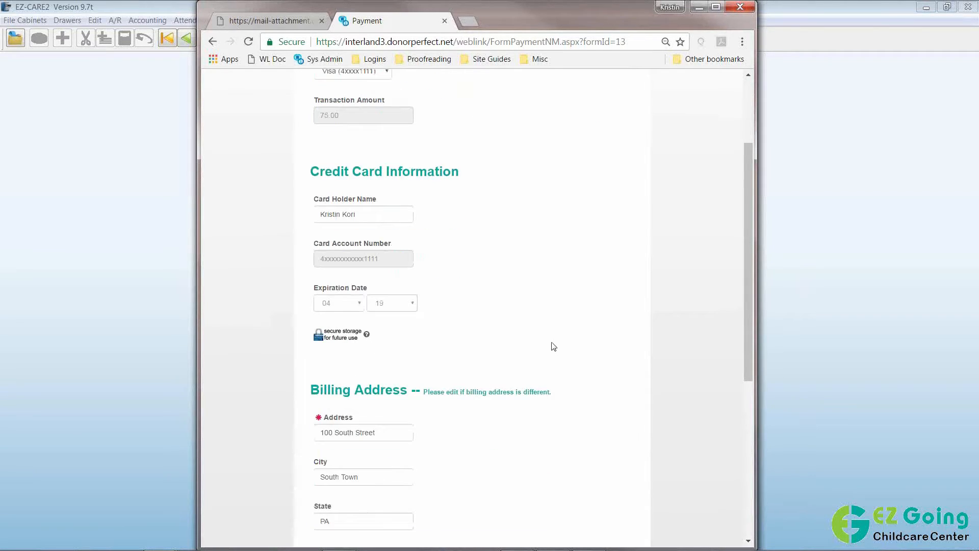
scroll(554, 347, "down", 4)
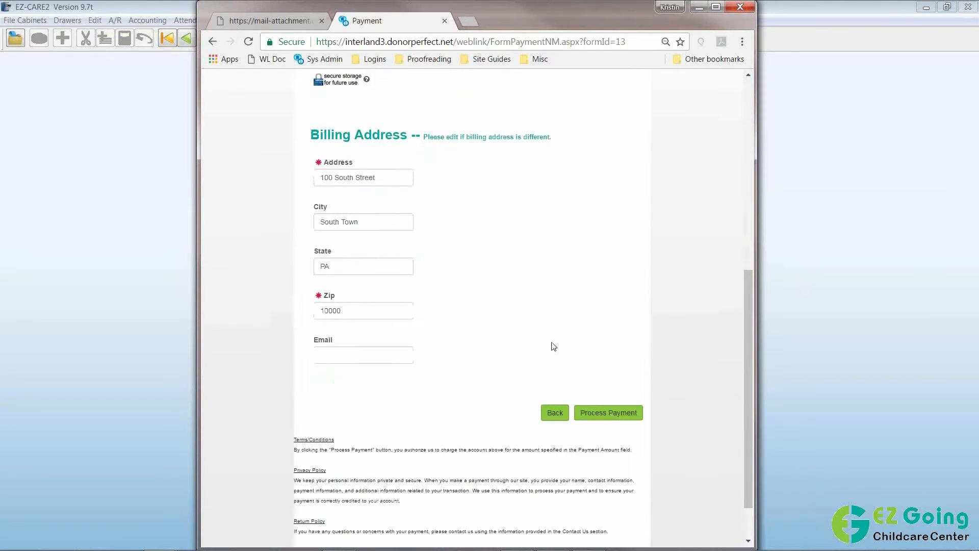
left_click(606, 417)
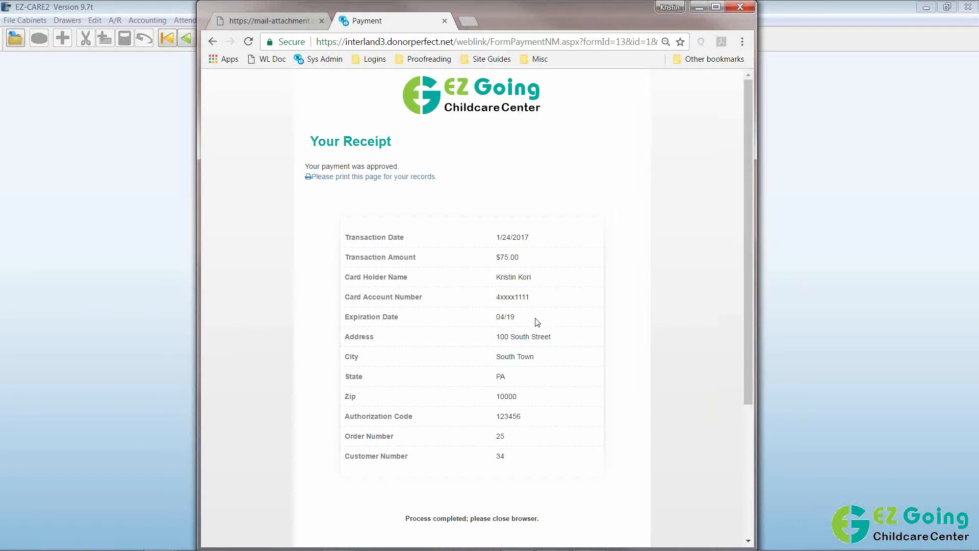
Close the $75.00 payment receipt tab and the invoice attachment tab, exiting Chrome.
left_click(445, 22)
left_click(322, 21)
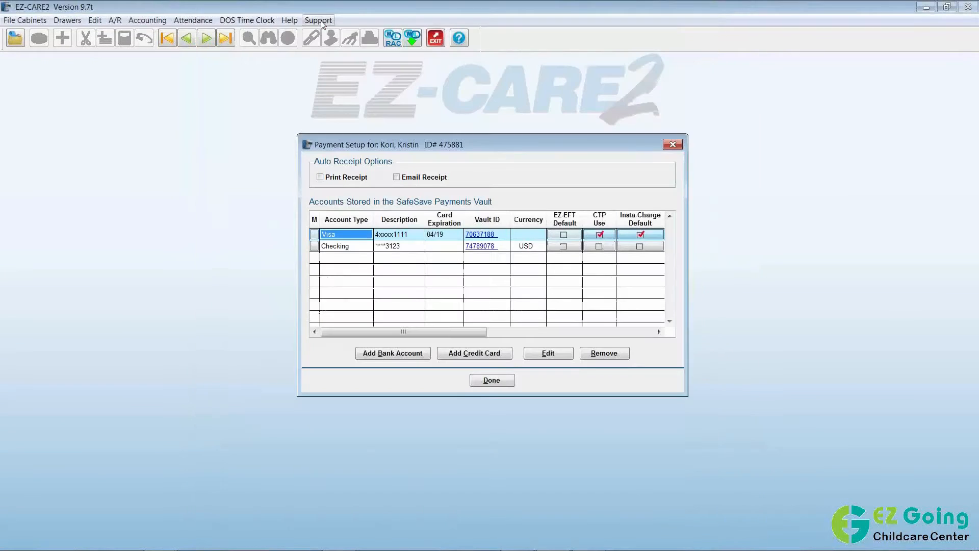
Close Payment Setup and the family's ledger, then open the WebLink Import Manager.
left_click(492, 380)
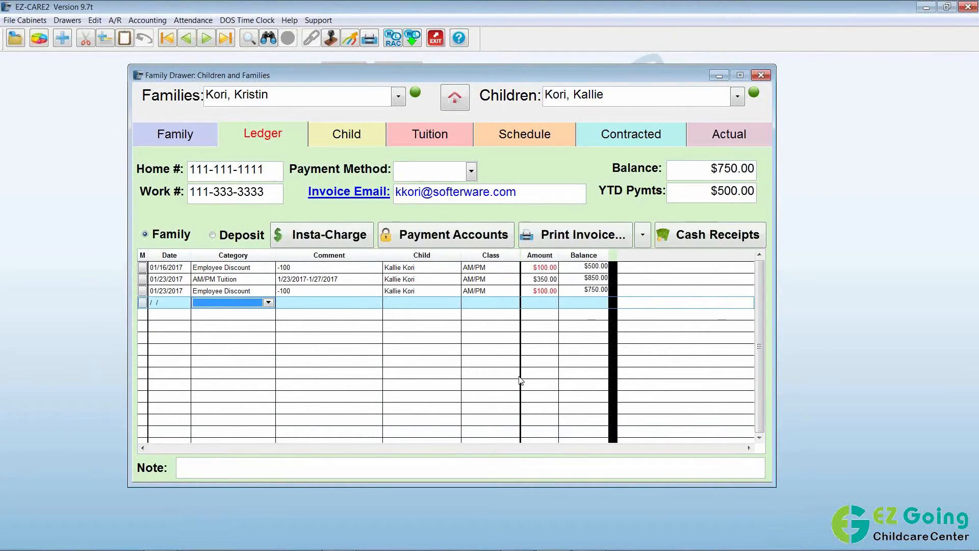
left_click(20, 43)
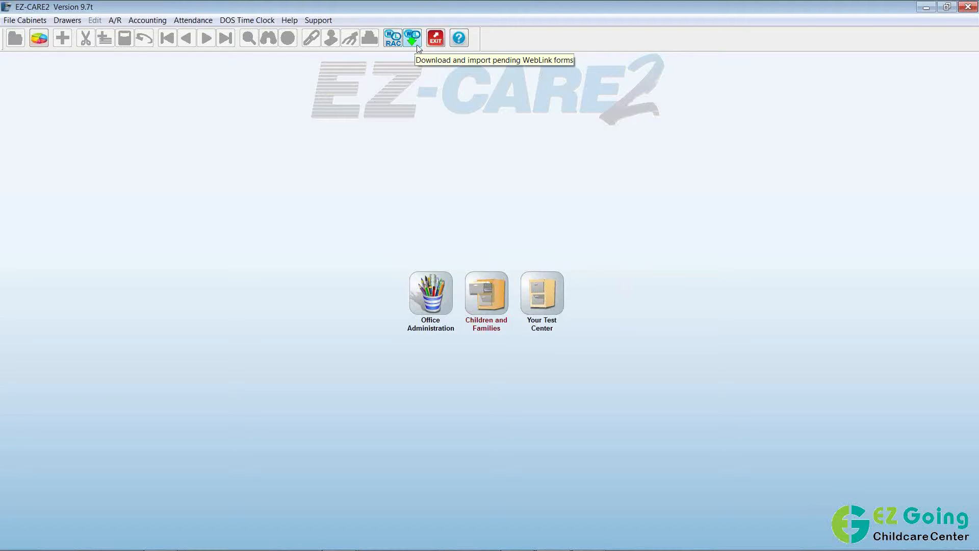
left_click(417, 46)
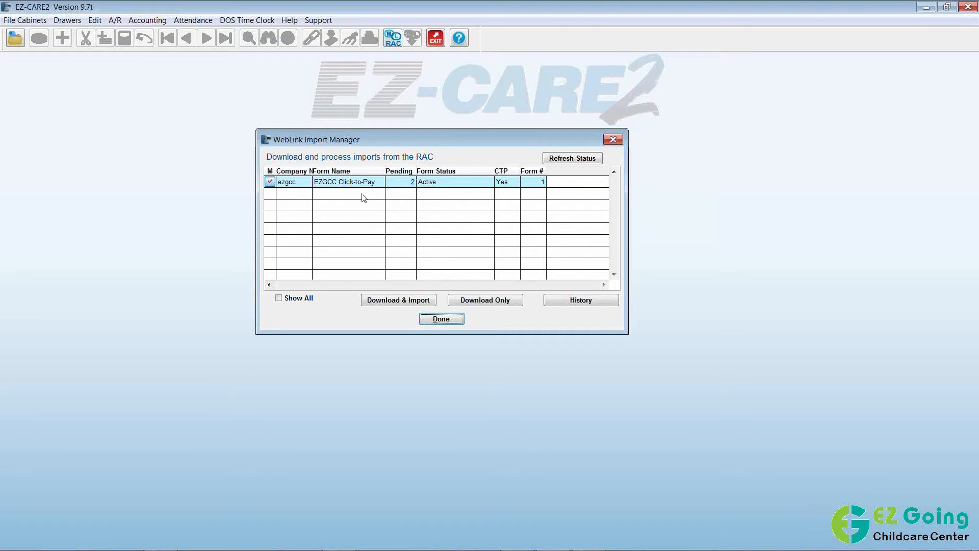
List the pending EZGCC Click-to-Pay record, a $99.00 CC/Debit payment marked for download.
left_click(413, 185)
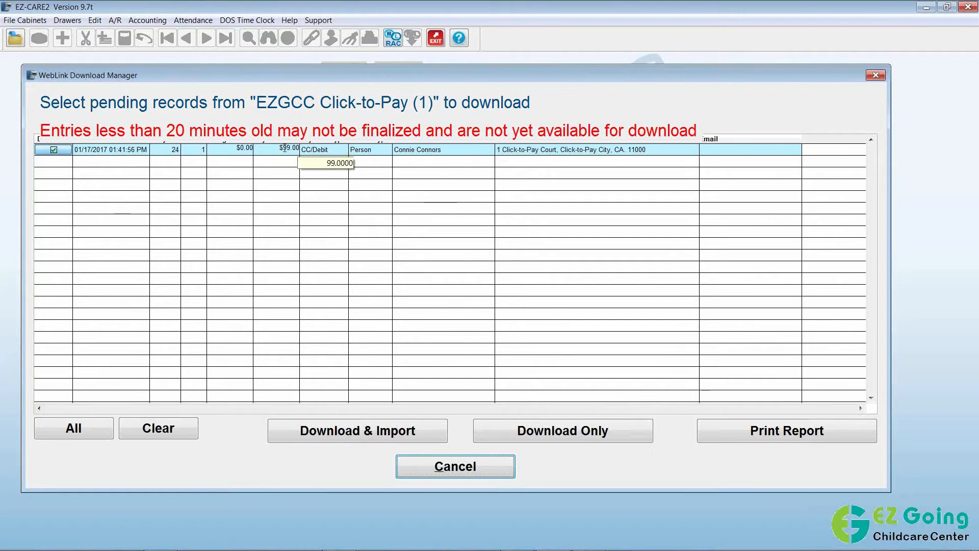
left_click(142, 154)
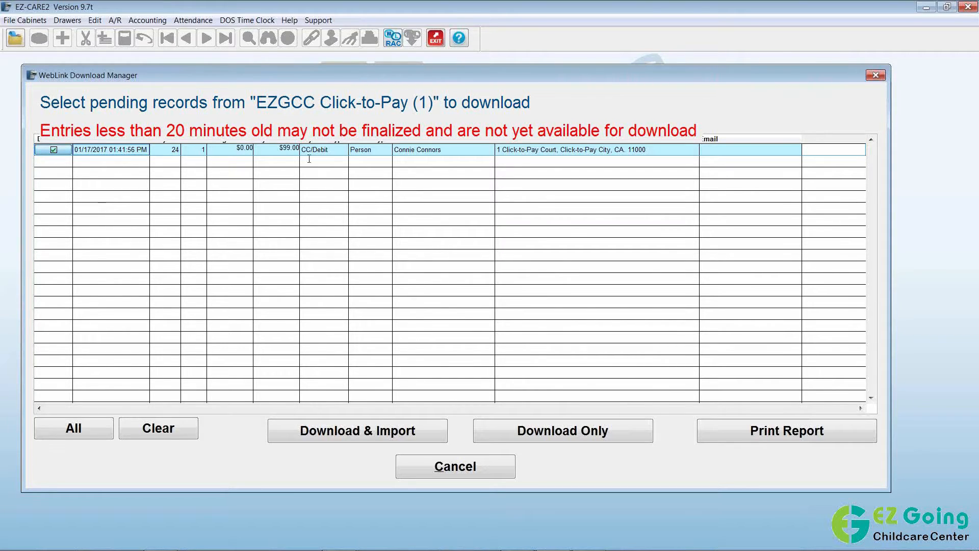
left_click(291, 149)
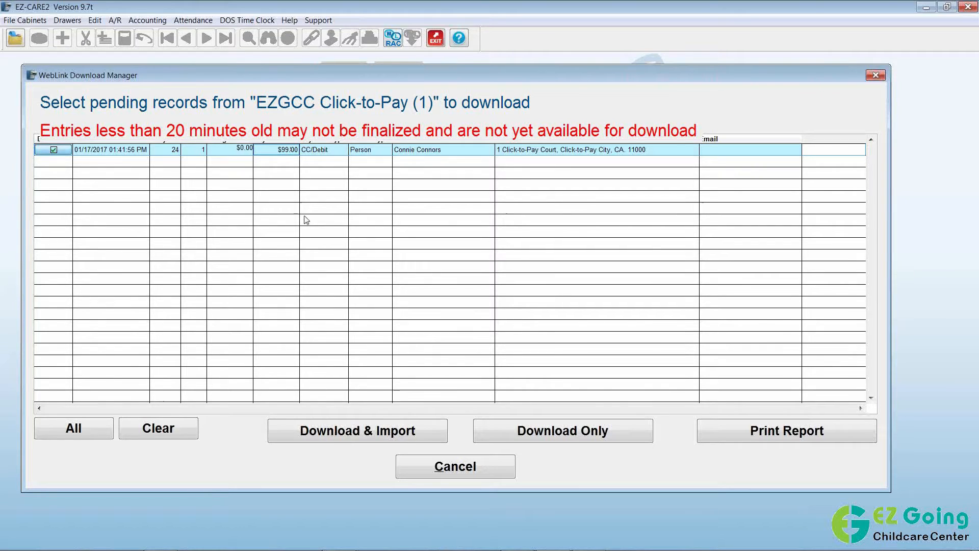
left_click(734, 432)
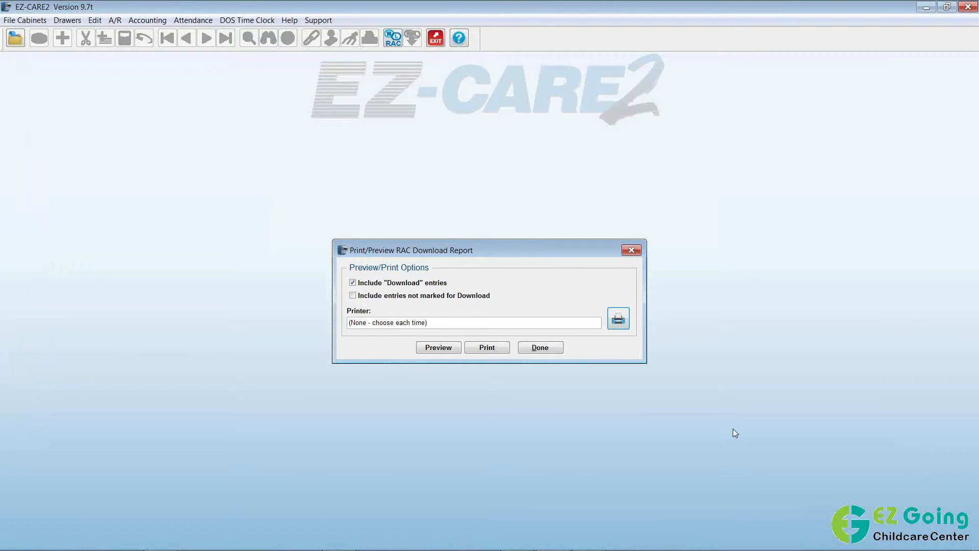
left_click(439, 349)
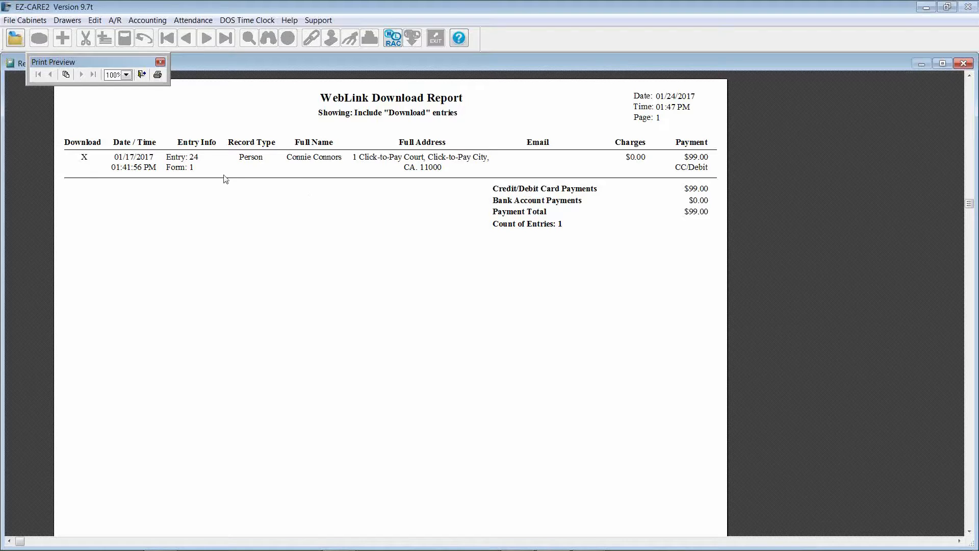
left_click(143, 76)
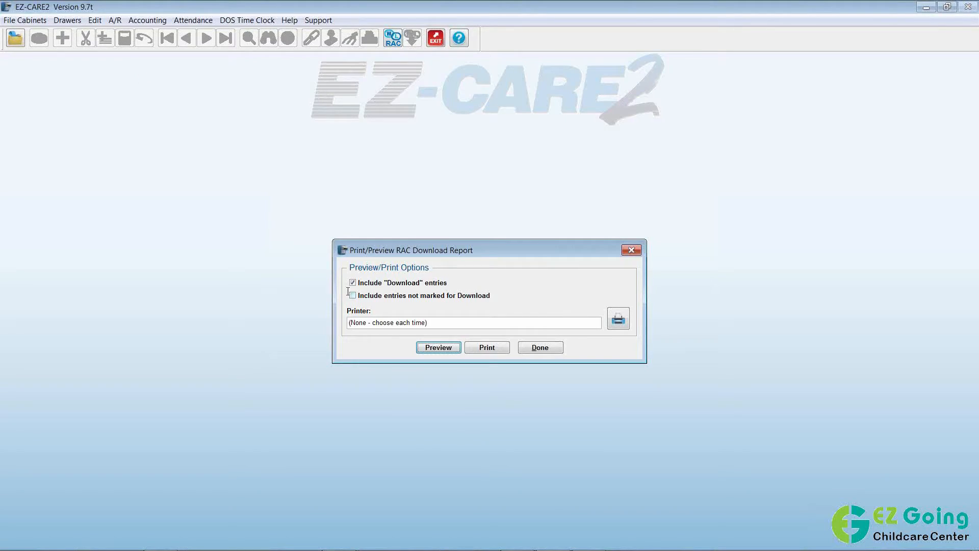
left_click(538, 350)
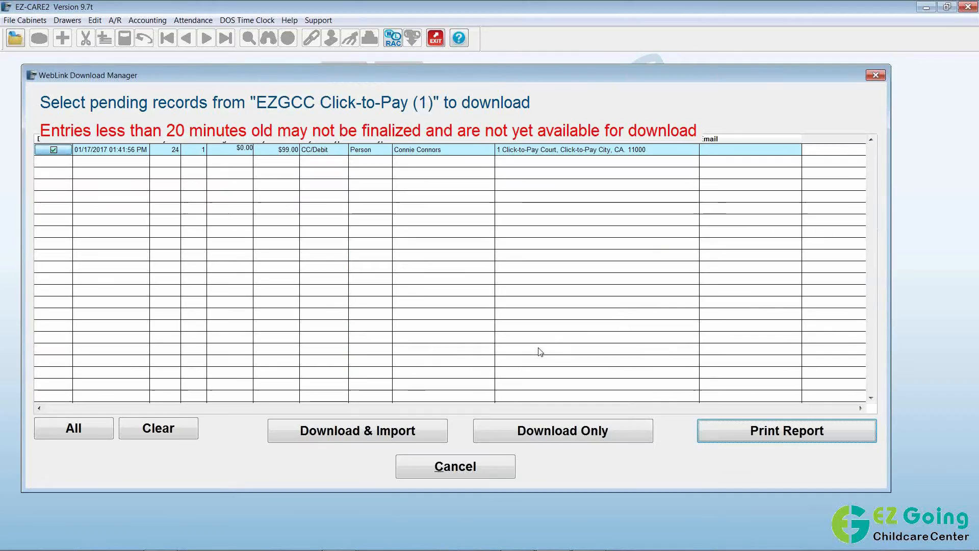
Import the $99.00 payment after backing up the cabinet, then close the WebLink Import Manager.
left_click(398, 434)
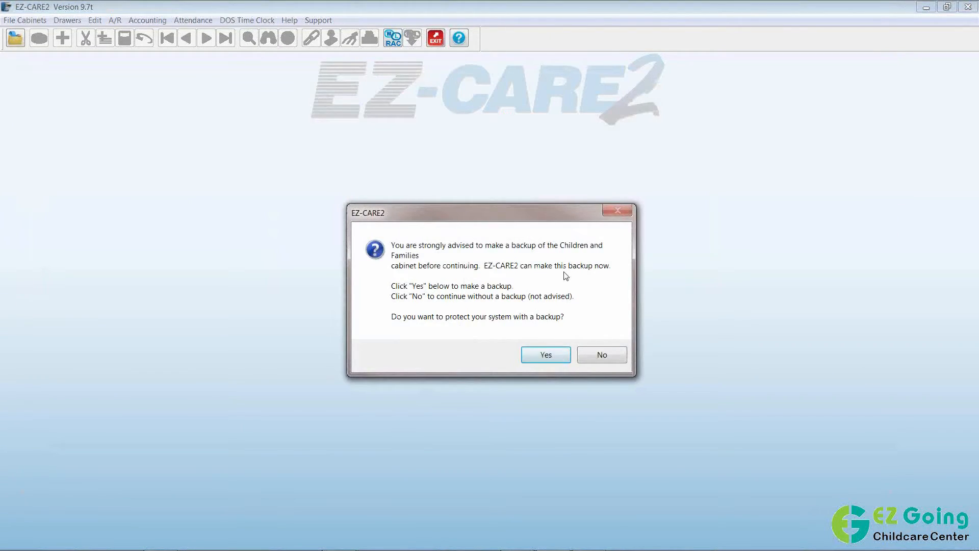
left_click(547, 356)
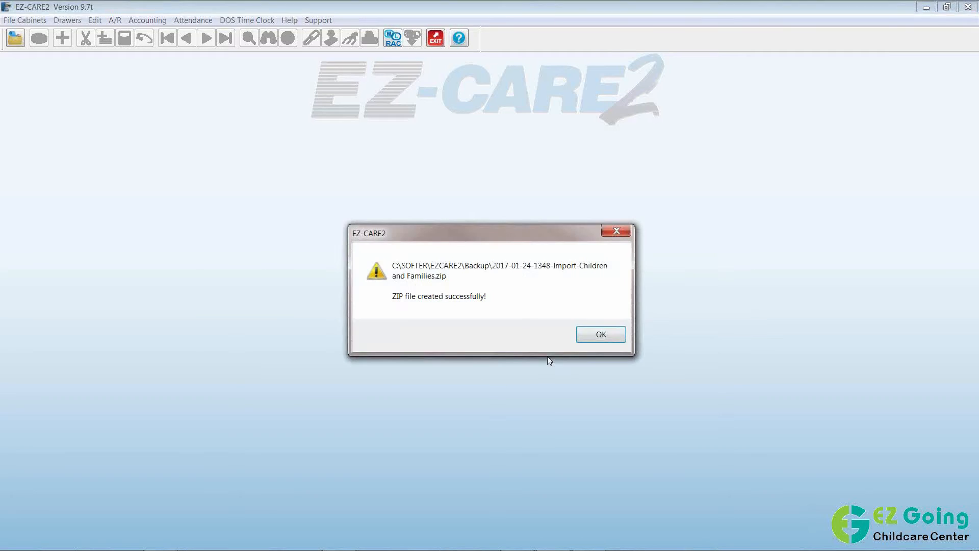
left_click(594, 338)
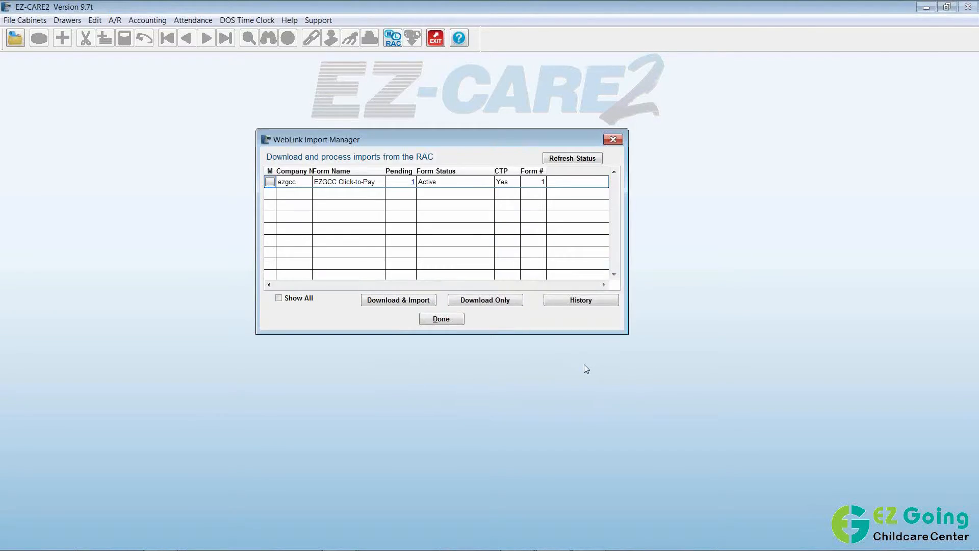
left_click(413, 184)
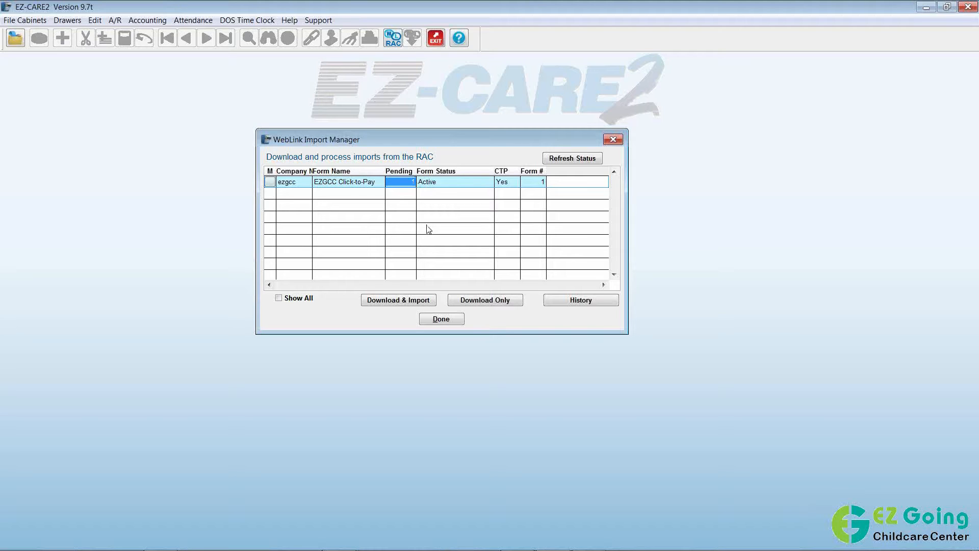
left_click(441, 320)
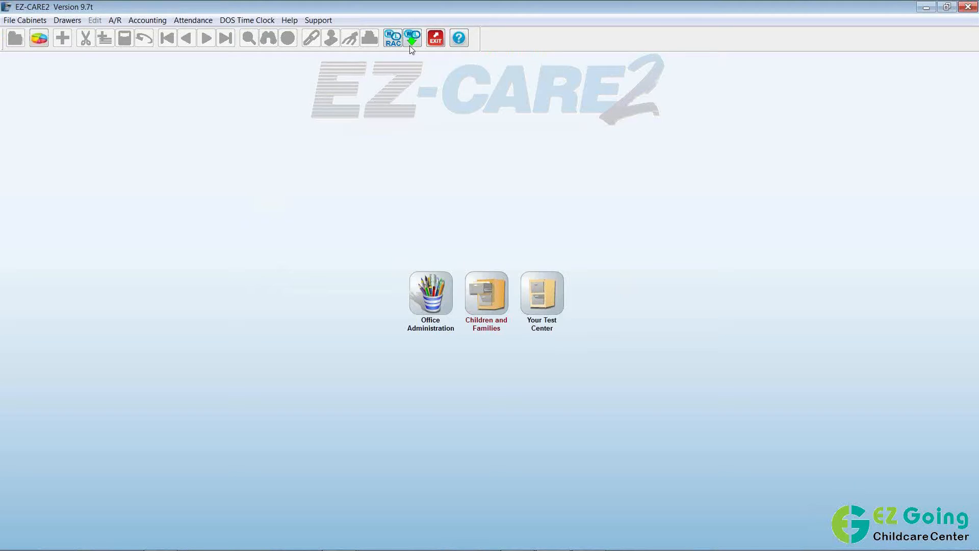
Open the Children and Families cabinet to its Family drawer.
left_click(487, 293)
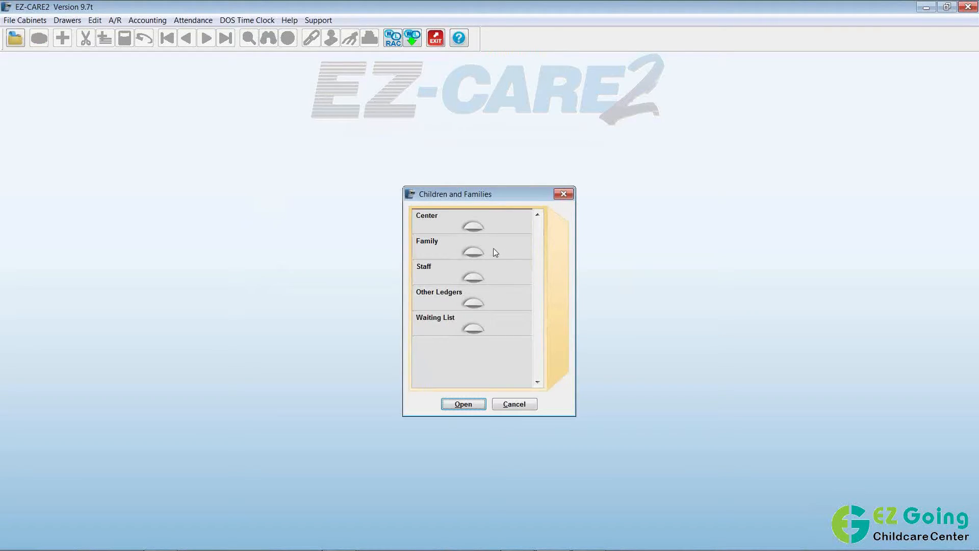
double_click(494, 248)
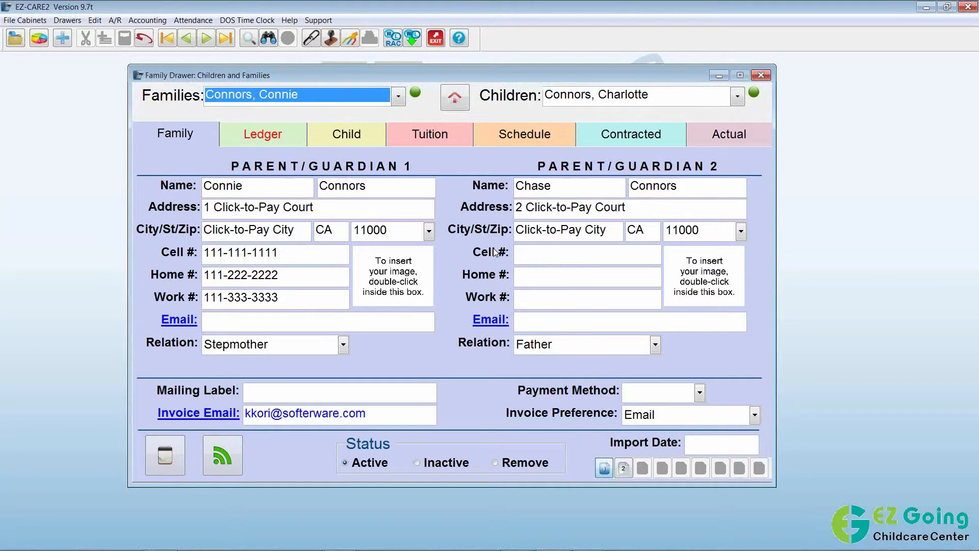
Open the family's Ledger and inspect the 01/17/2017 CTP Payment entries for Order IDs 23 and 24 ($99.00).
left_click(267, 138)
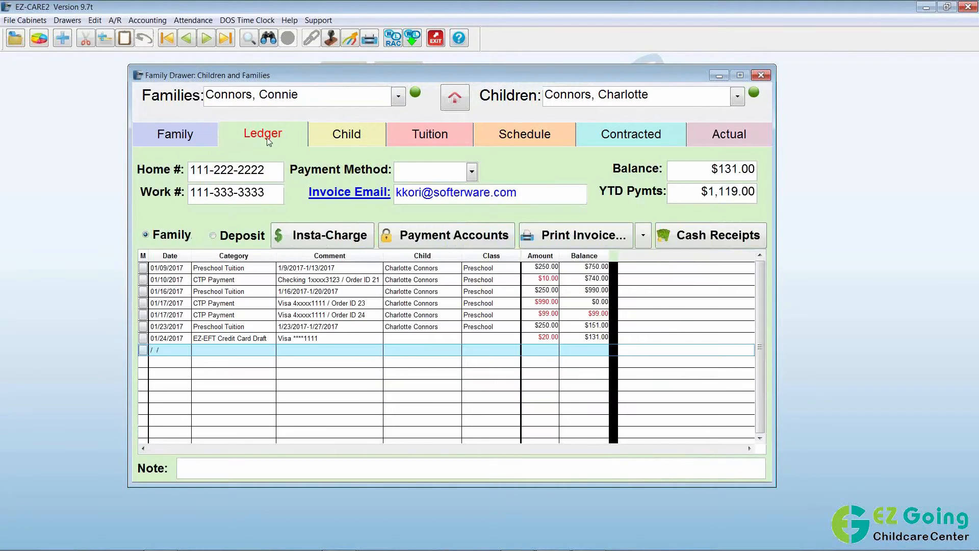
scroll(760, 438, "down", 5)
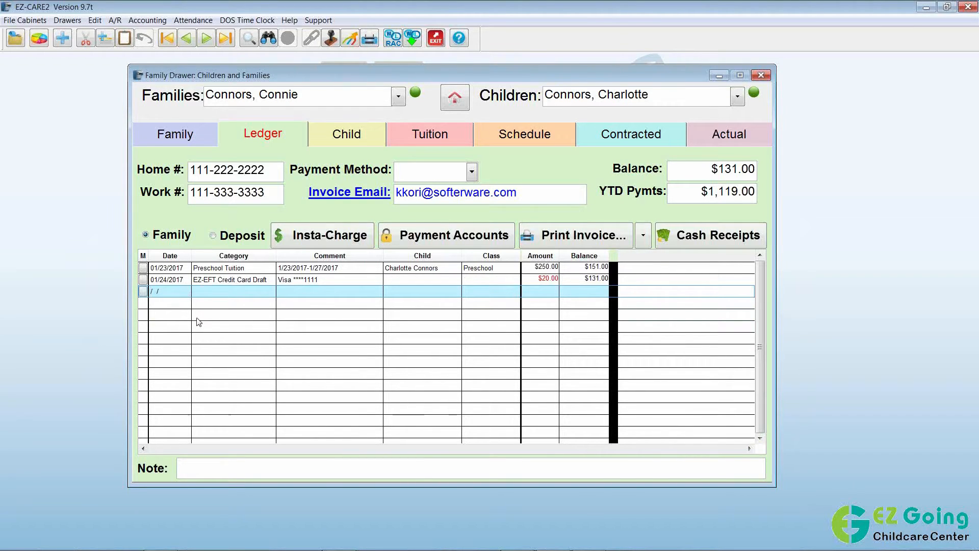
scroll(199, 322, "up", 3)
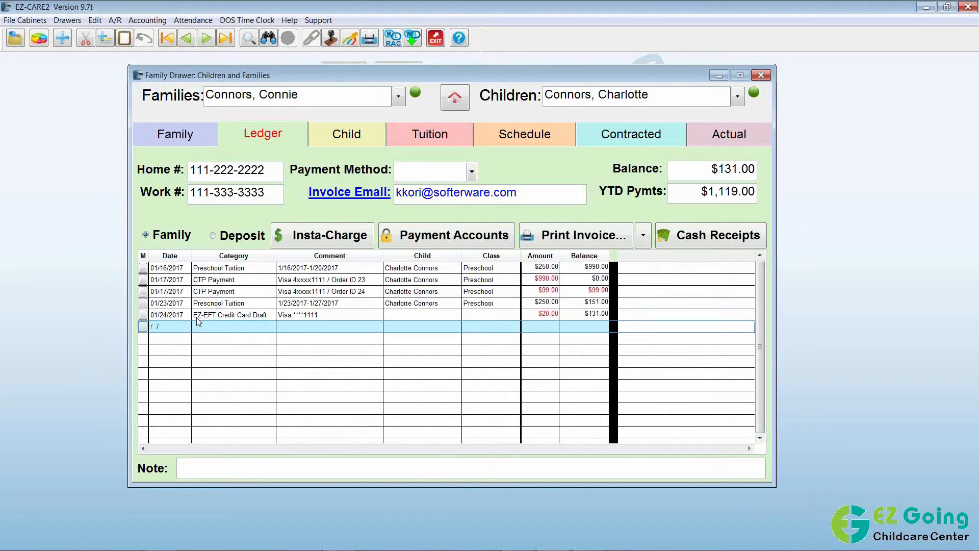
left_click(217, 280)
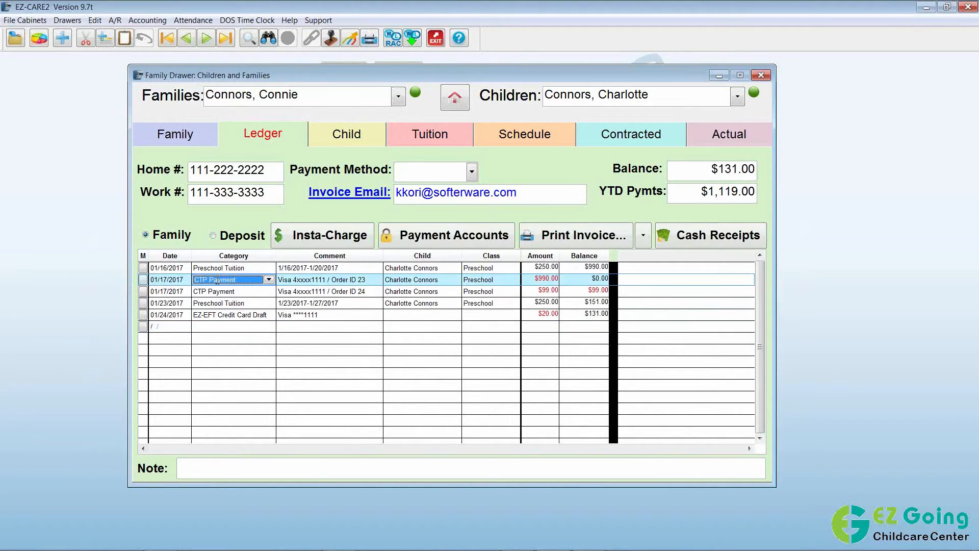
left_click(185, 291)
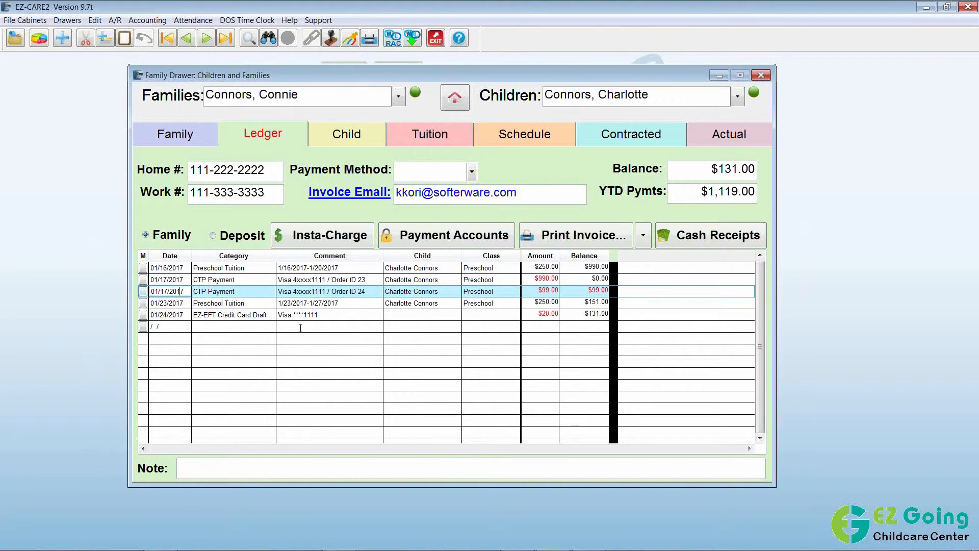
left_click(373, 290)
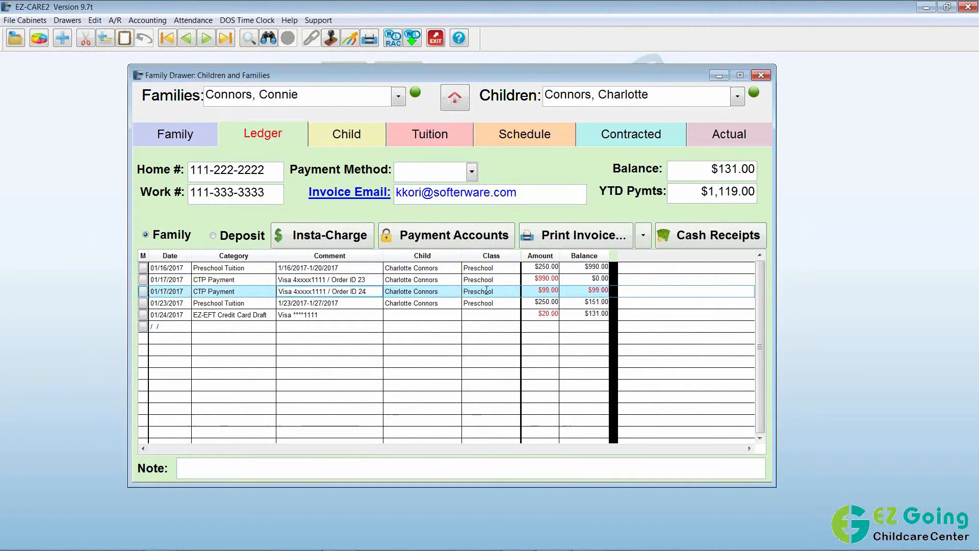
left_click(540, 291)
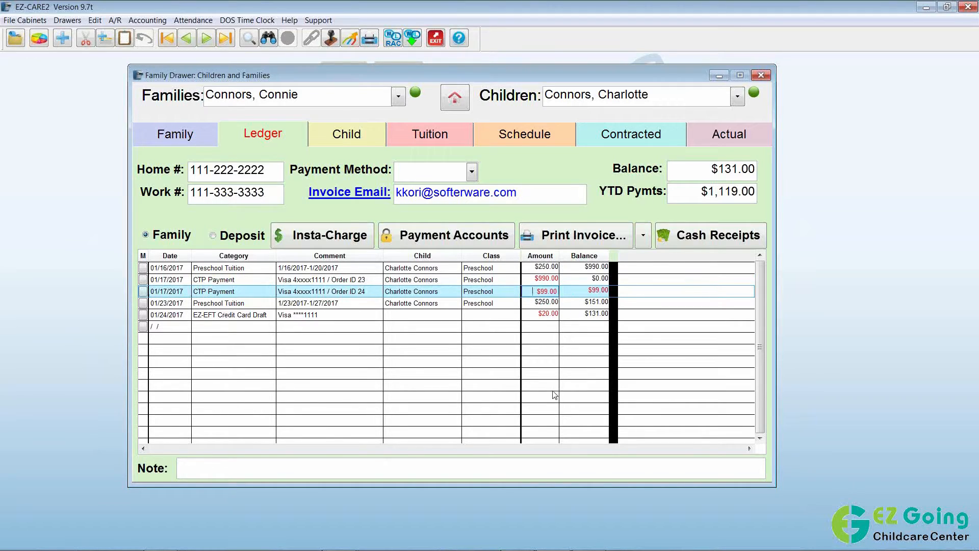
left_click(229, 314)
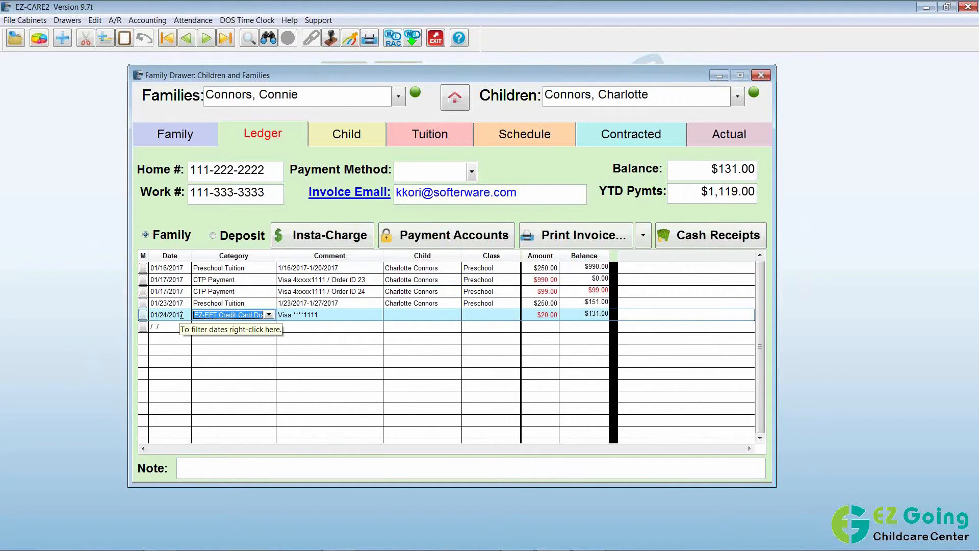
left_click(227, 291)
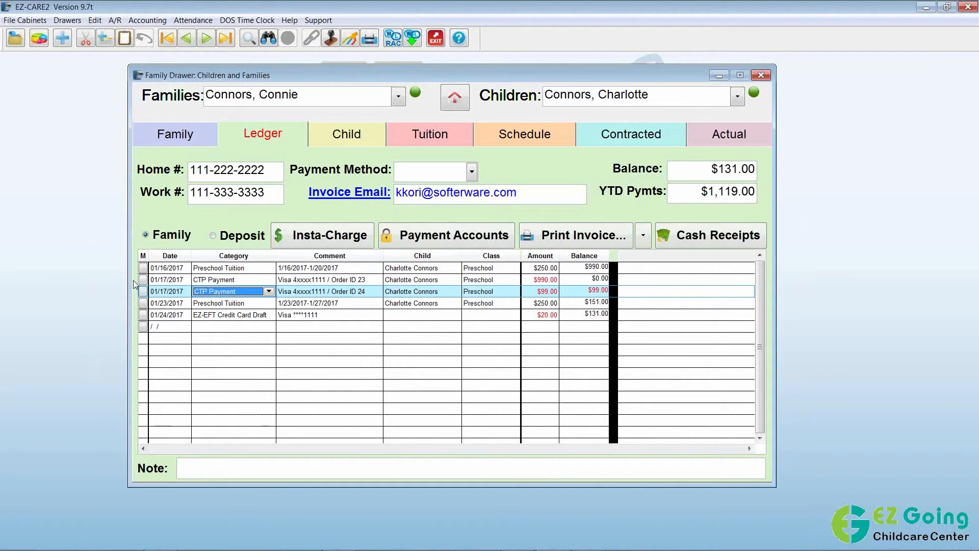
left_click(19, 43)
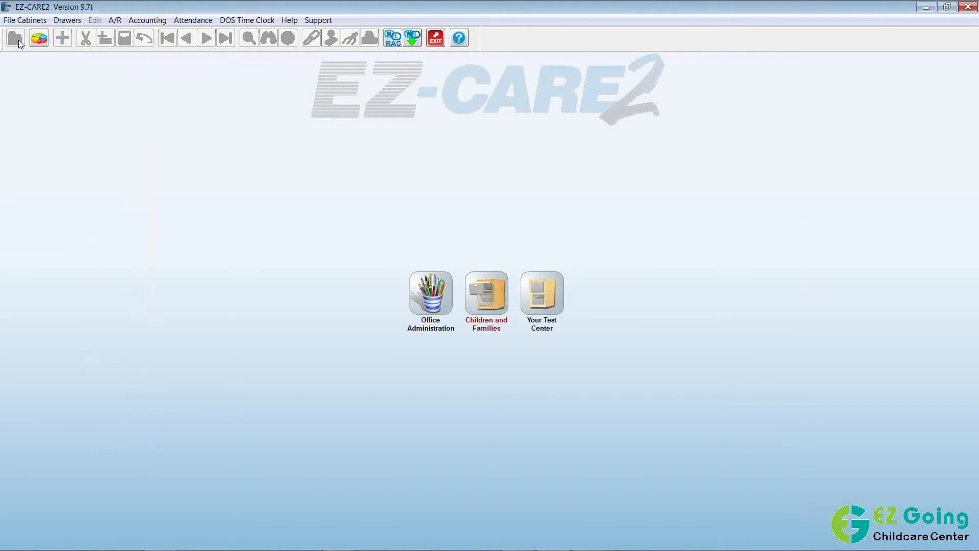
In A/R Reports, select Click-to-Pay Transactions under Online Payment Processing Reports.
left_click(115, 21)
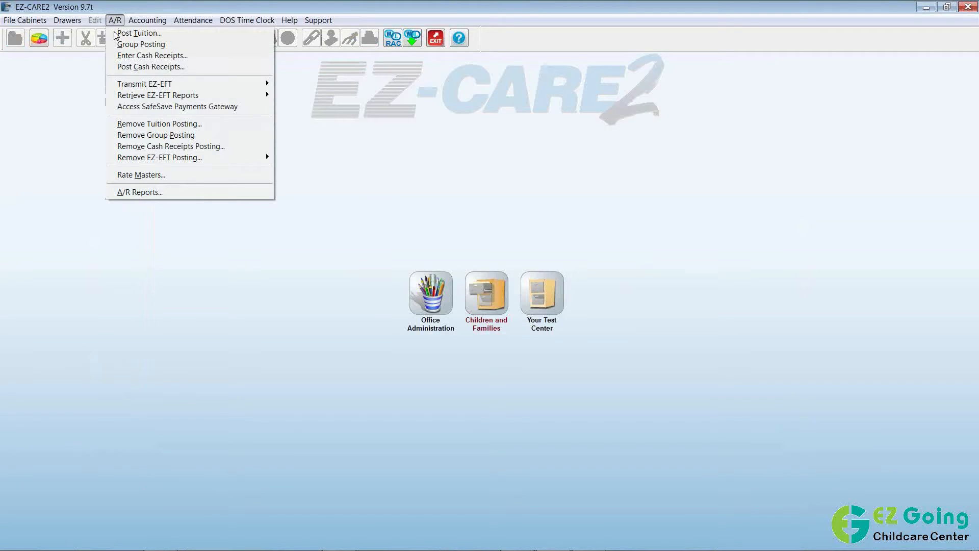
left_click(184, 193)
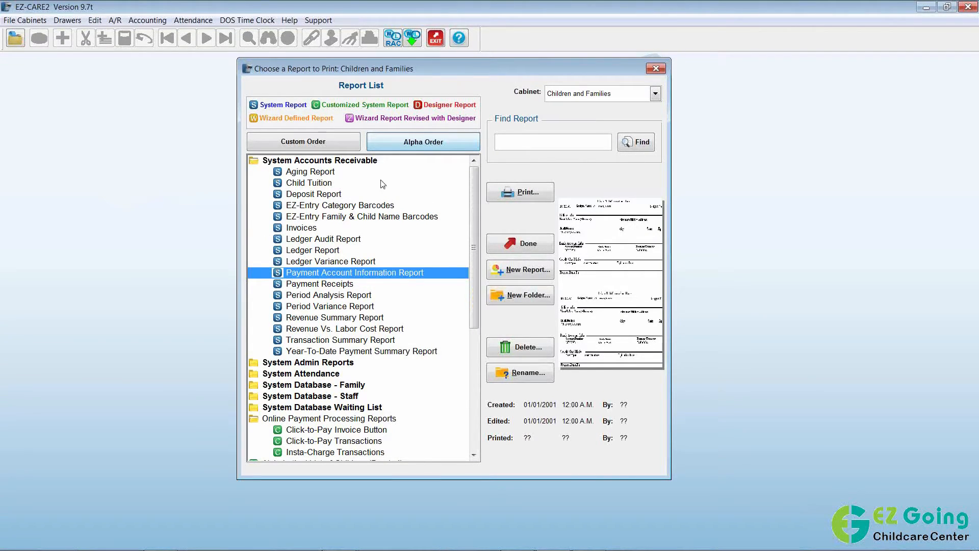
double_click(356, 161)
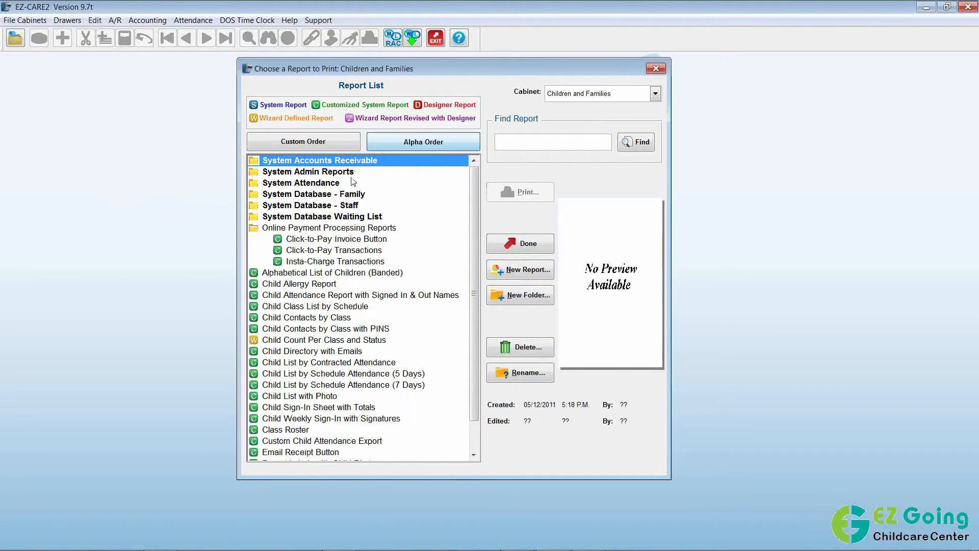
double_click(294, 230)
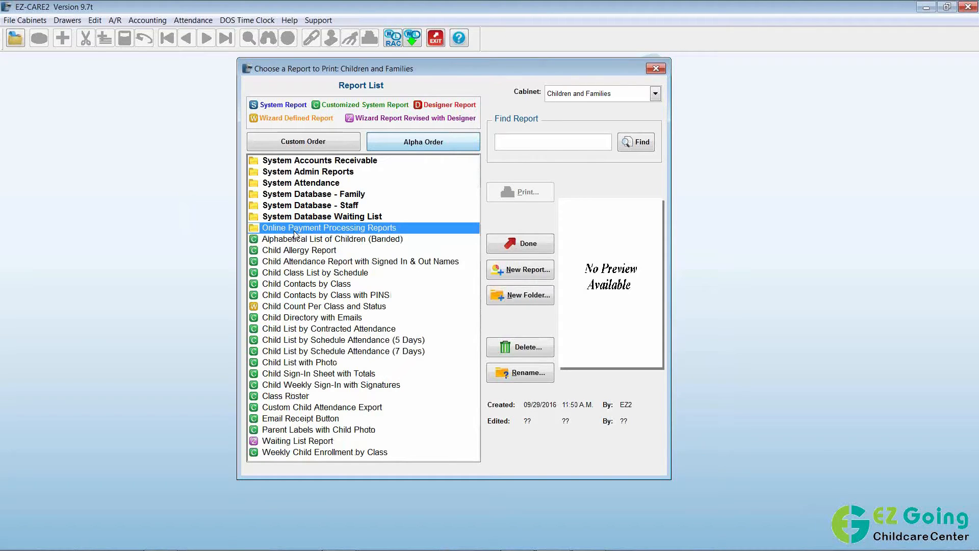
left_click(294, 229)
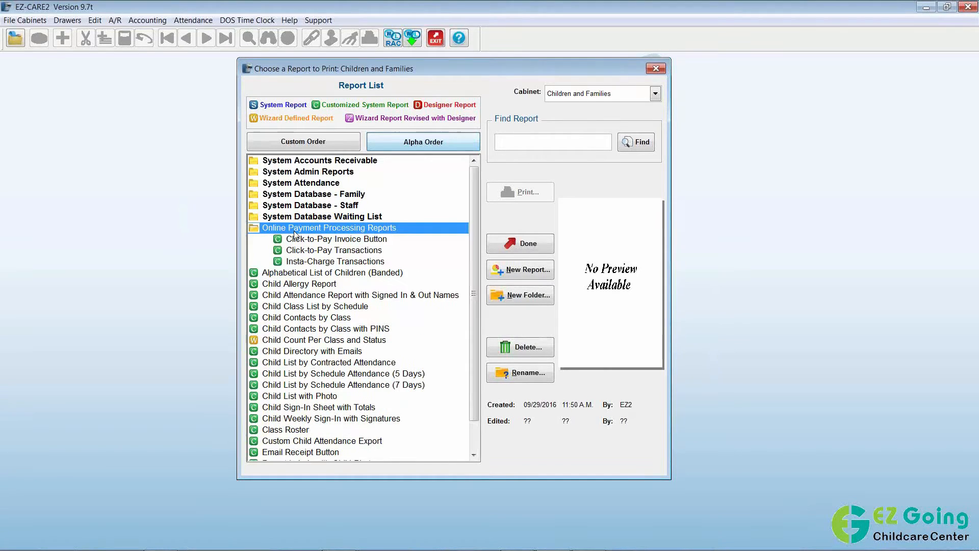
left_click(388, 240)
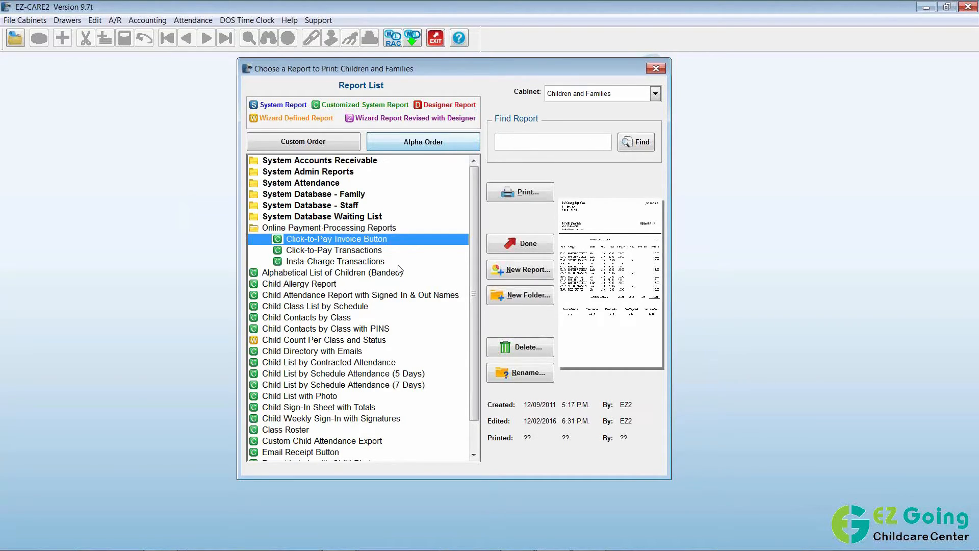
left_click(380, 251)
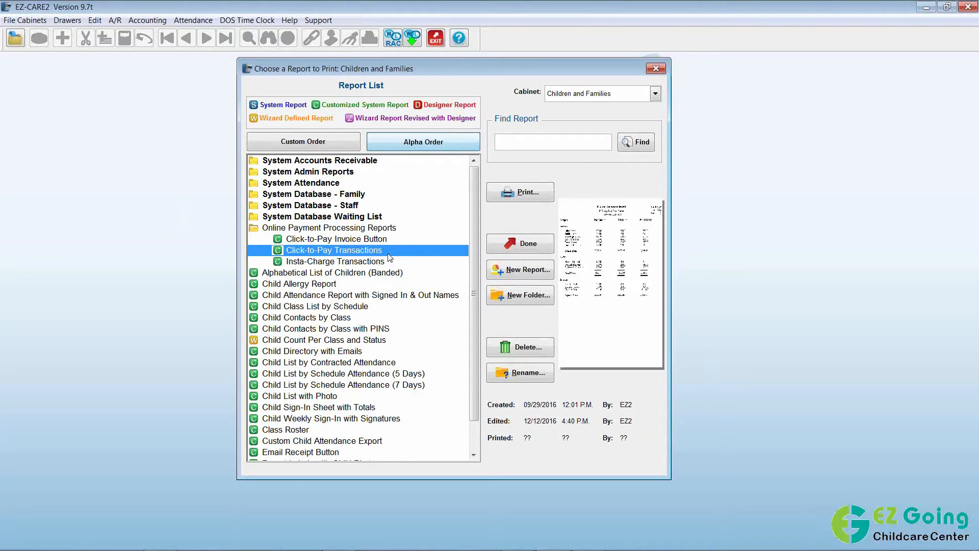
left_click(493, 195)
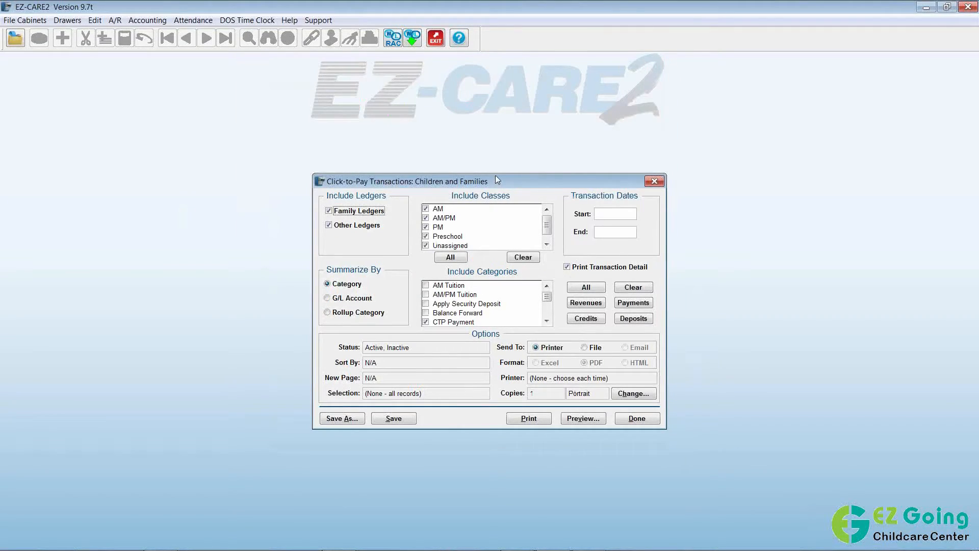
Set the Click-to-Pay Transactions start and end dates to 01/17/2017 and preview the report.
left_click_drag(493, 180, 447, 124)
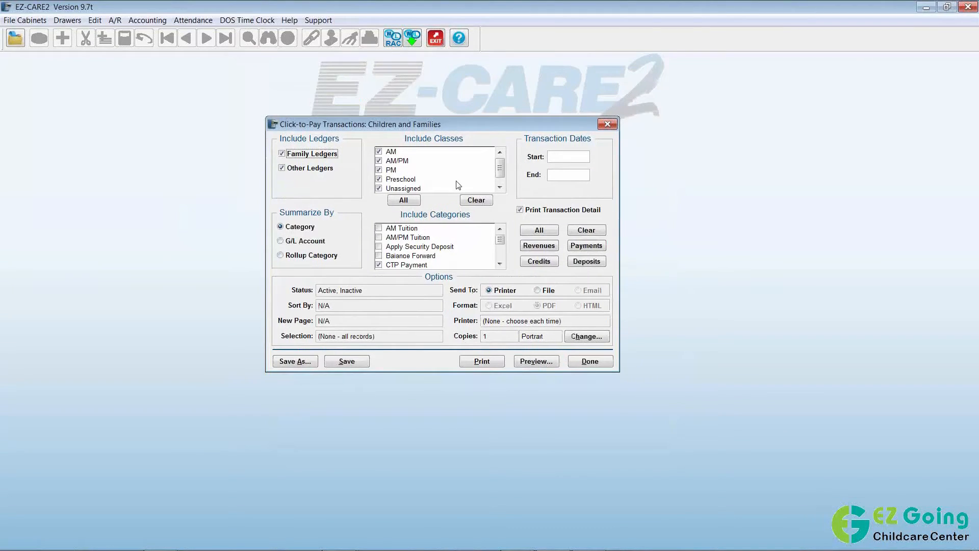
left_click(501, 264)
left_click(501, 264)
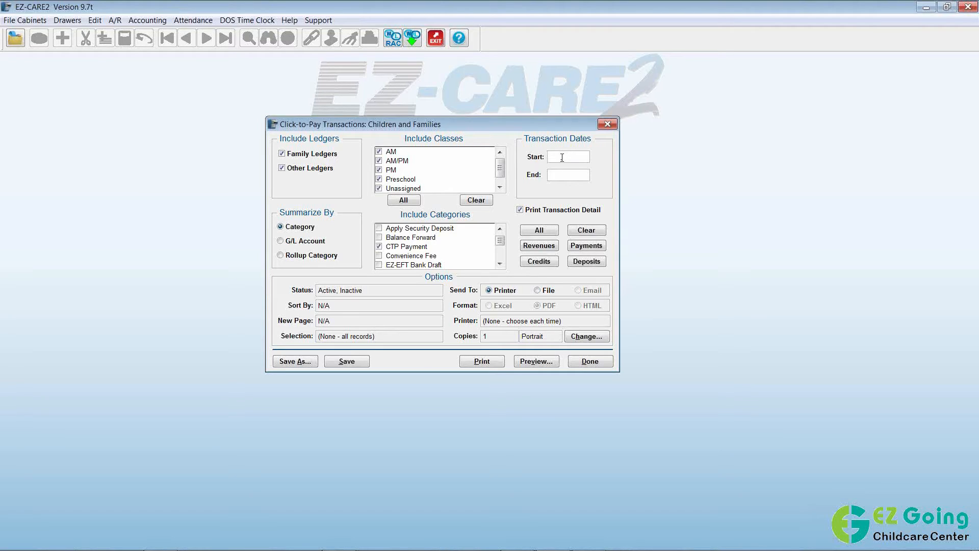
type("17")
left_click(567, 174)
type("17")
left_click(537, 362)
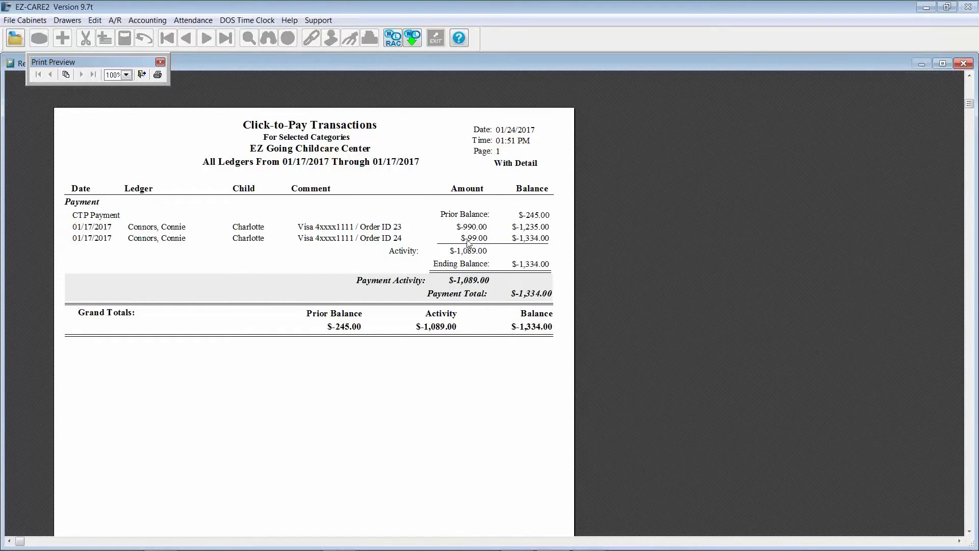
Close the Click-to-Pay Transactions preview and its options, back to the report list.
left_click(142, 74)
left_click(586, 361)
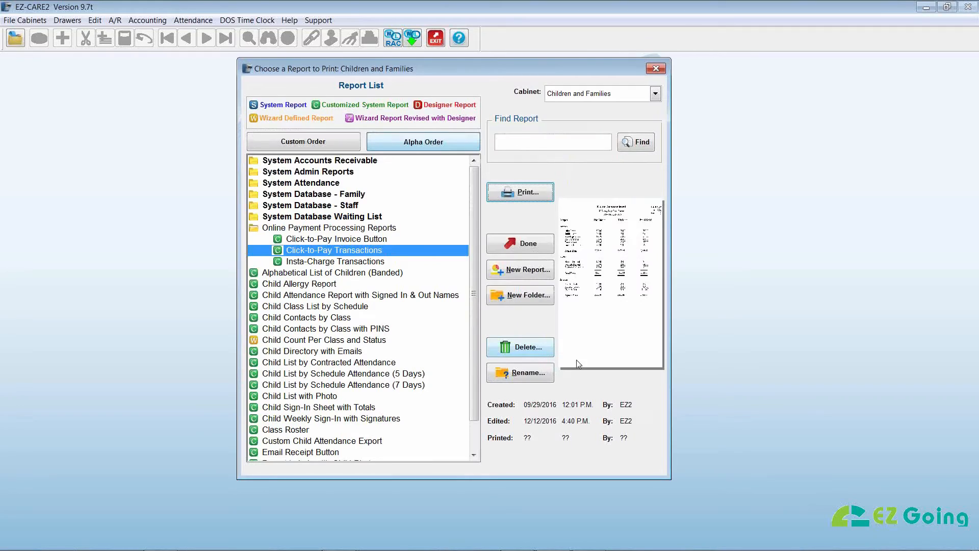
Choose the Insta-Charge Transactions report and open its options.
left_click(336, 263)
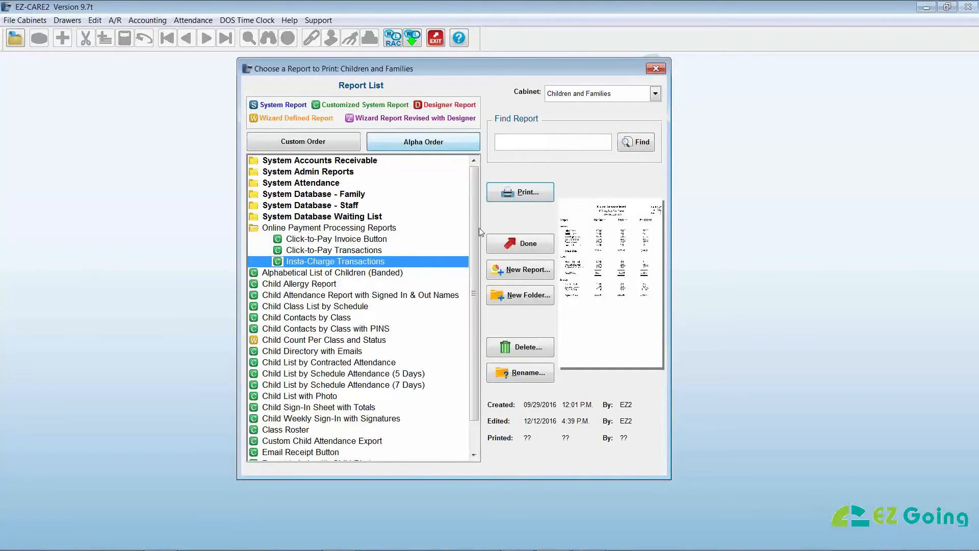
left_click(508, 193)
left_click(546, 322)
left_click(546, 322)
left_click(546, 322)
left_click(547, 322)
left_click(546, 322)
left_click(546, 322)
left_click(546, 322)
left_click(546, 323)
left_click(546, 322)
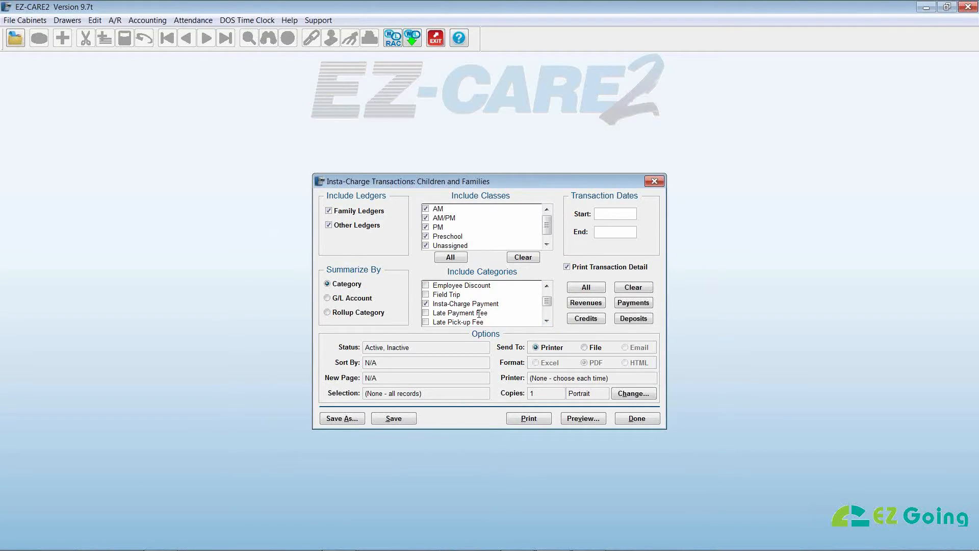
Preview Insta-Charge Transactions for 01/24/2017 through 01/24/2017.
left_click(605, 215)
type("01/24/2017")
left_click(618, 234)
type("24")
left_click(574, 419)
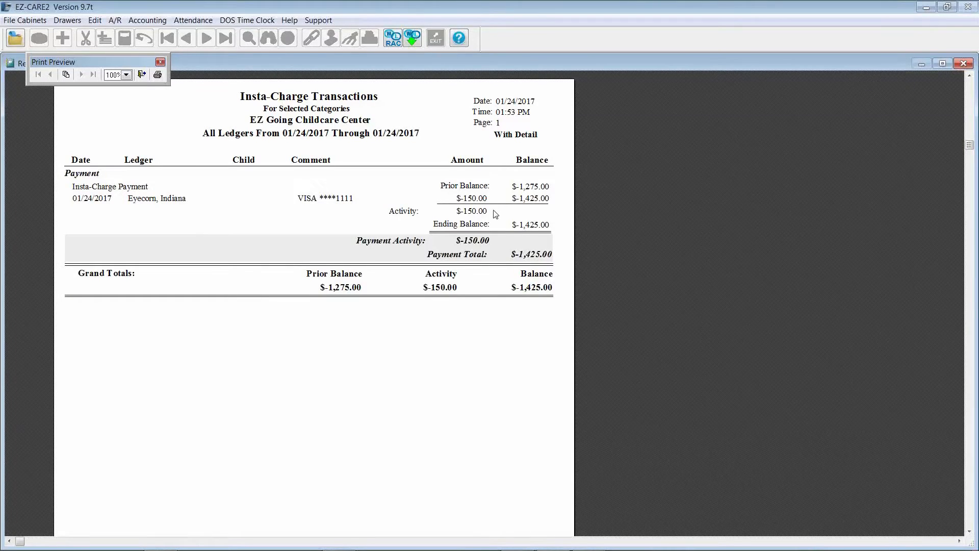
Close the Insta-Charge preview, its settings, and the report list.
left_click(142, 75)
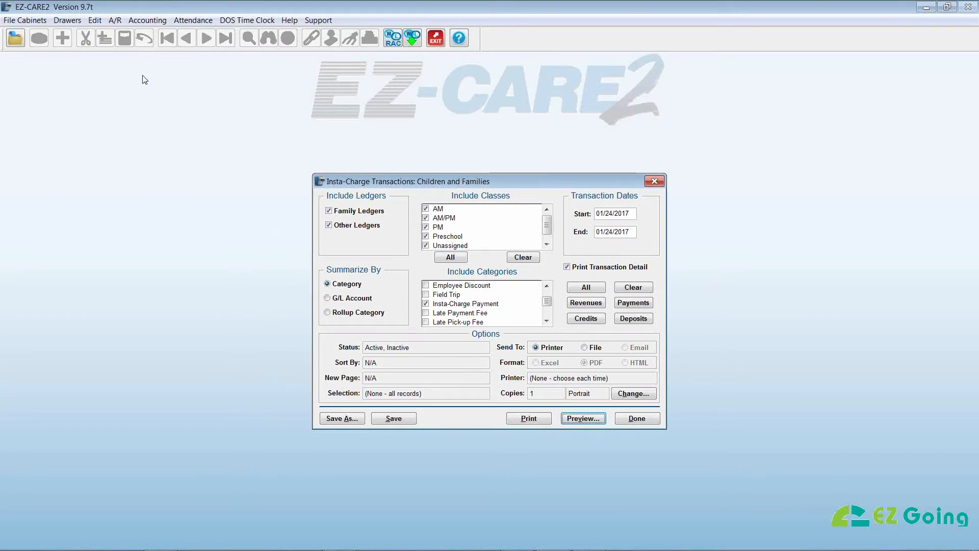
left_click(627, 421)
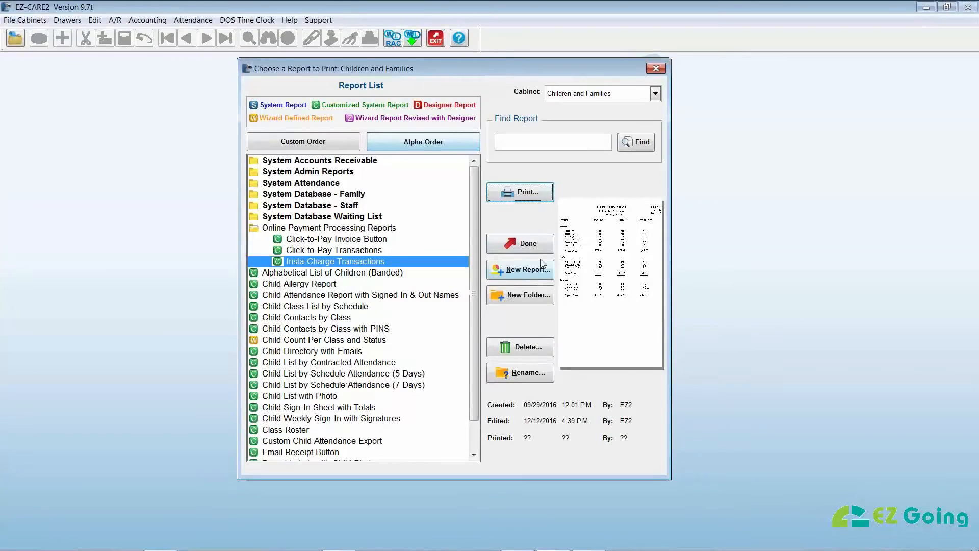
left_click(539, 244)
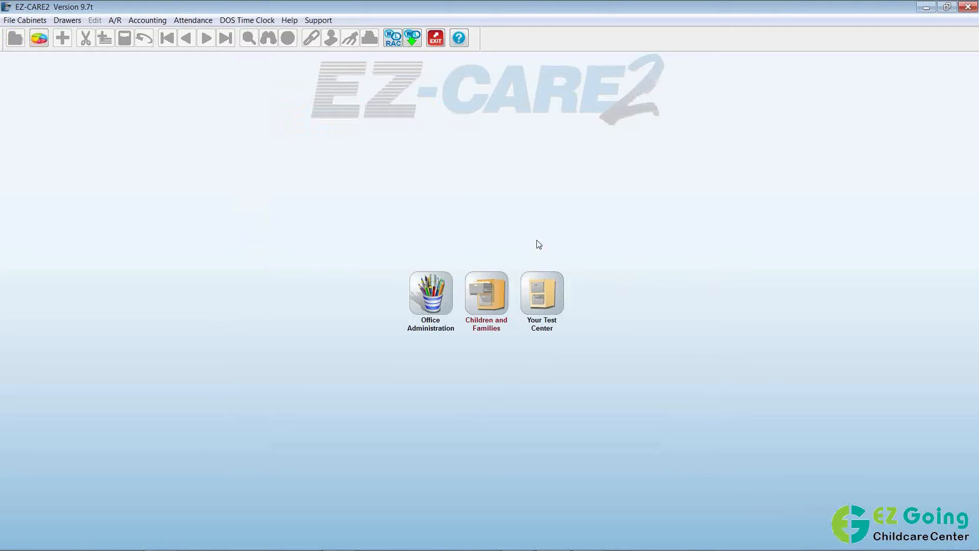
Launch the SafeSave Payments Gateway from the A/R menu and dismiss the Test Account notice.
left_click(115, 20)
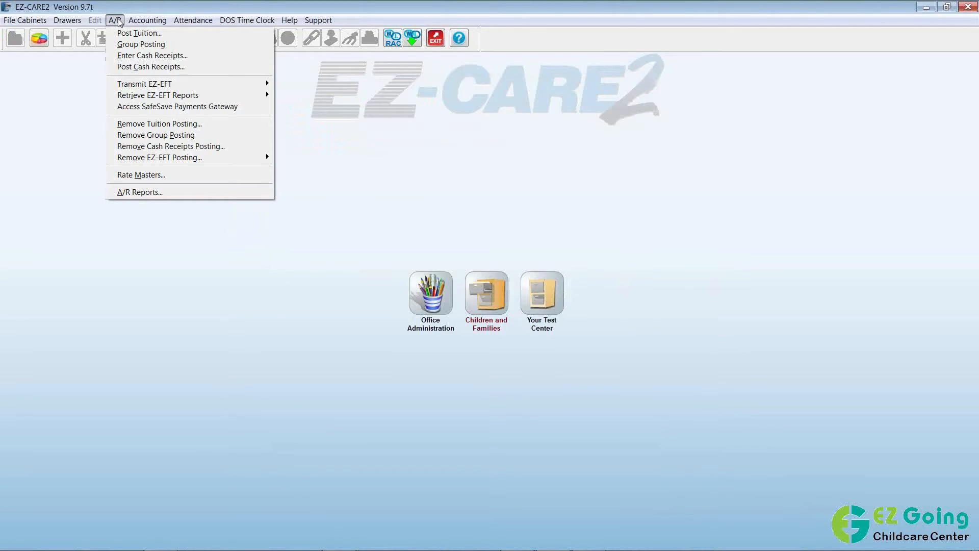
left_click(252, 111)
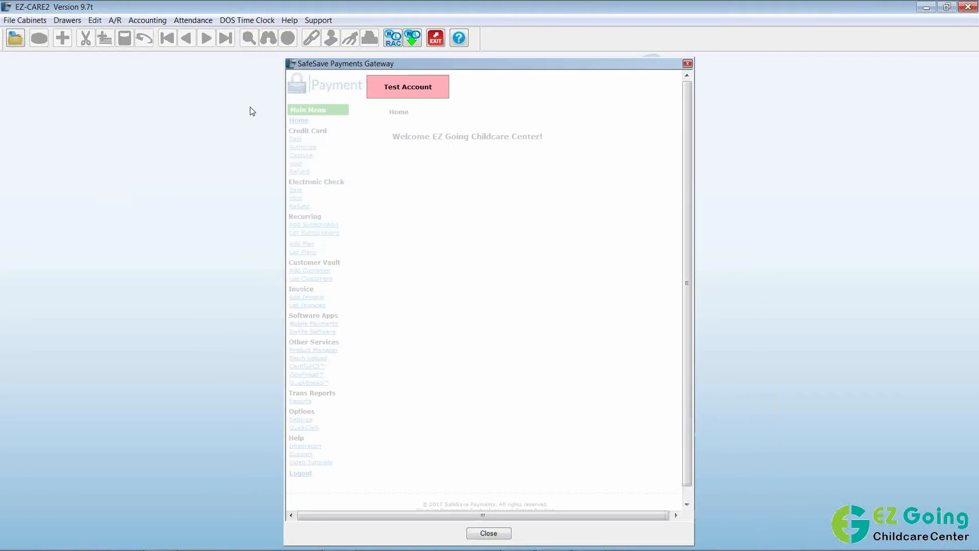
left_click(570, 318)
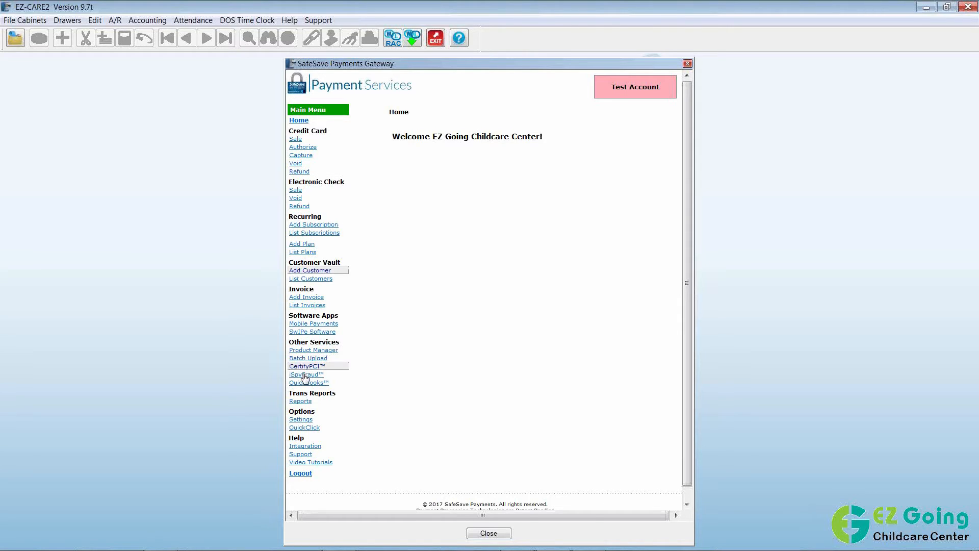
Generate a Reports snapshot grouped by Processing Method for 01/17/2017 through 01/17/2017.
left_click(301, 401)
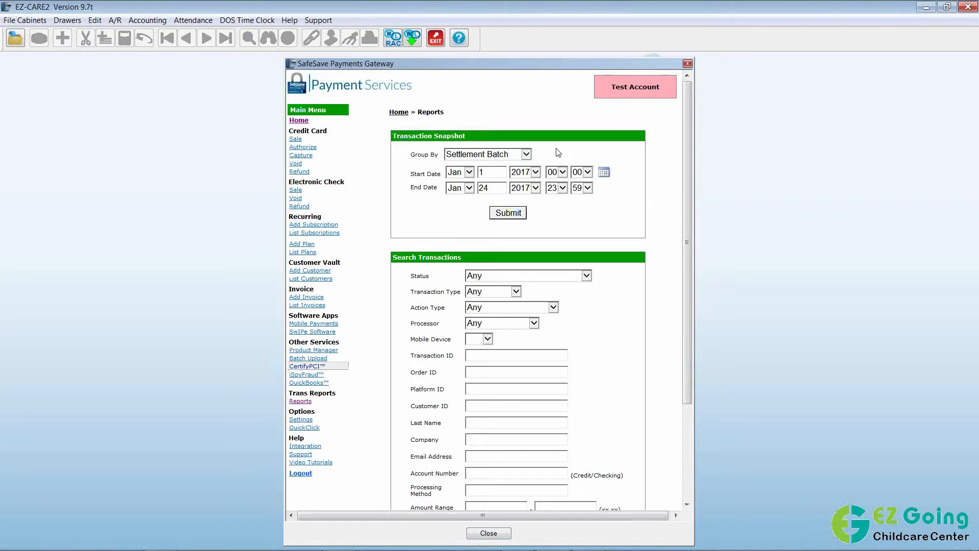
left_click(526, 155)
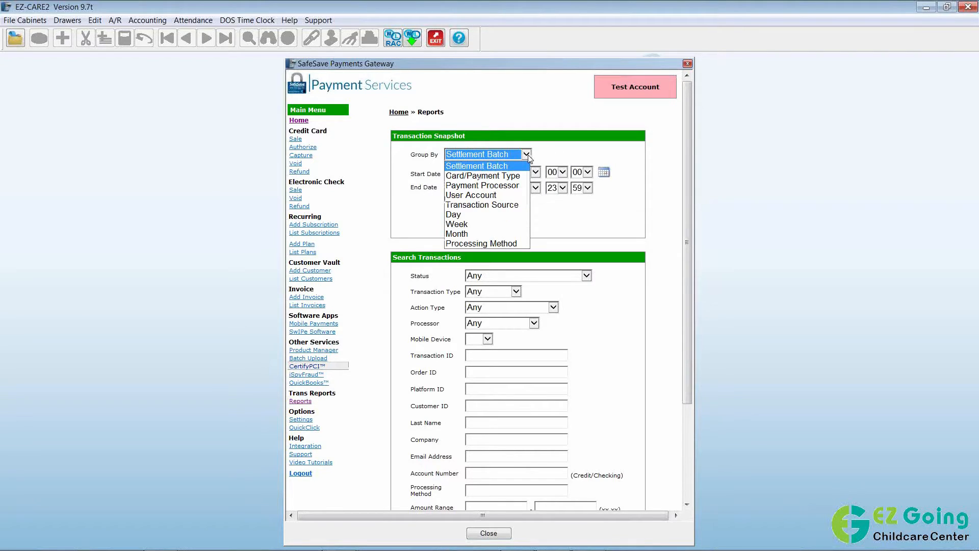
left_click(521, 245)
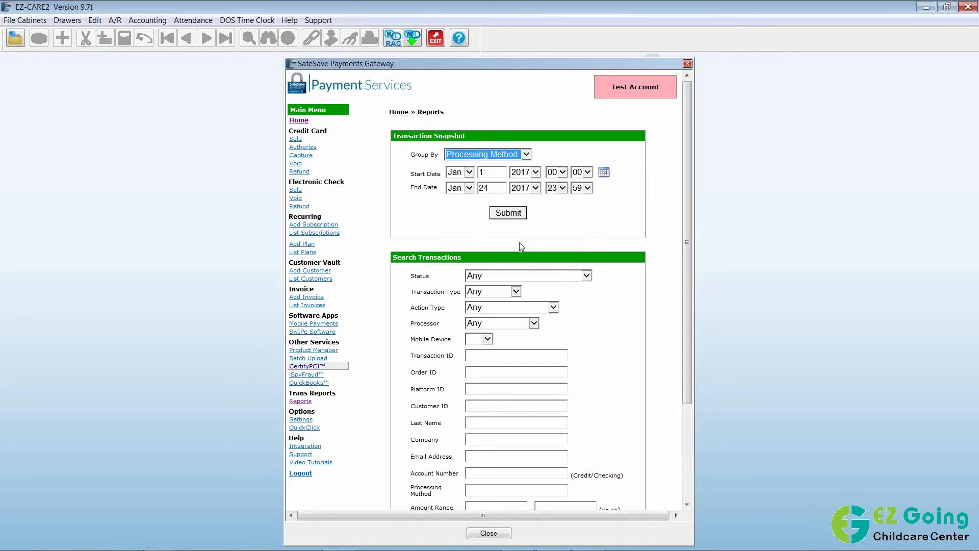
left_click(491, 171)
type("7")
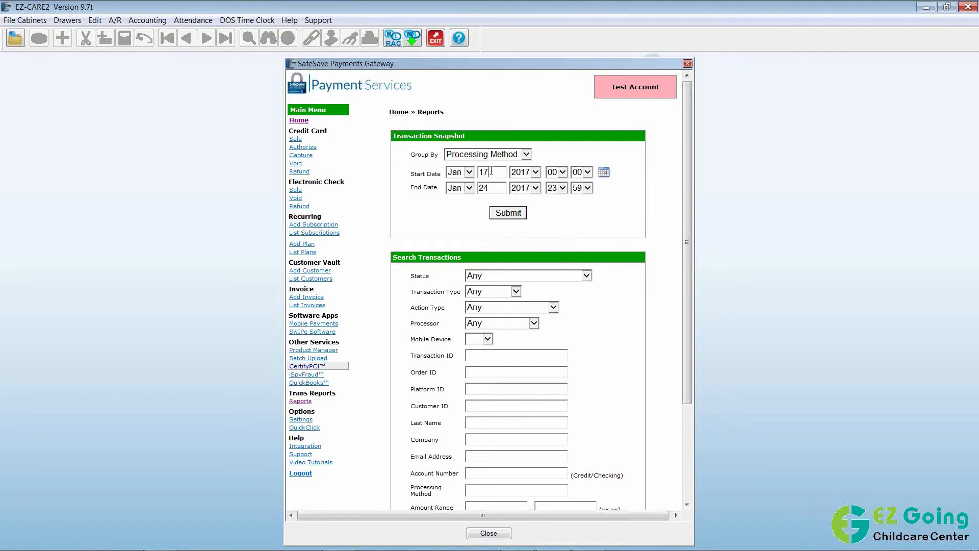
double_click(481, 188)
type("17")
left_click(516, 214)
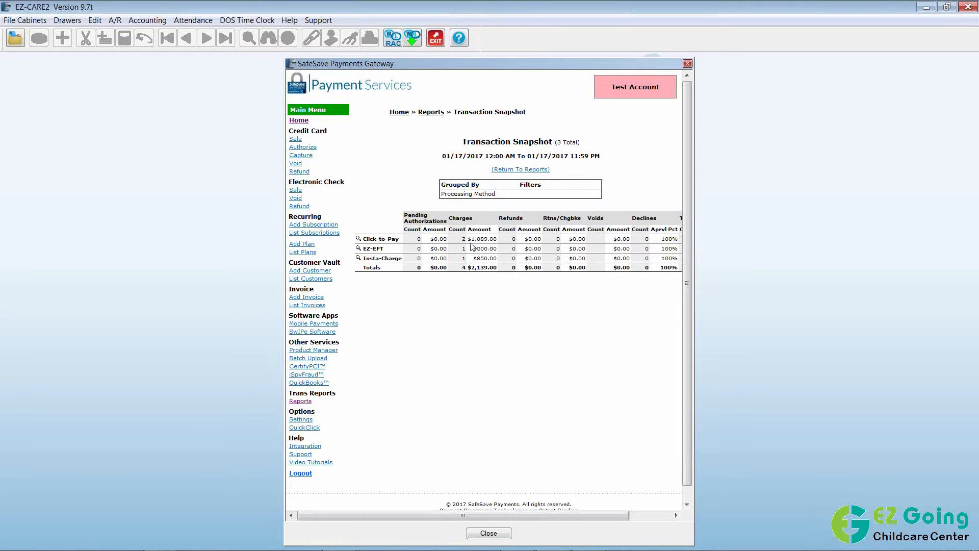
left_click(359, 249)
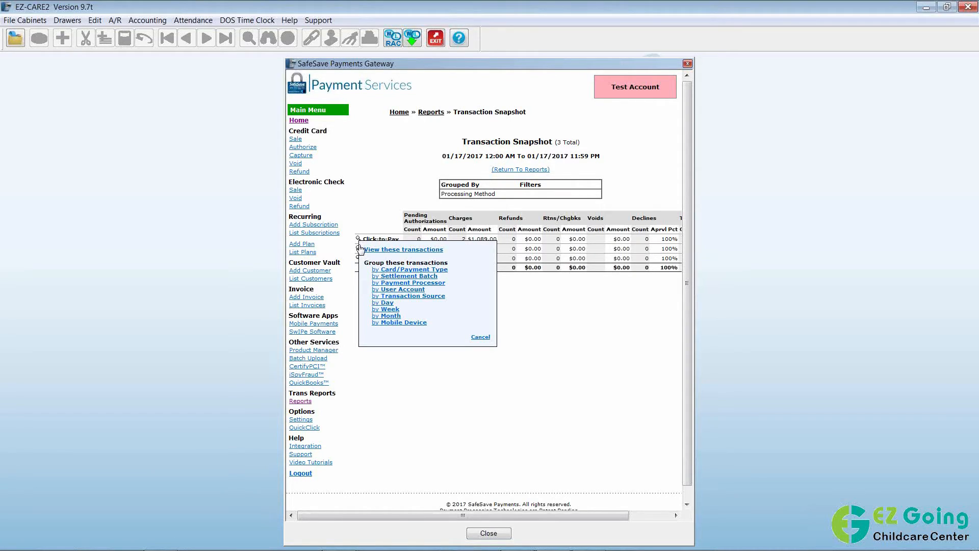
List the 01/17/2017 Click-to-Pay transactions, view the $99.00 sale's details, then return to Reports.
left_click(422, 254)
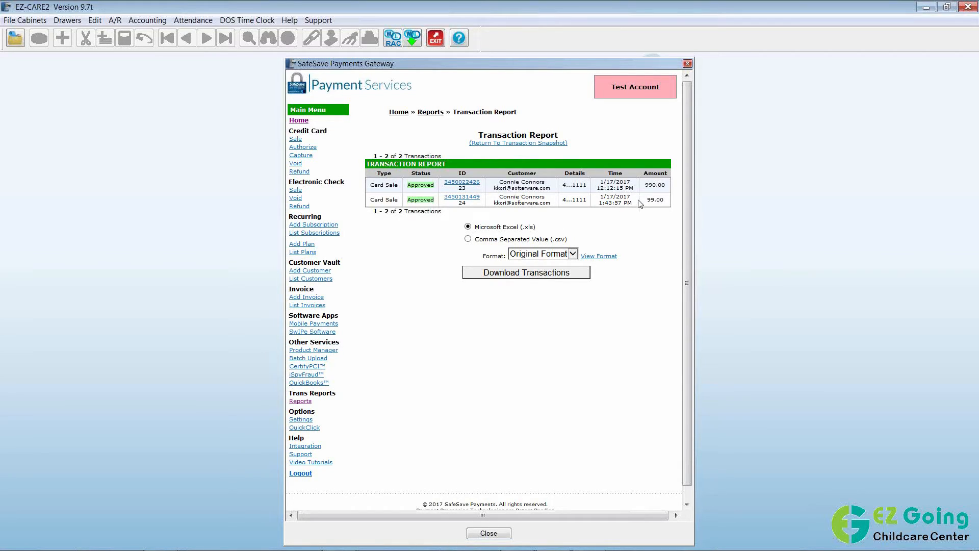
left_click(532, 203)
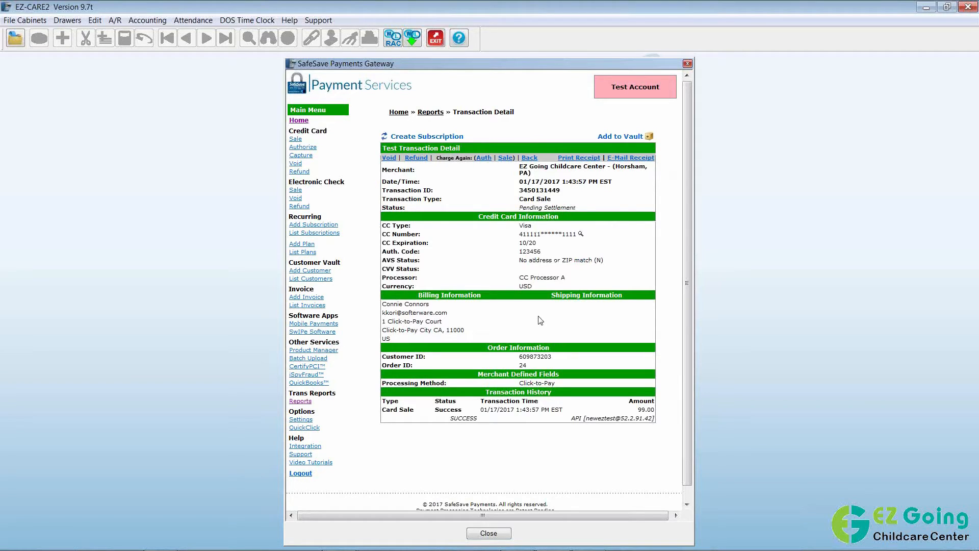
left_click(301, 401)
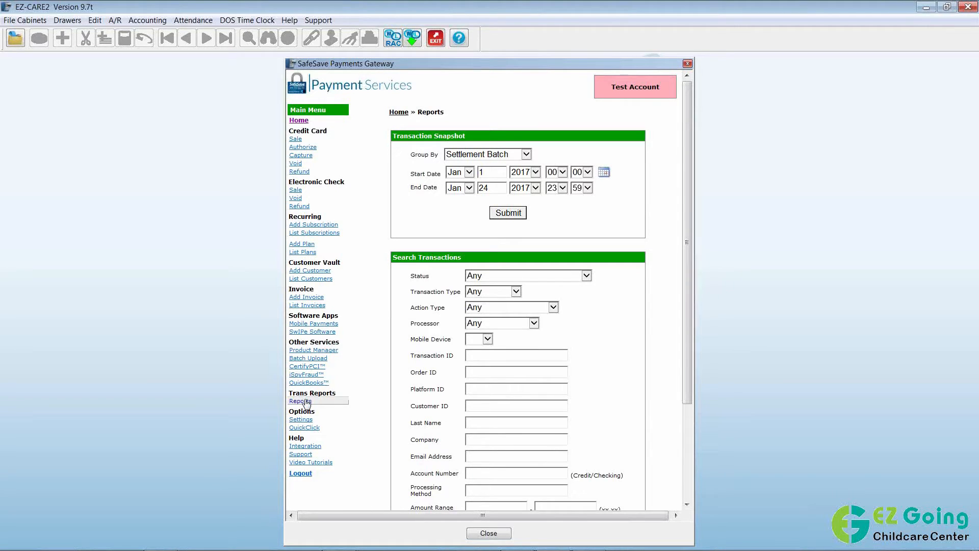
Regroup the snapshot by Processing Method, change the start day to 24, and submit.
left_click(468, 154)
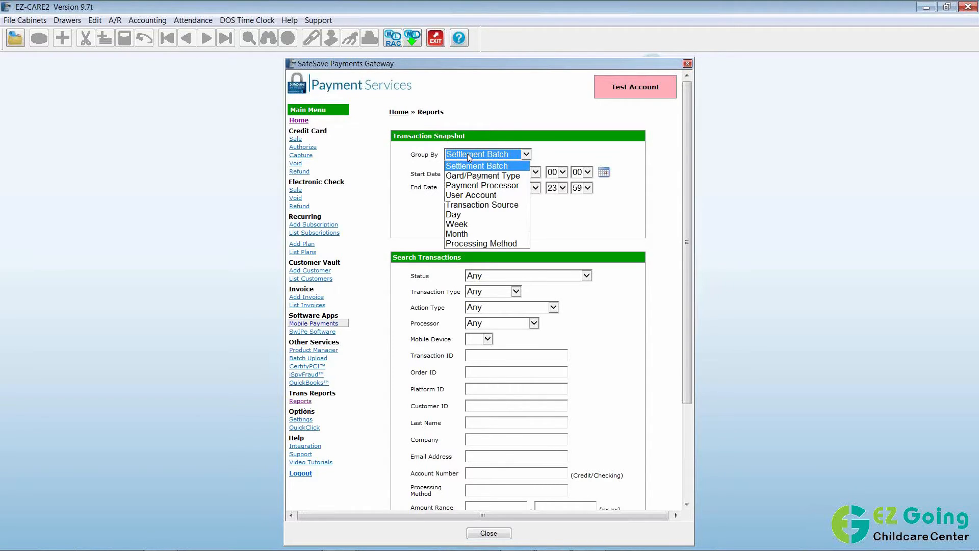
left_click(521, 245)
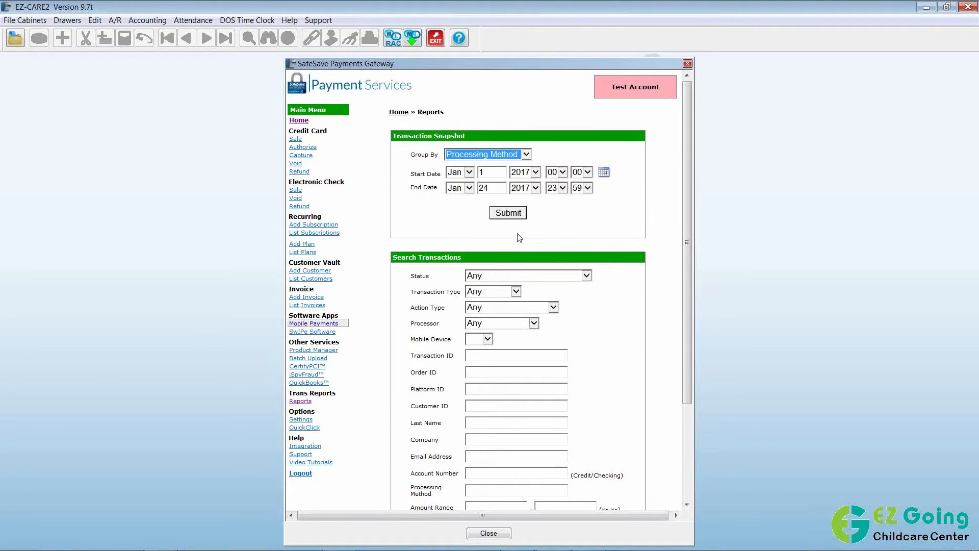
left_click(500, 172)
key("BackSpace")
type("24")
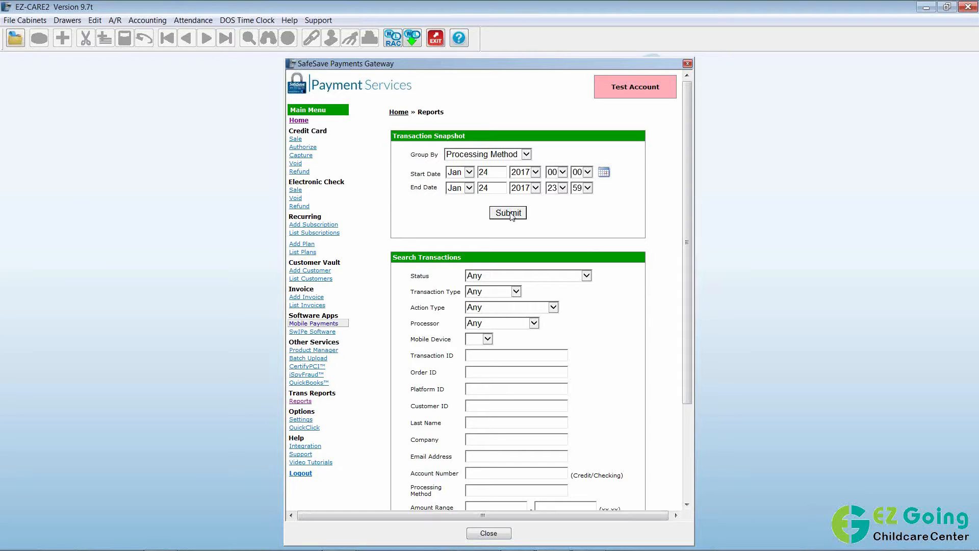
left_click(511, 214)
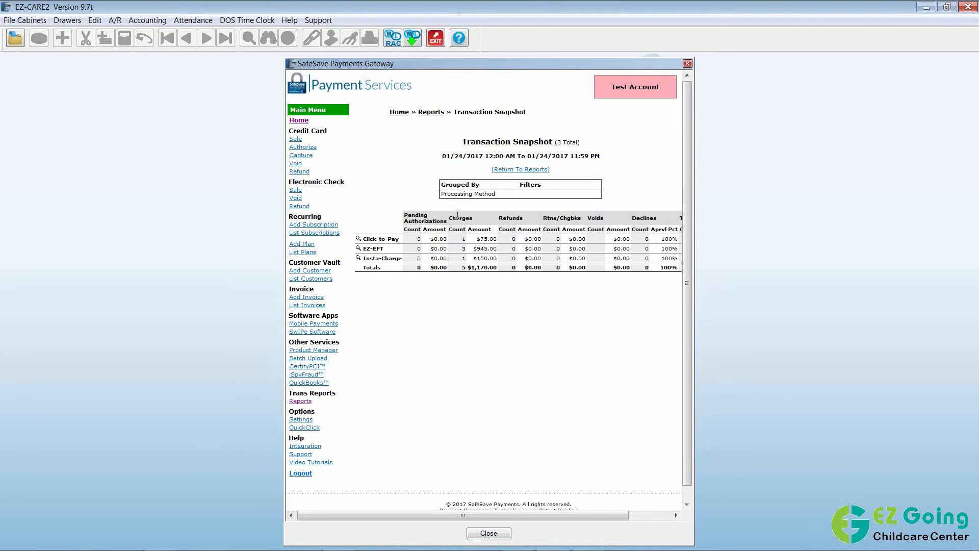
Review the individual Insta-Charge transactions, return to Reports, then close the SafeSave window.
left_click(358, 260)
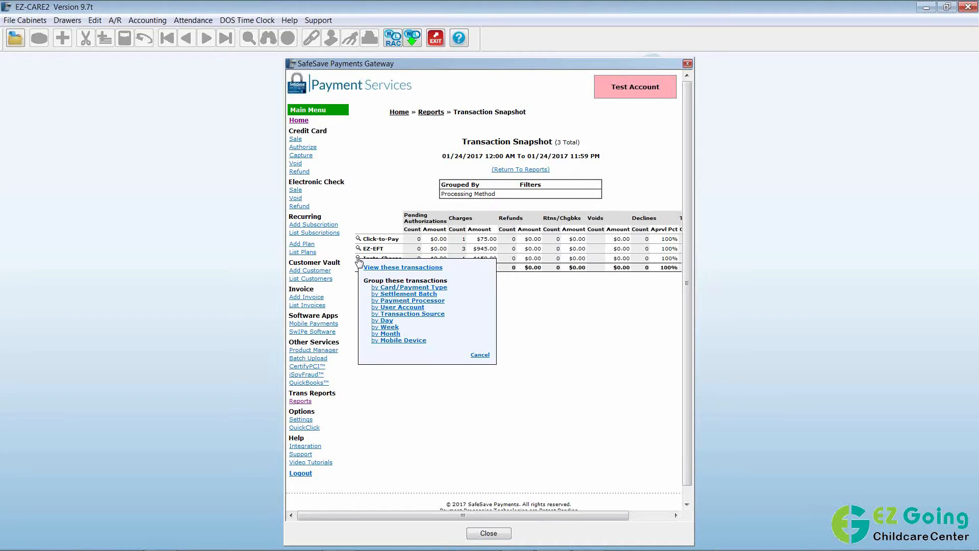
left_click(416, 267)
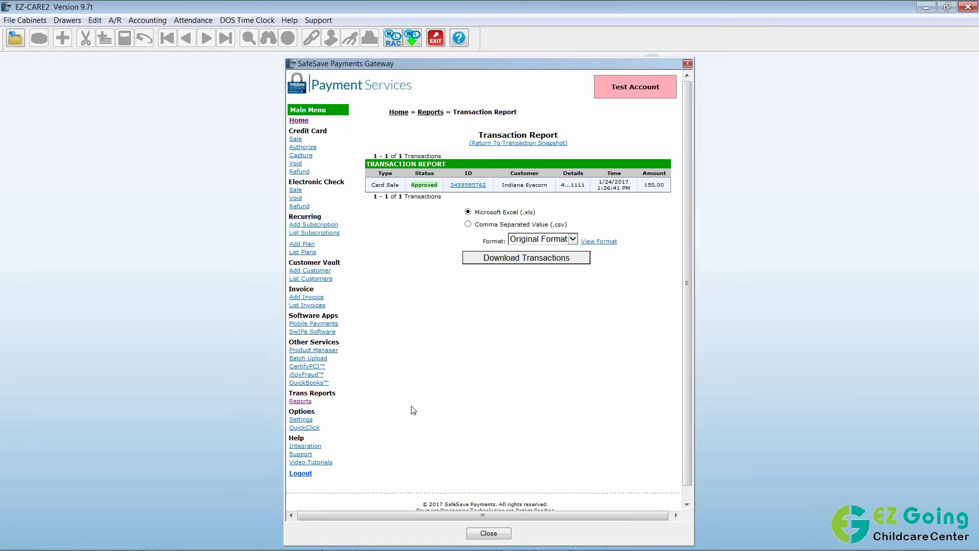
left_click(303, 403)
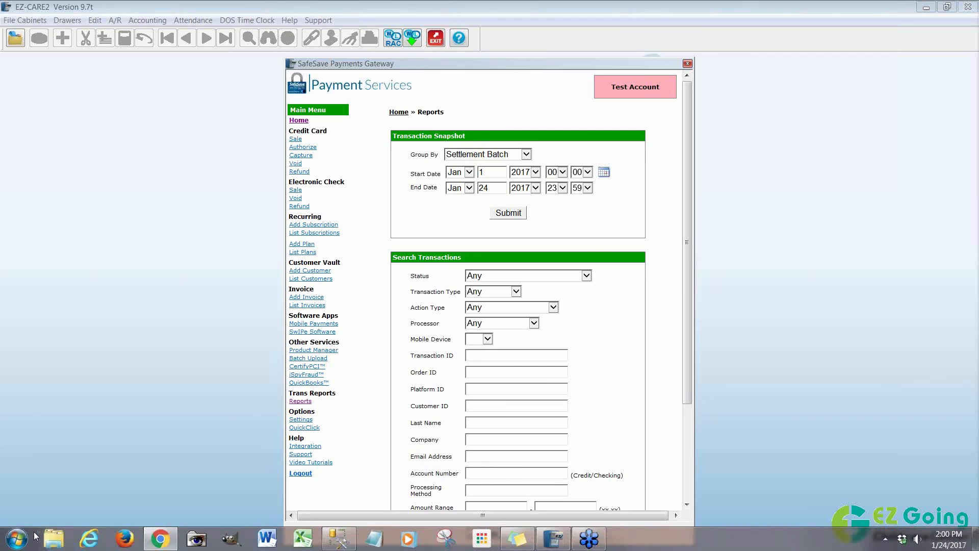
left_click(475, 534)
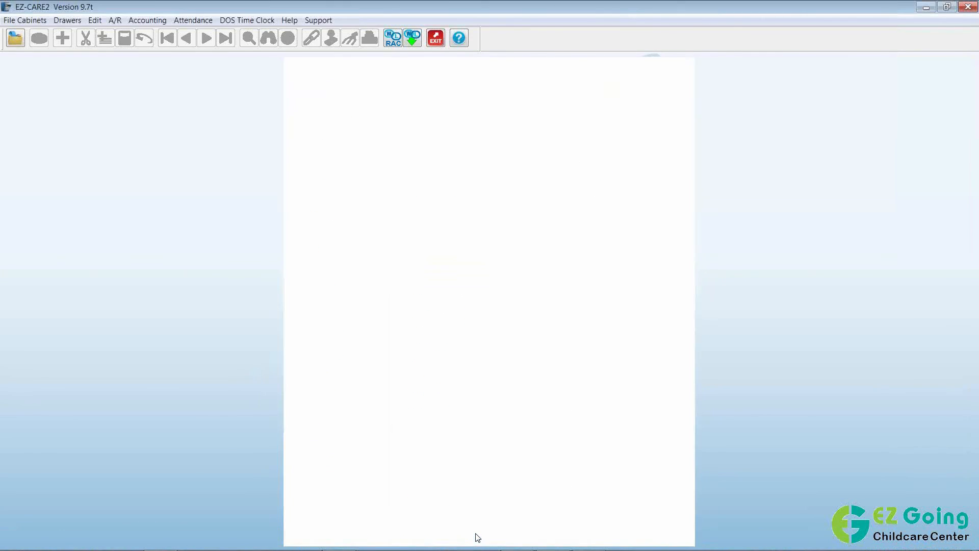